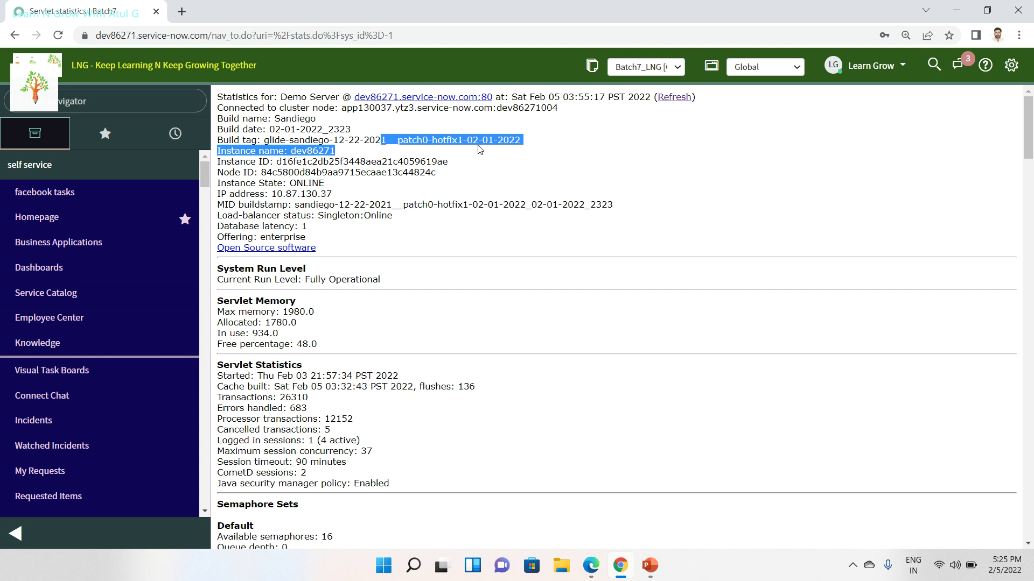
Step: Select the instance name dev86271, then log out from the user account menu
{"action": "double_click", "coordinate": [329, 151]}
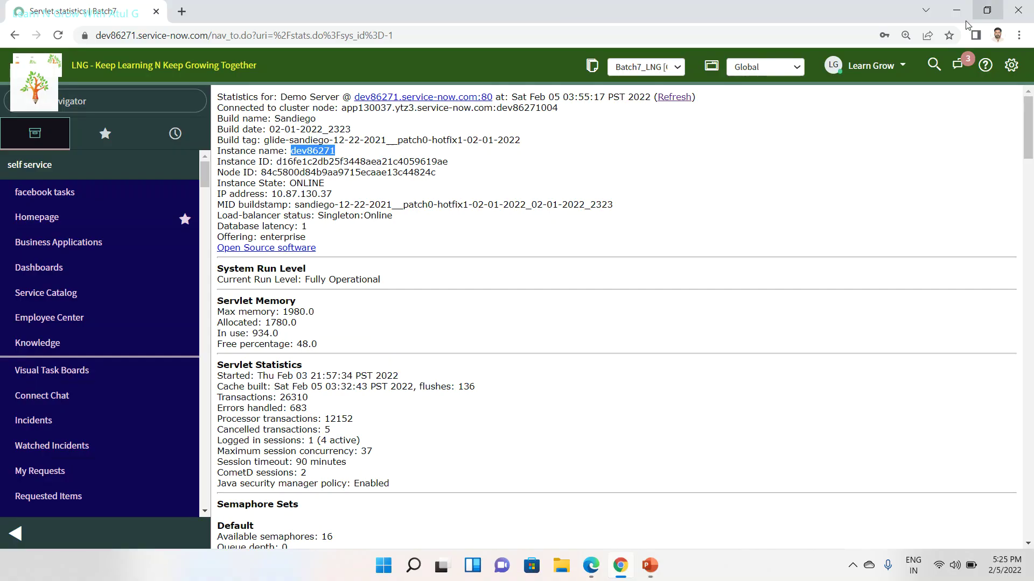
{"action": "left_click", "coordinate": [867, 65]}
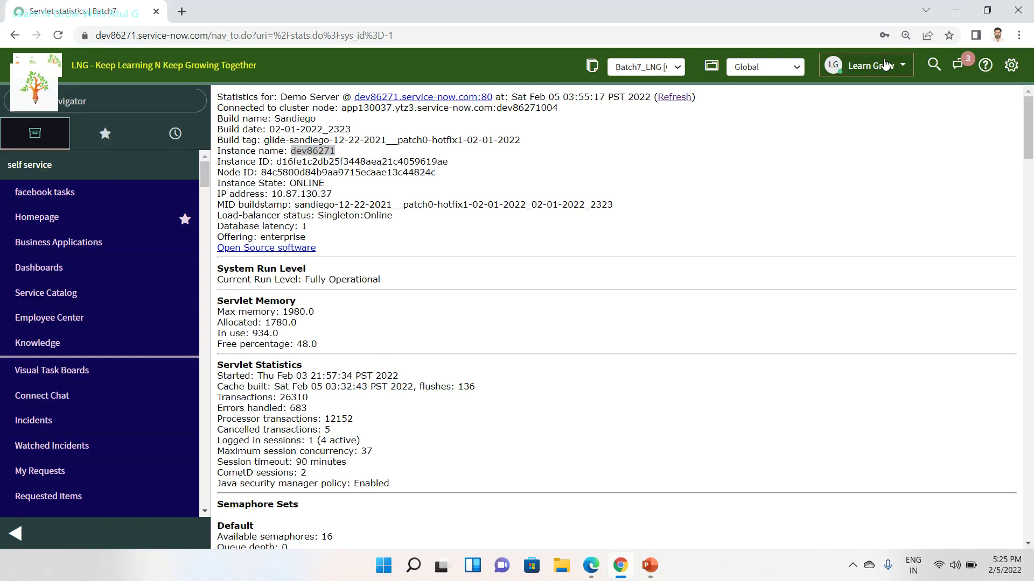
{"action": "left_click", "coordinate": [835, 148]}
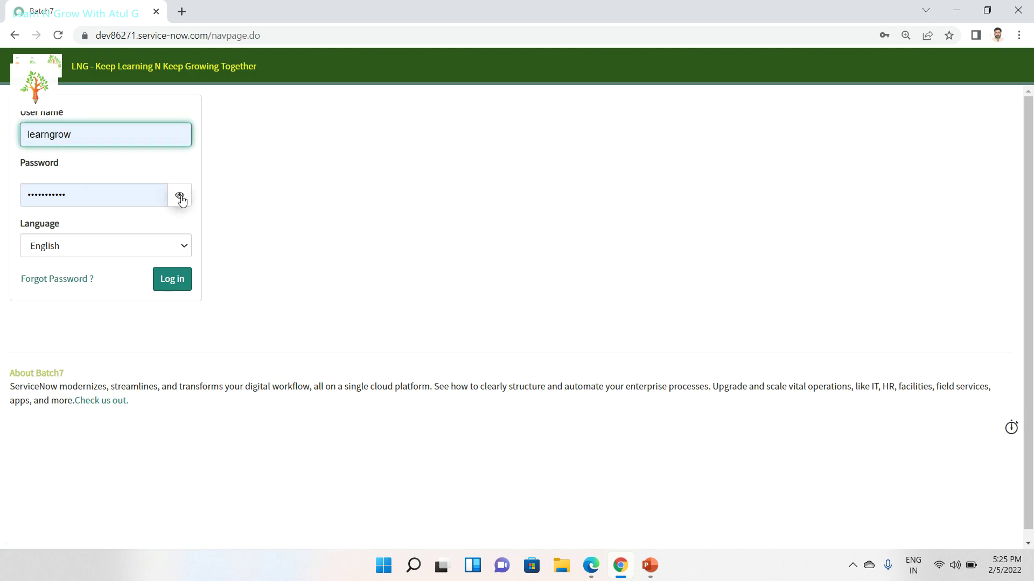
Step: Sign back in with the saved password, dismissing the autofill suggestions
{"action": "double_click", "coordinate": [76, 193]}
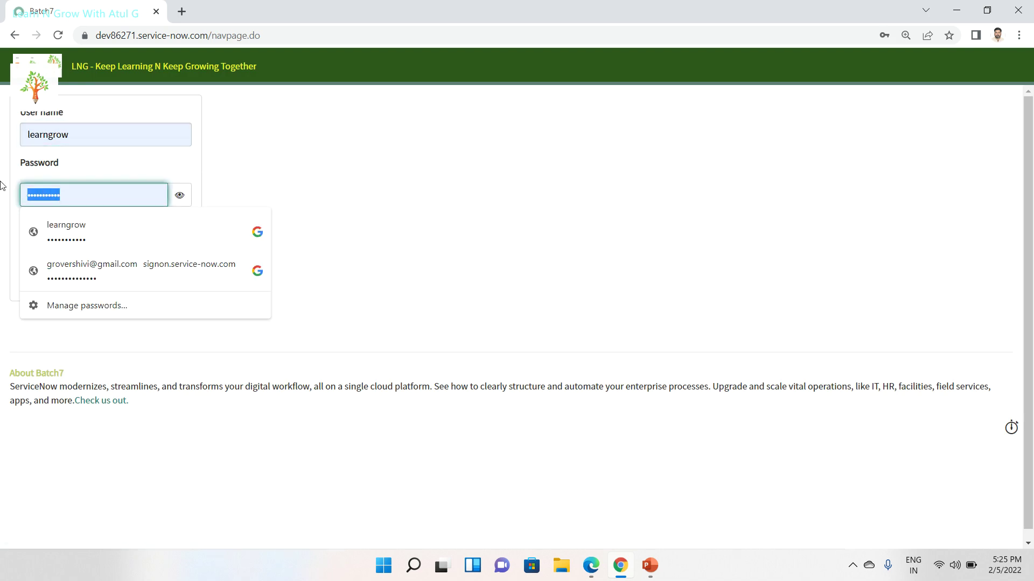
{"action": "left_click", "coordinate": [375, 157]}
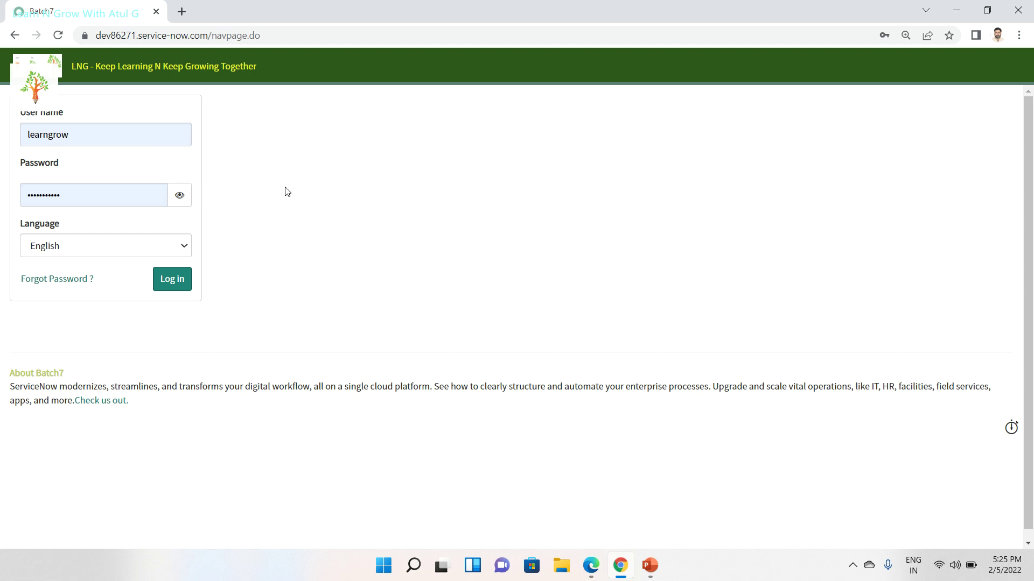
{"action": "left_click_drag", "start_coordinate": [11, 386], "coordinate": [73, 403]}
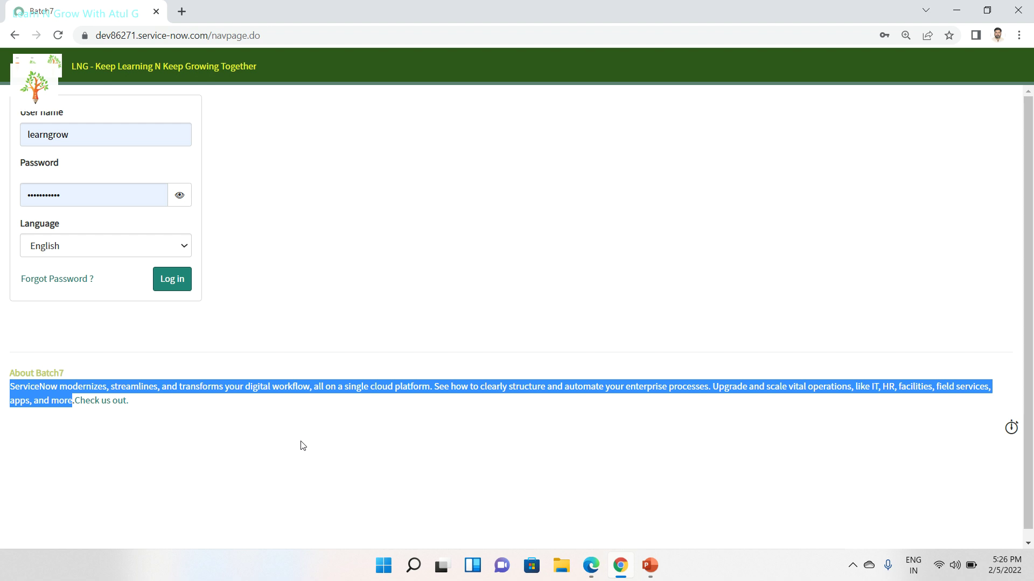
{"action": "left_click", "coordinate": [156, 437]}
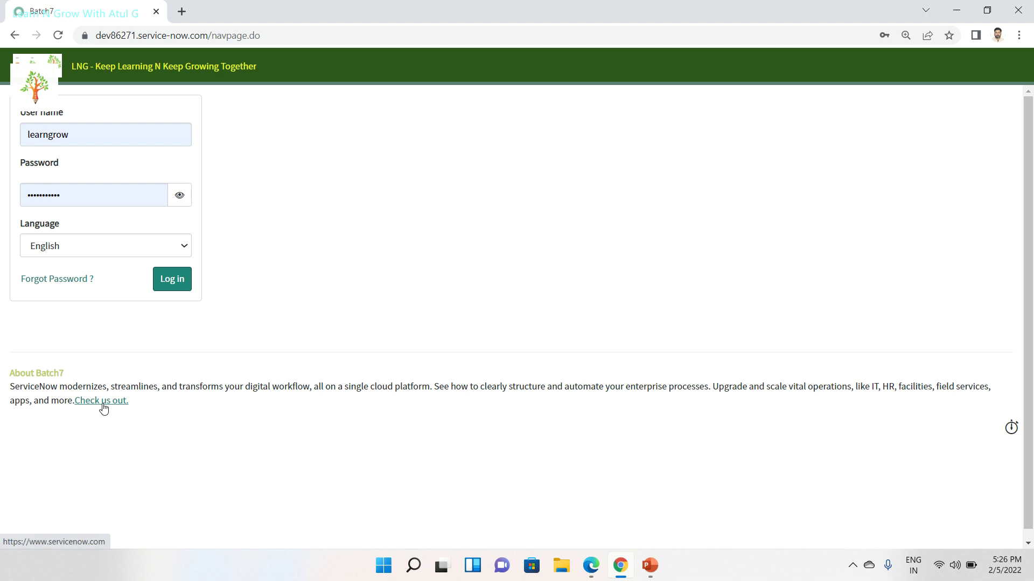
{"action": "left_click", "coordinate": [178, 289]}
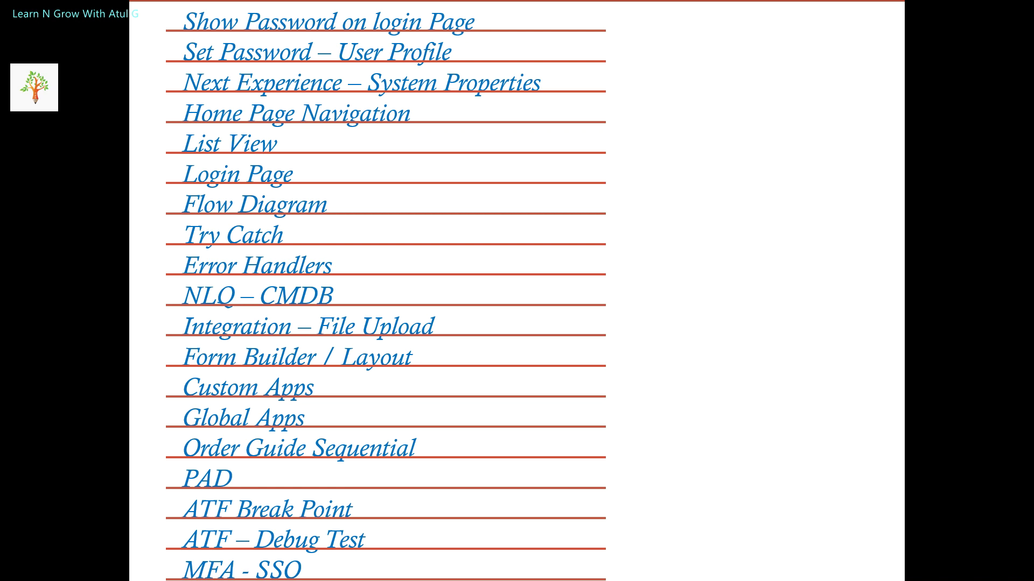
Step: Filter the navigator for 'user', open Users in a new tab, and start a new record
{"action": "key", "text": "alt+Tab"}
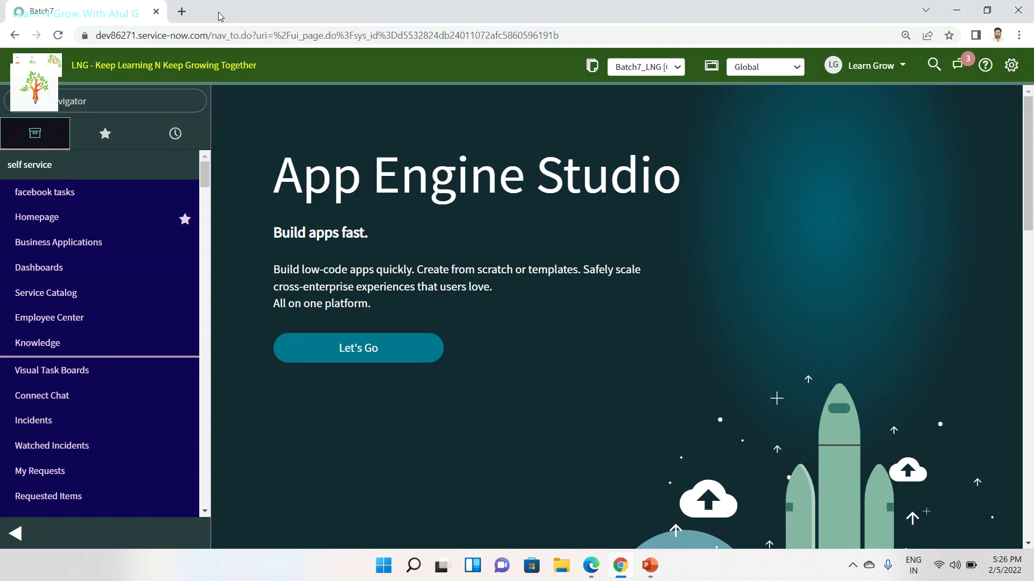
{"action": "left_click", "coordinate": [141, 103]}
{"action": "type", "text": "user"}
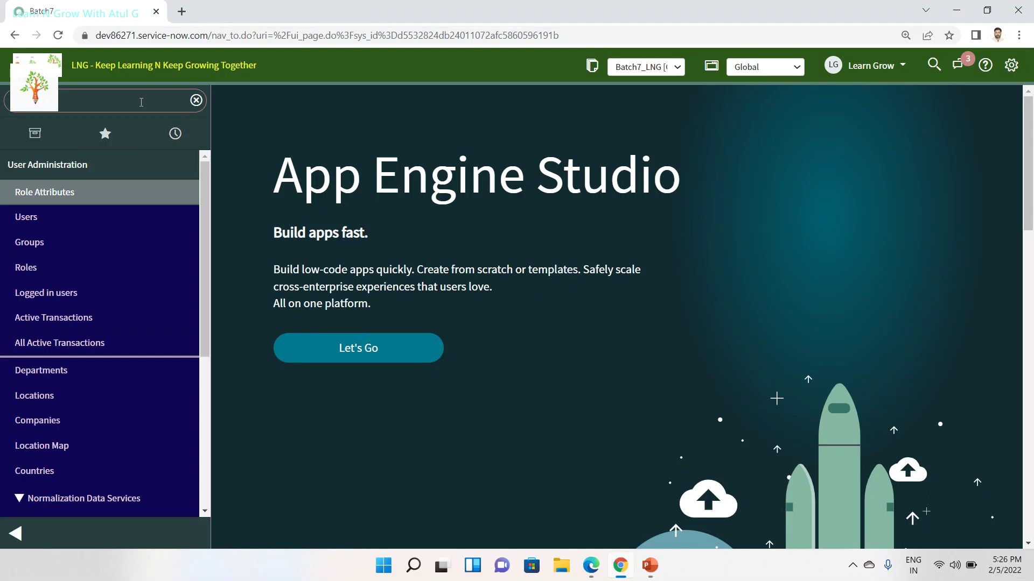
{"action": "middle_click", "coordinate": [25, 227]}
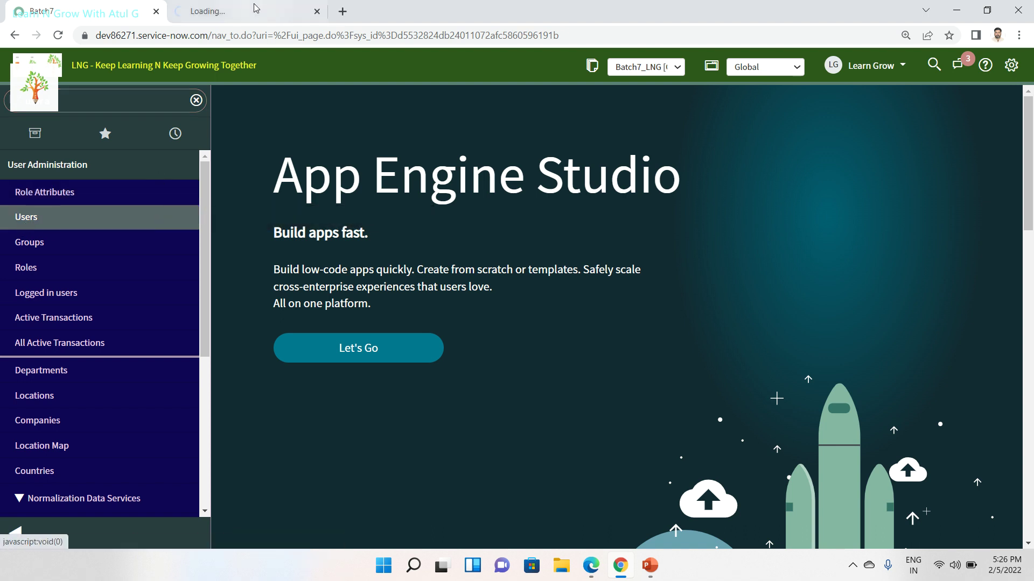
{"action": "left_click", "coordinate": [237, 16]}
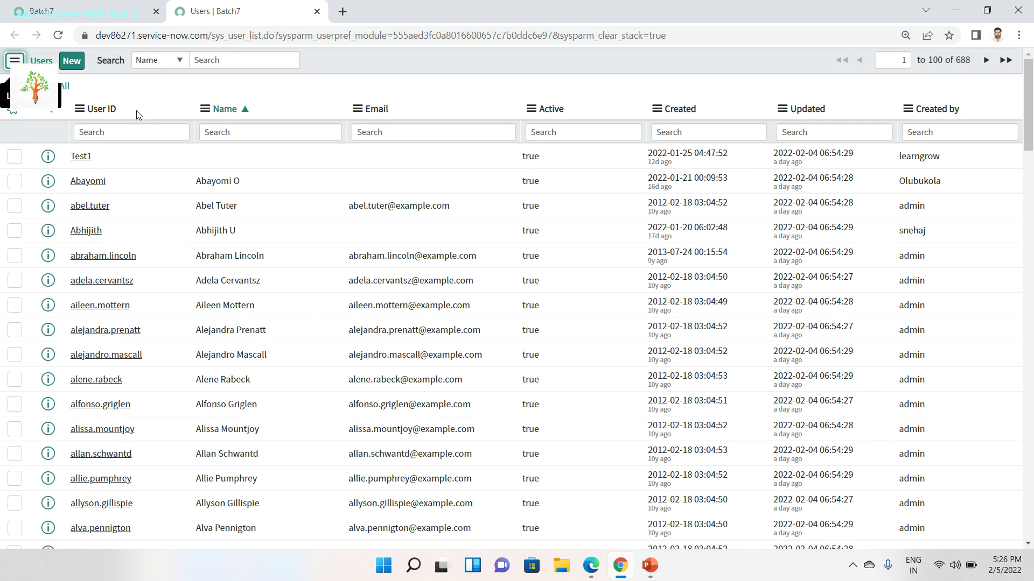
{"action": "left_click", "coordinate": [82, 71]}
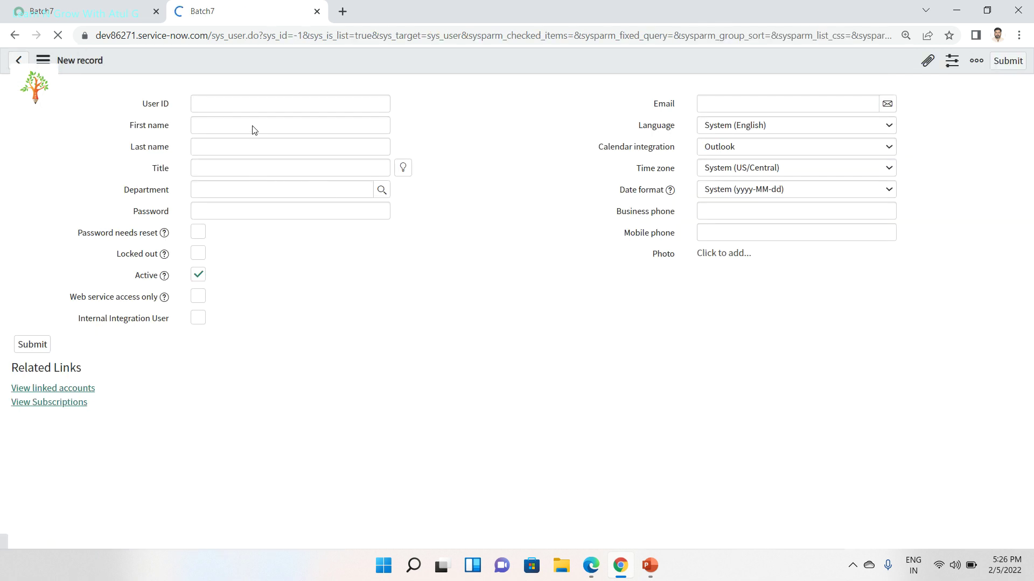
Step: Enter User ID 'Test 123 Test' and save the record from the form context menu
{"action": "left_click", "coordinate": [247, 127]}
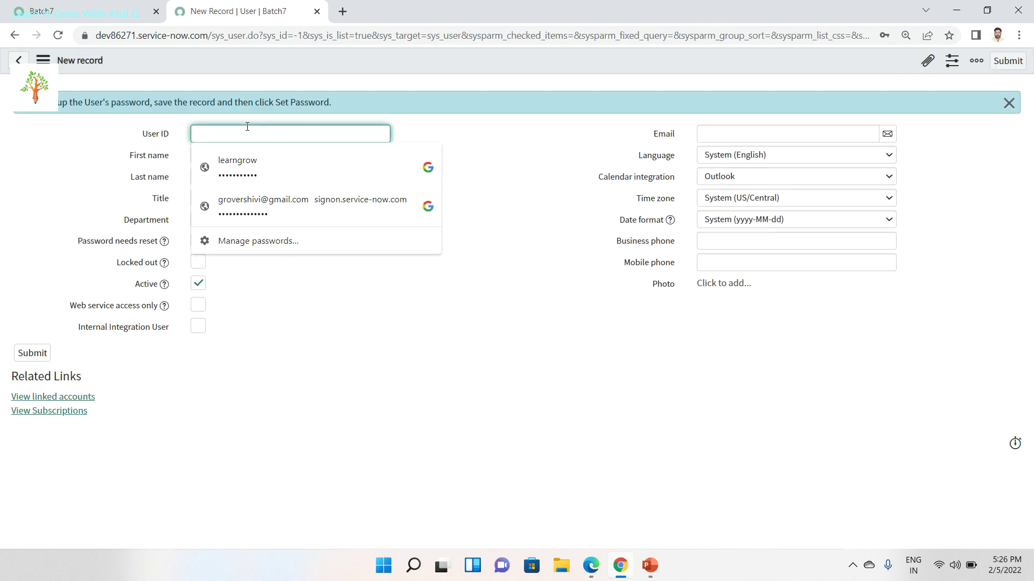
{"action": "type", "text": "Test 123 "}
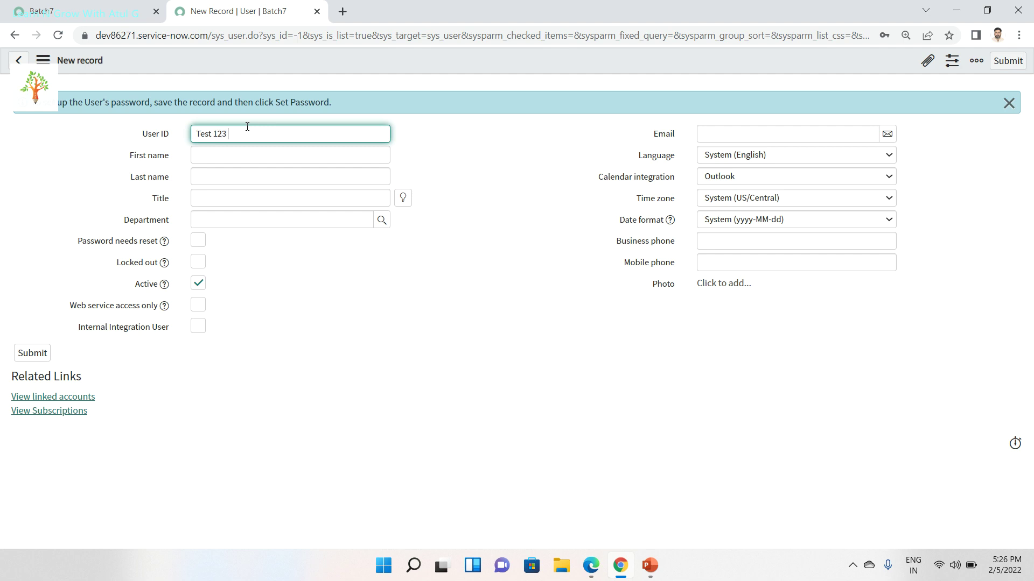
{"action": "type", "text": "Test"}
{"action": "right_click", "coordinate": [399, 61]}
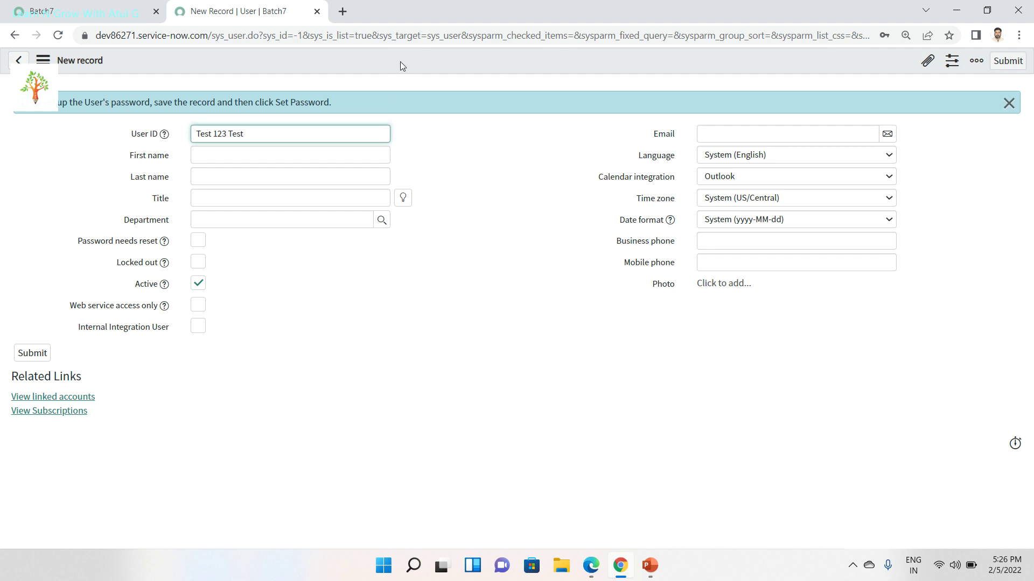
{"action": "left_click", "coordinate": [423, 73]}
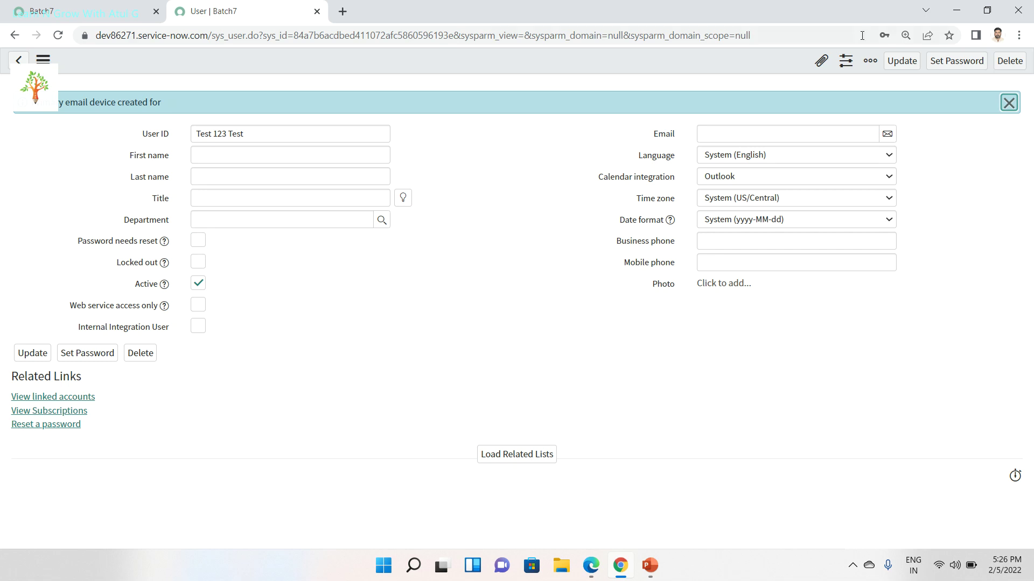
Step: Generate a random password for Test 123 Test and reveal and select it
{"action": "left_click", "coordinate": [962, 72]}
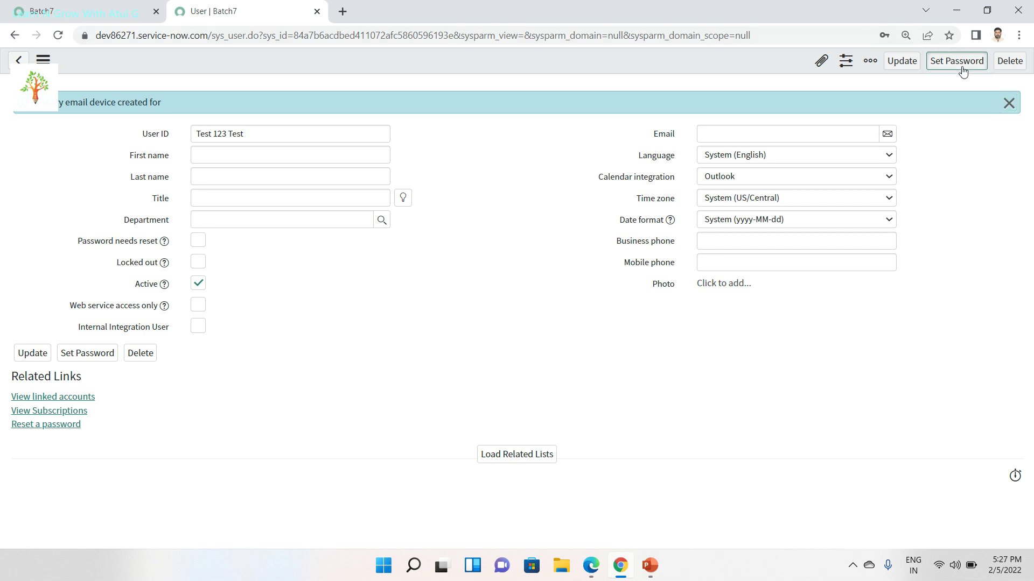
{"action": "left_click", "coordinate": [962, 71]}
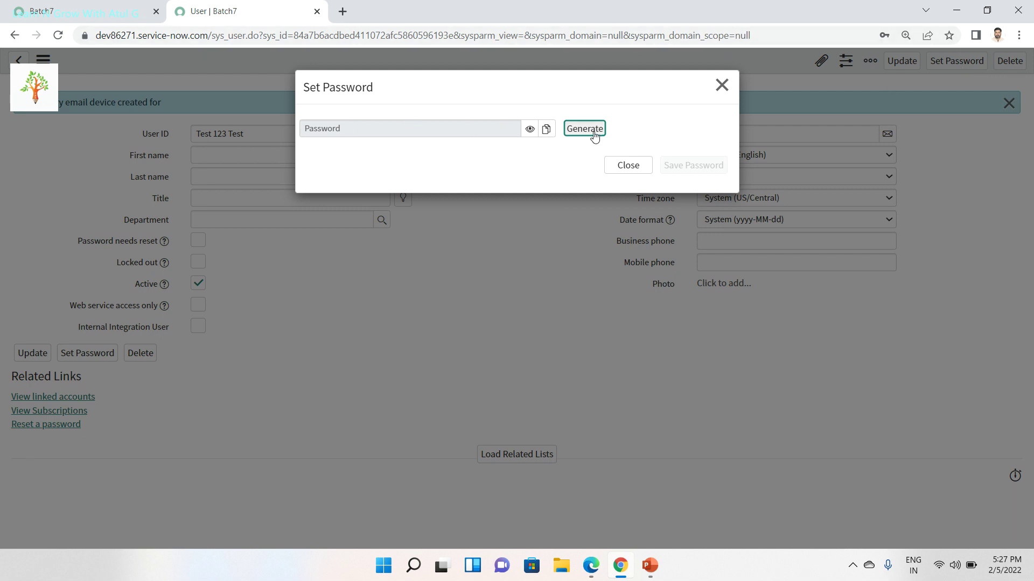
{"action": "left_click", "coordinate": [584, 129]}
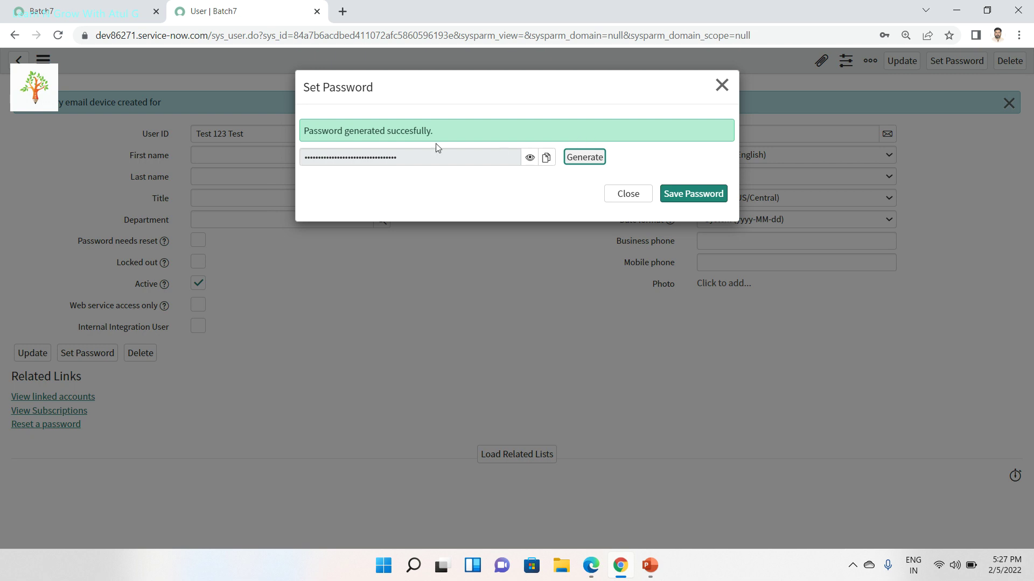
{"action": "left_click", "coordinate": [530, 159]}
{"action": "left_click_drag", "start_coordinate": [486, 160], "coordinate": [281, 160]}
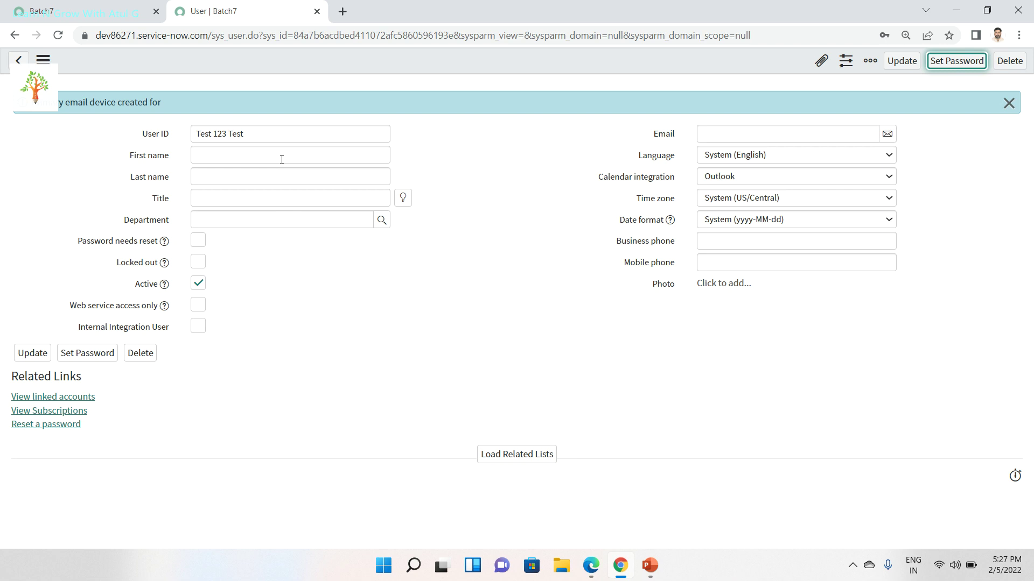
Step: Generate a new password, copy it, and paste it into Notepad
{"action": "left_click", "coordinate": [964, 65]}
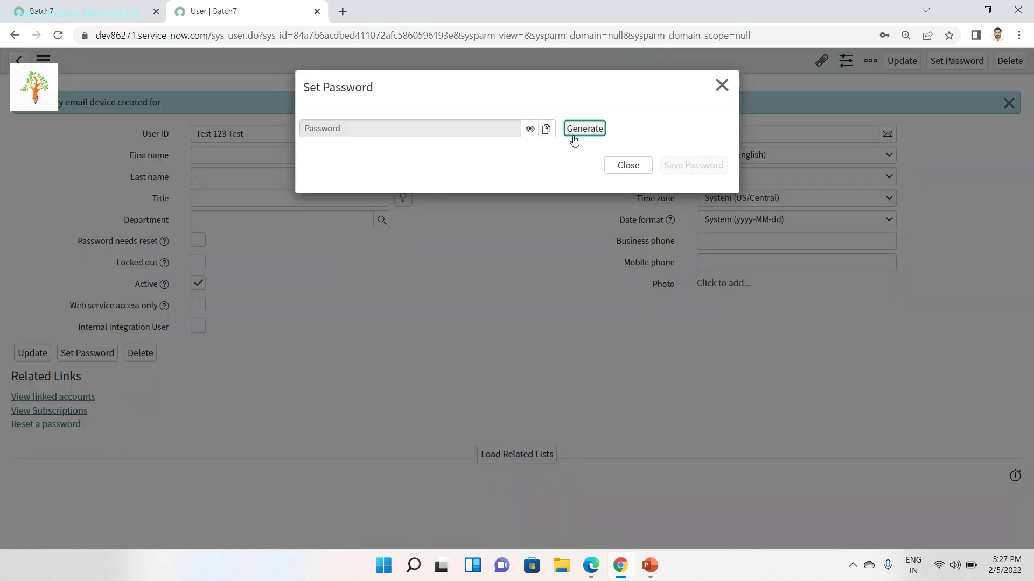
{"action": "left_click", "coordinate": [577, 134]}
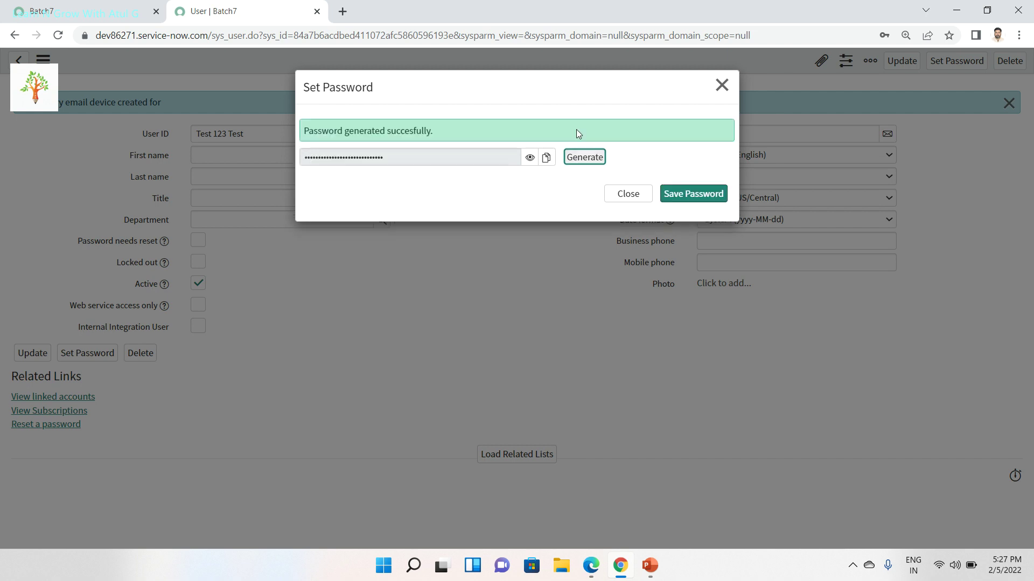
{"action": "left_click", "coordinate": [547, 158]}
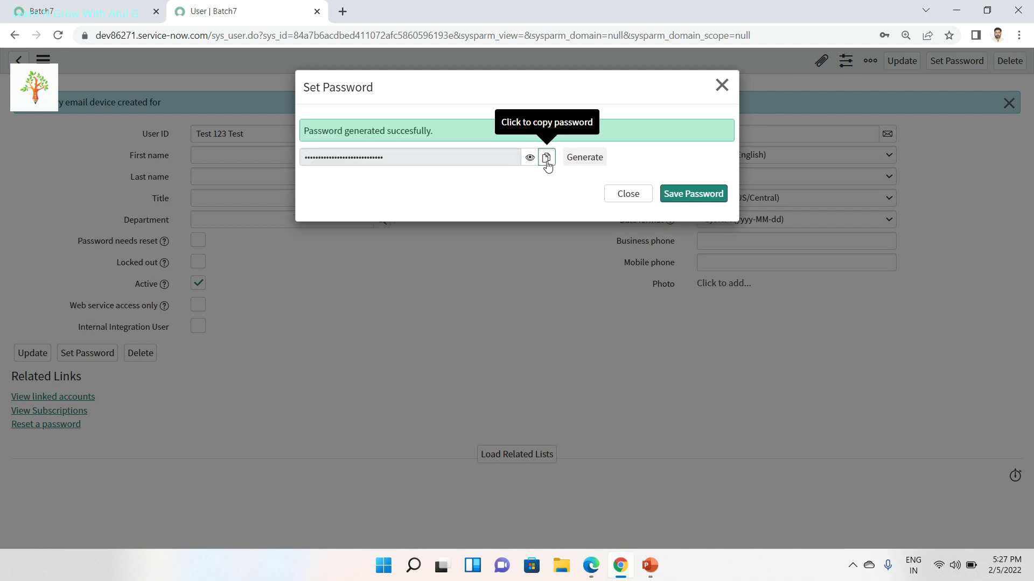
{"action": "key", "text": "super"}
{"action": "type", "text": "noet"}
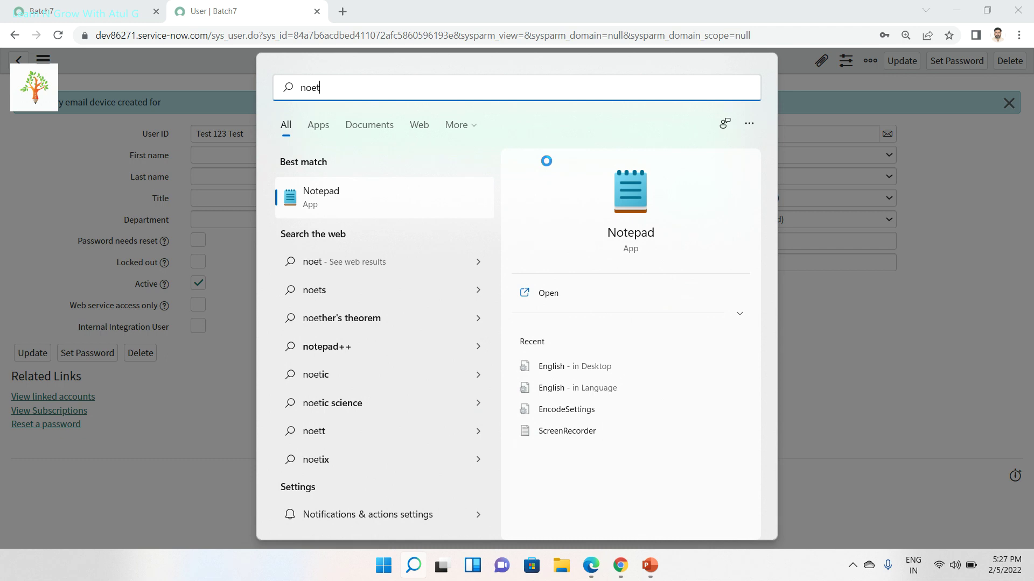
{"action": "key", "text": "Return"}
{"action": "key", "text": "ctrl+v"}
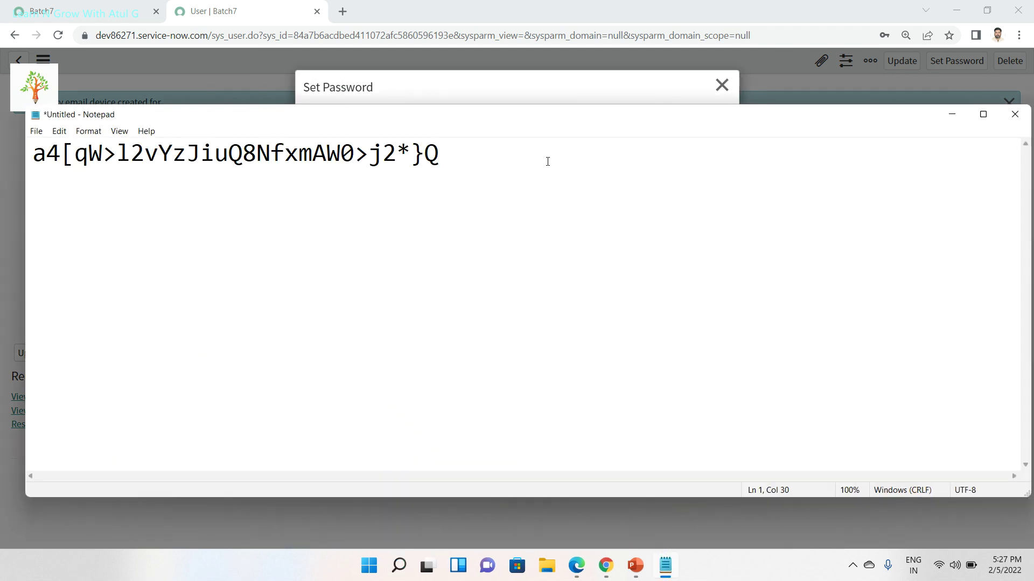
Step: Save the generated password to the user with password reset required
{"action": "left_click", "coordinate": [404, 85]}
{"action": "left_click", "coordinate": [684, 201]}
{"action": "left_click", "coordinate": [684, 200]}
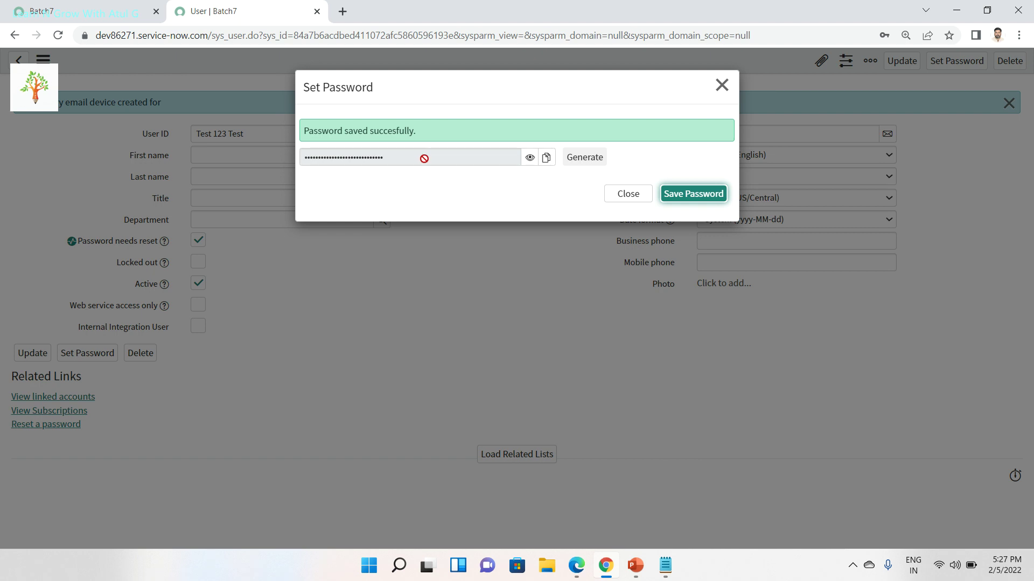
{"action": "key", "text": "alt+Tab"}
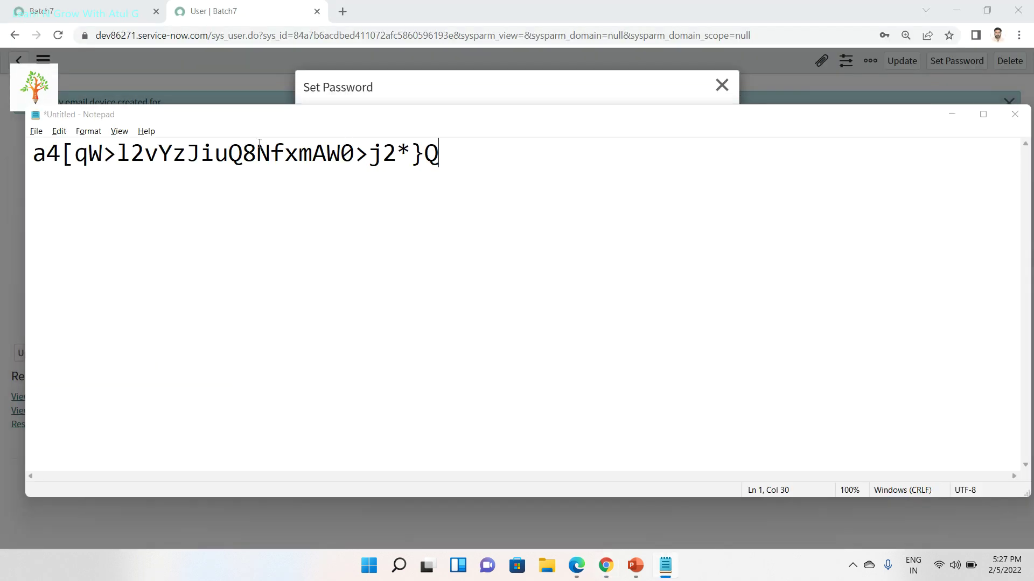
{"action": "key", "text": "alt+Tab"}
Step: Generate another password, close Set Password, and generate a fresh one
{"action": "left_click", "coordinate": [578, 159]}
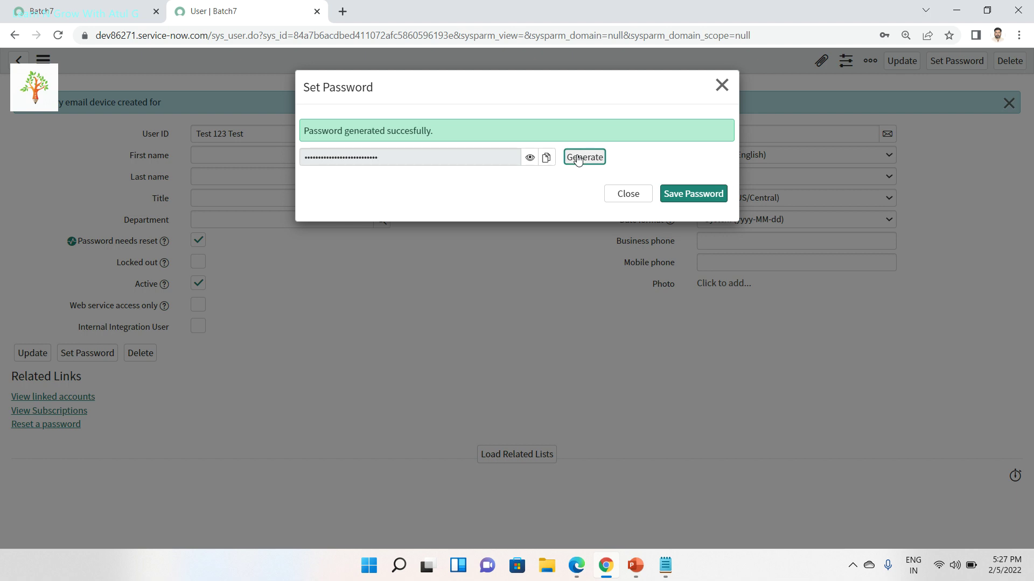
{"action": "left_click", "coordinate": [721, 87]}
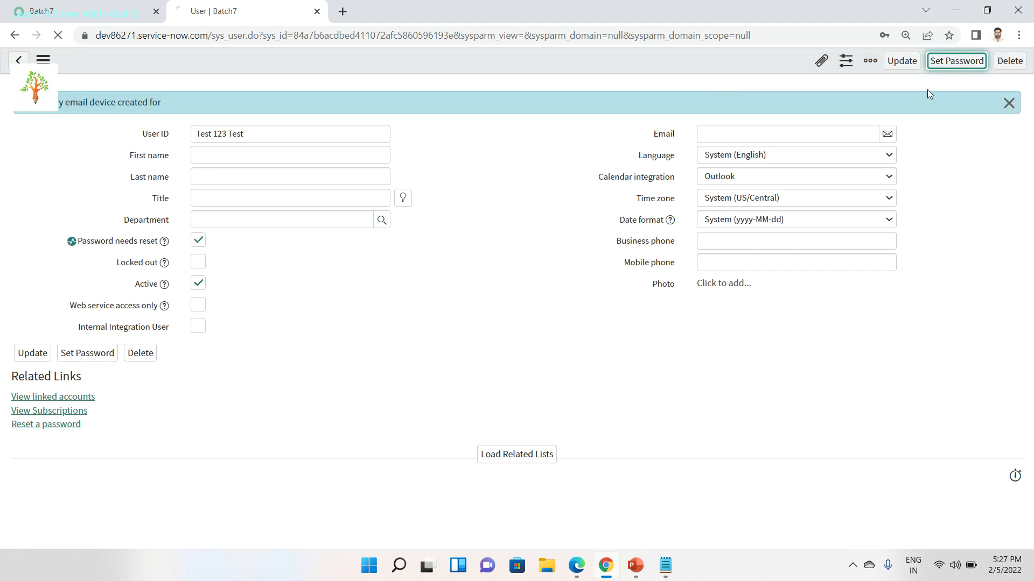
{"action": "left_click", "coordinate": [958, 60]}
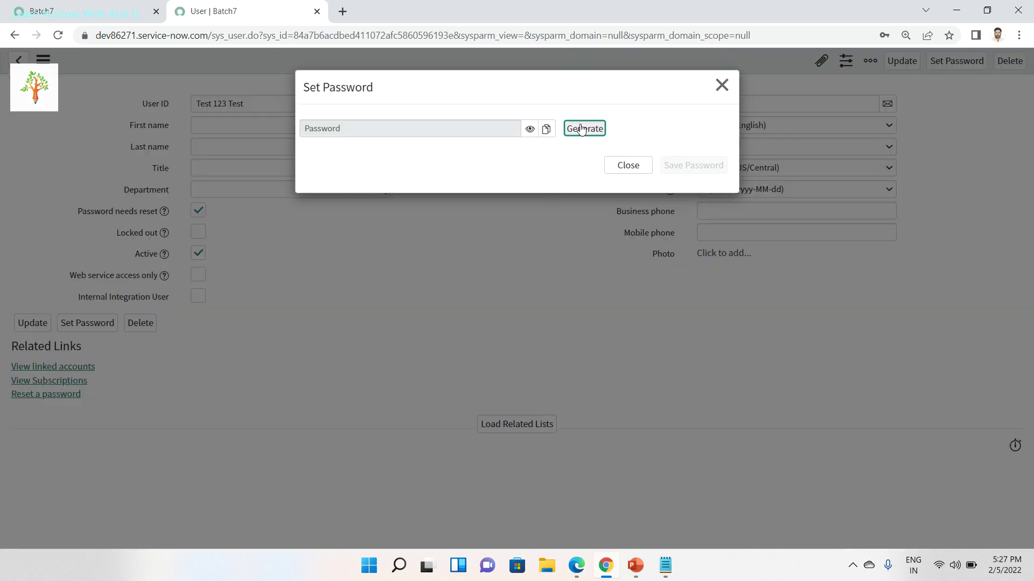
{"action": "left_click", "coordinate": [580, 128]}
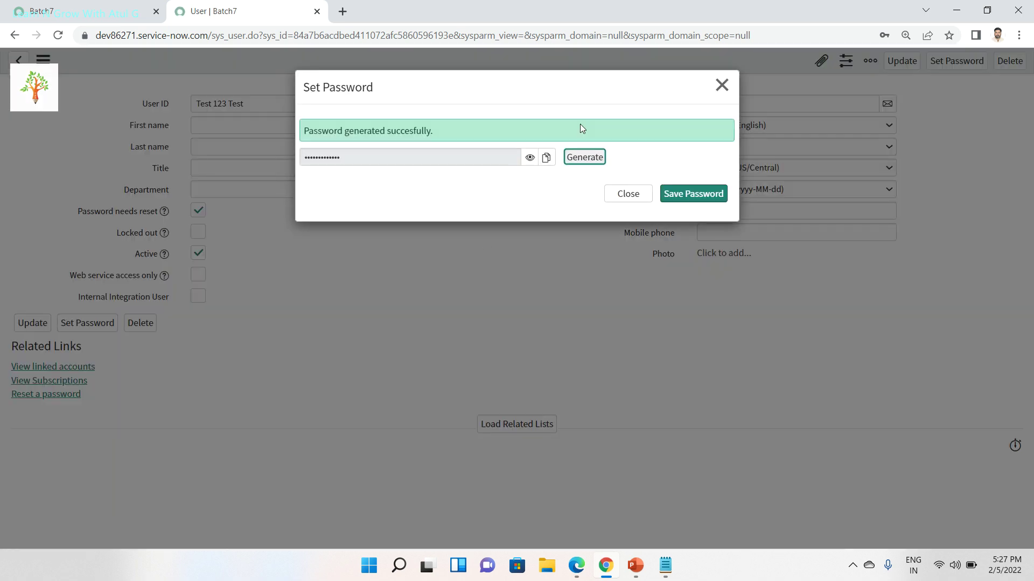
Step: Reveal the fresh password, keep a copy in Notepad, and return to the user record
{"action": "left_click", "coordinate": [530, 161]}
{"action": "left_click_drag", "start_coordinate": [370, 157], "coordinate": [261, 153]}
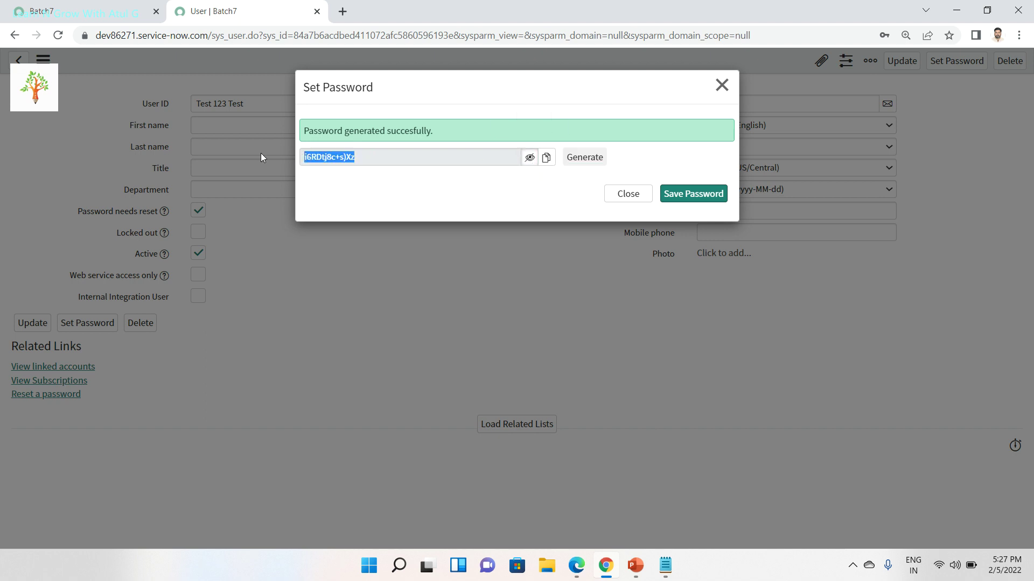
{"action": "left_click", "coordinate": [260, 153]}
{"action": "key", "text": "alt+Tab"}
{"action": "key", "text": "ctrl+v"}
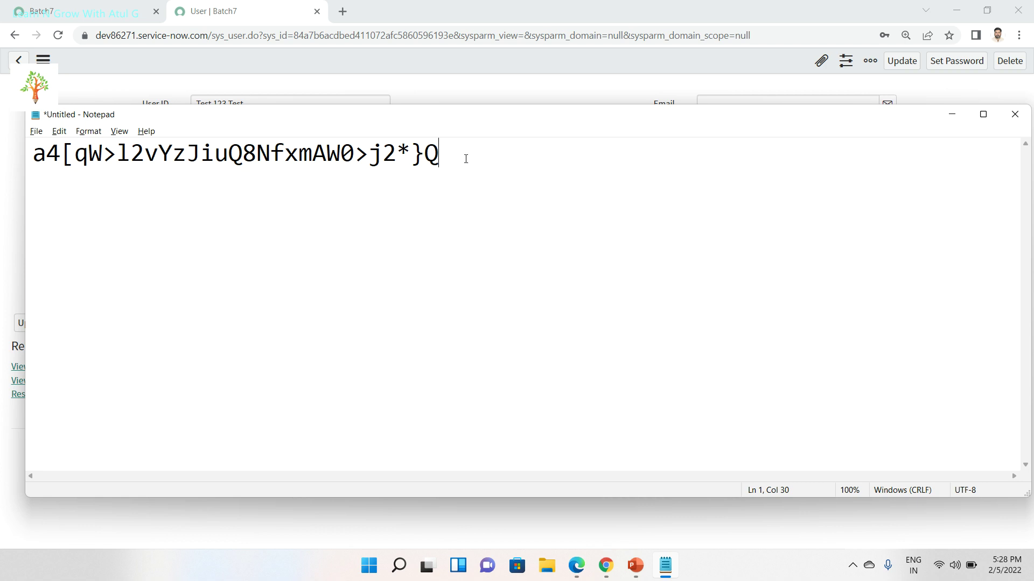
{"action": "left_click_drag", "start_coordinate": [464, 157], "coordinate": [13, 154]}
{"action": "key", "text": "ctrl+c"}
{"action": "key", "text": "alt+Tab"}
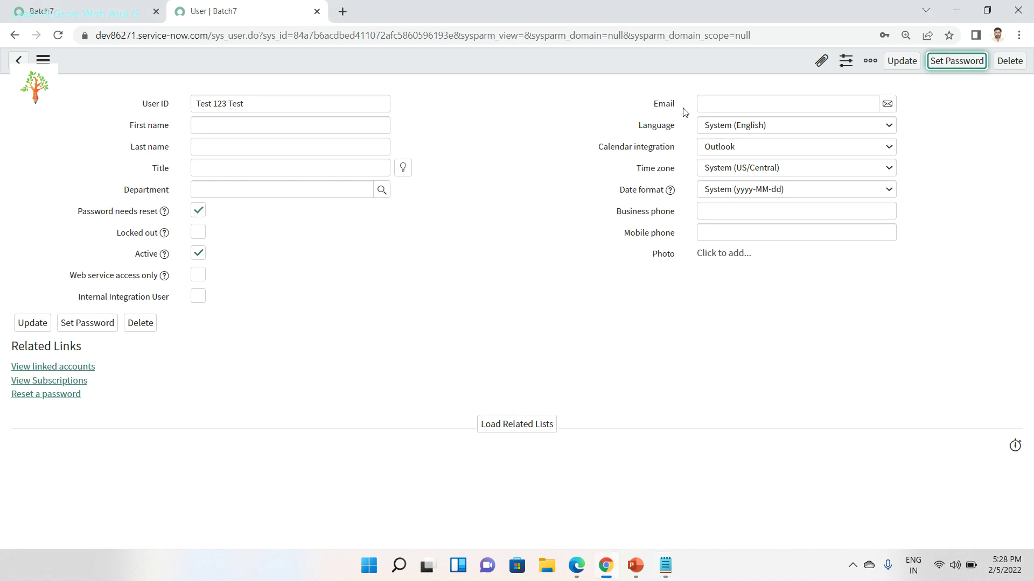
Step: Show the San Diego topics slide full screen, then return to the ServiceNow home page tab
{"action": "mouse_move", "coordinate": [603, 570]}
{"action": "mouse_move", "coordinate": [636, 567]}
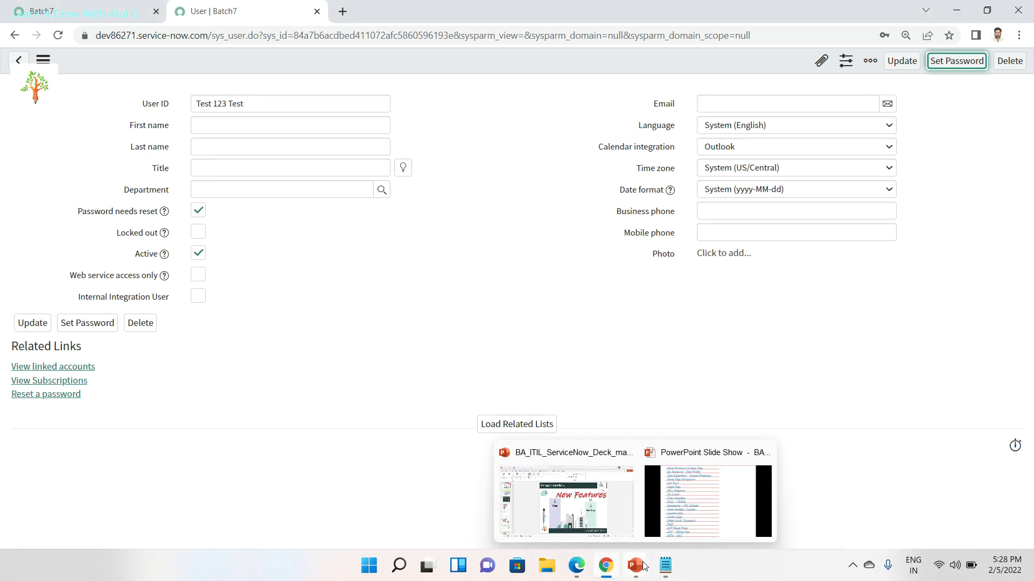
{"action": "left_click", "coordinate": [708, 487]}
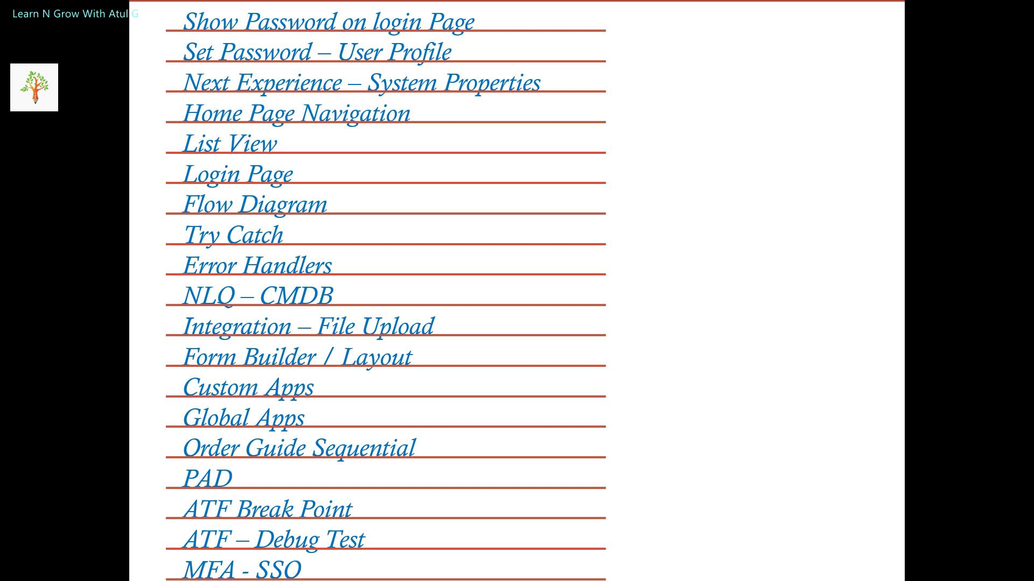
{"action": "key", "text": "alt+Tab"}
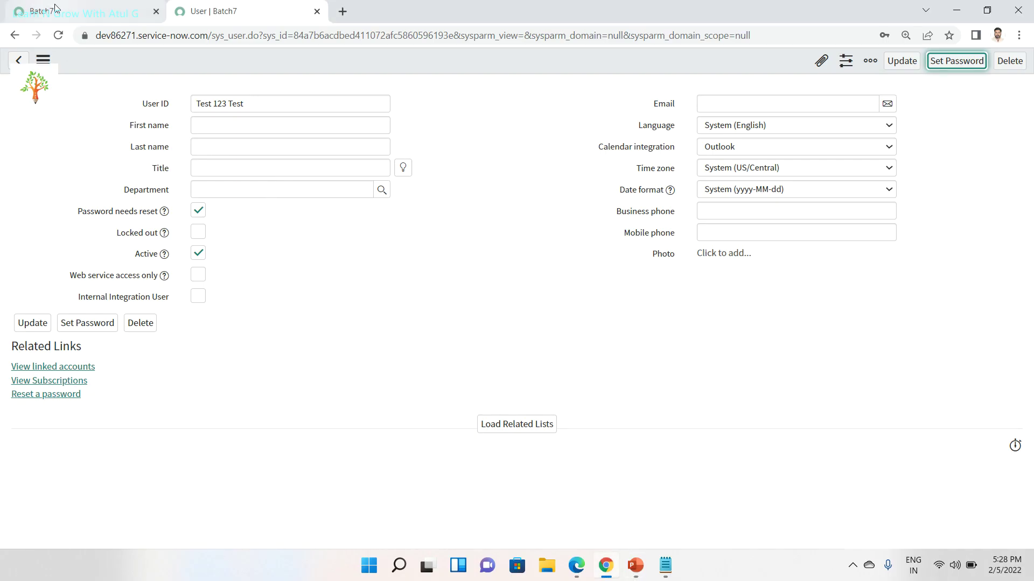
{"action": "left_click", "coordinate": [54, 11]}
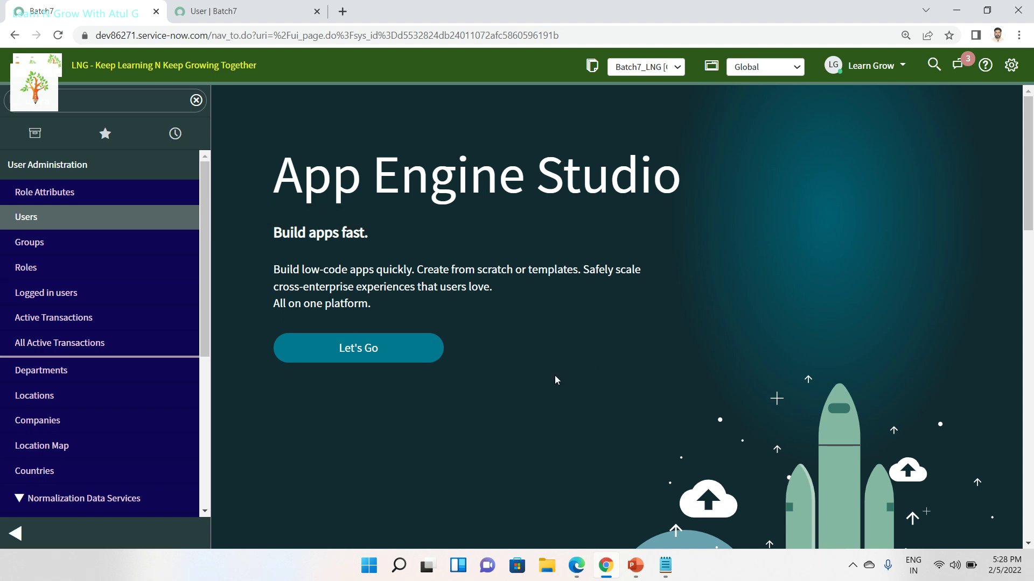
Step: Open the System Properties list by entering sys_properties.LIST in the navigator
{"action": "left_click", "coordinate": [1011, 65]}
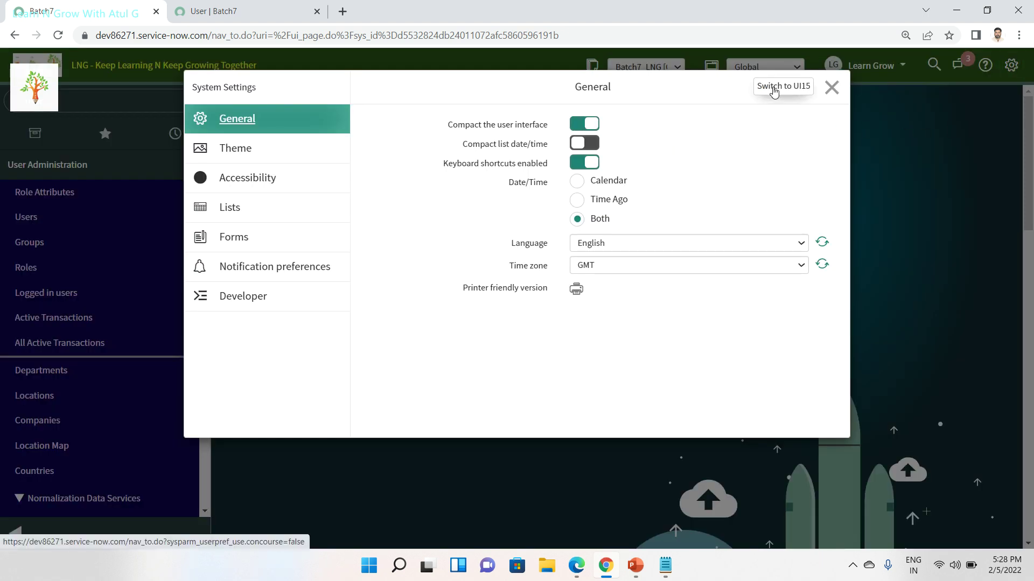
{"action": "left_click", "coordinate": [831, 87]}
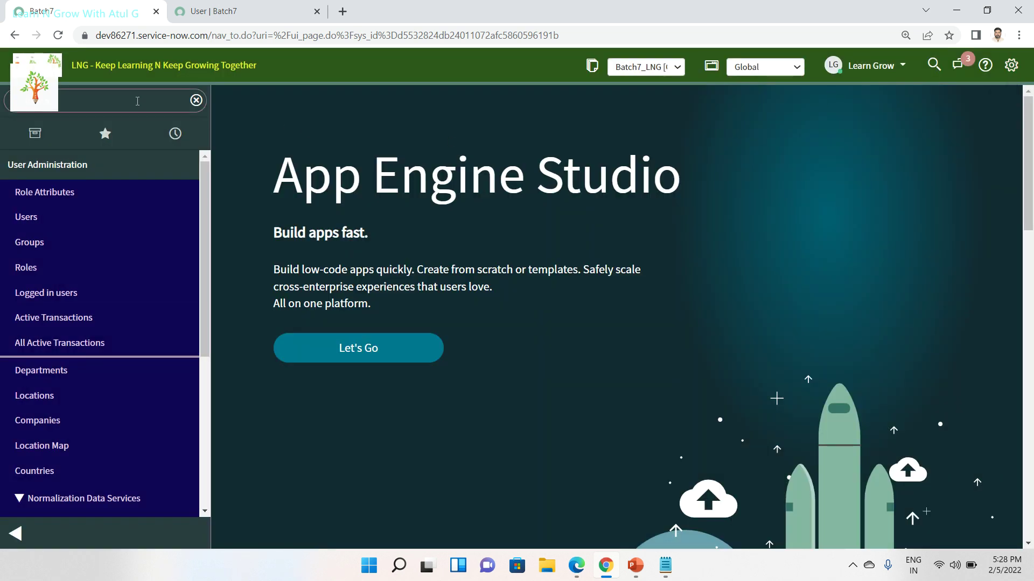
{"action": "type", "text": "sys_scope"}
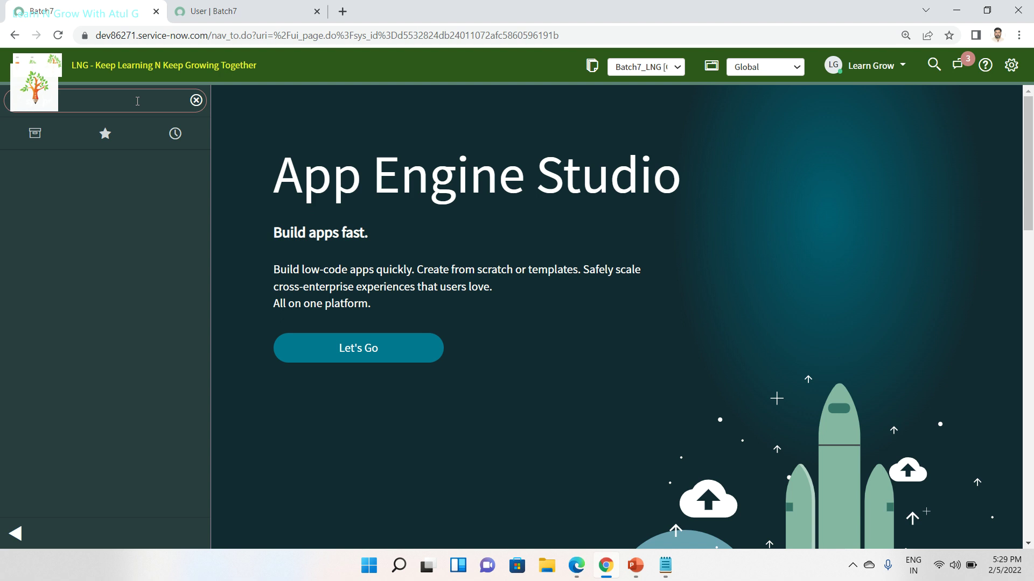
{"action": "type", "text": "rties.LISY"}
{"action": "key", "text": "BackSpace"}
{"action": "type", "text": "T"}
{"action": "key", "text": "Return"}
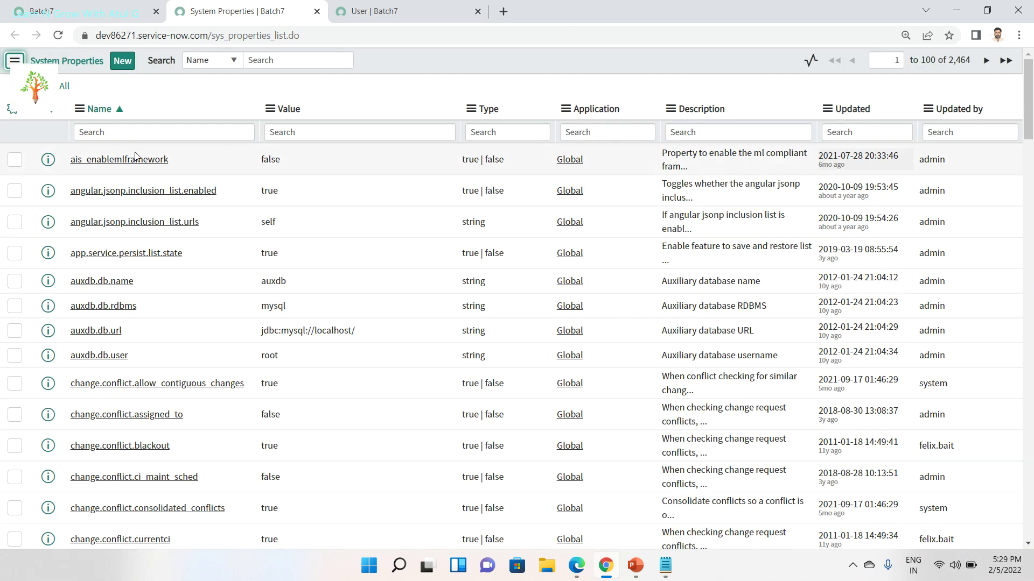
Step: Filter properties by *polaris.e and set glide.ui.polaris.experience to true
{"action": "left_click", "coordinate": [143, 130]}
{"action": "type", "text": "*"}
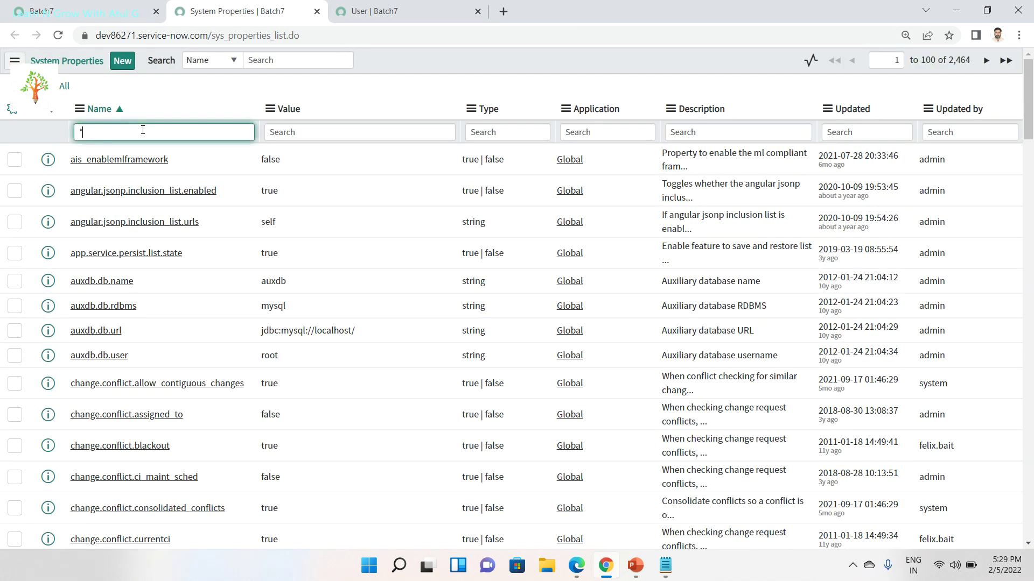
{"action": "type", "text": "polaris.e"}
{"action": "key", "text": "Return"}
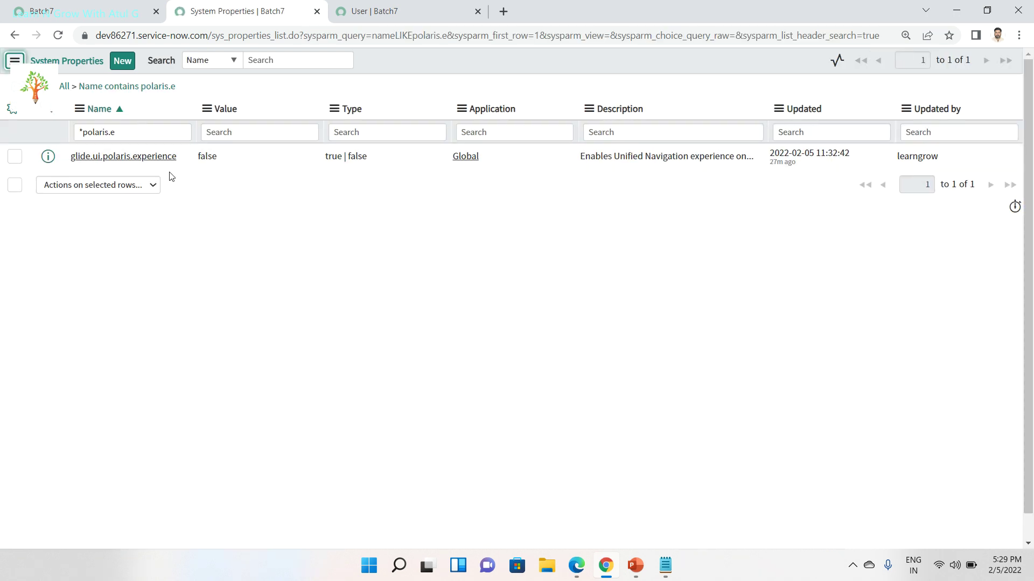
{"action": "double_click", "coordinate": [225, 158]}
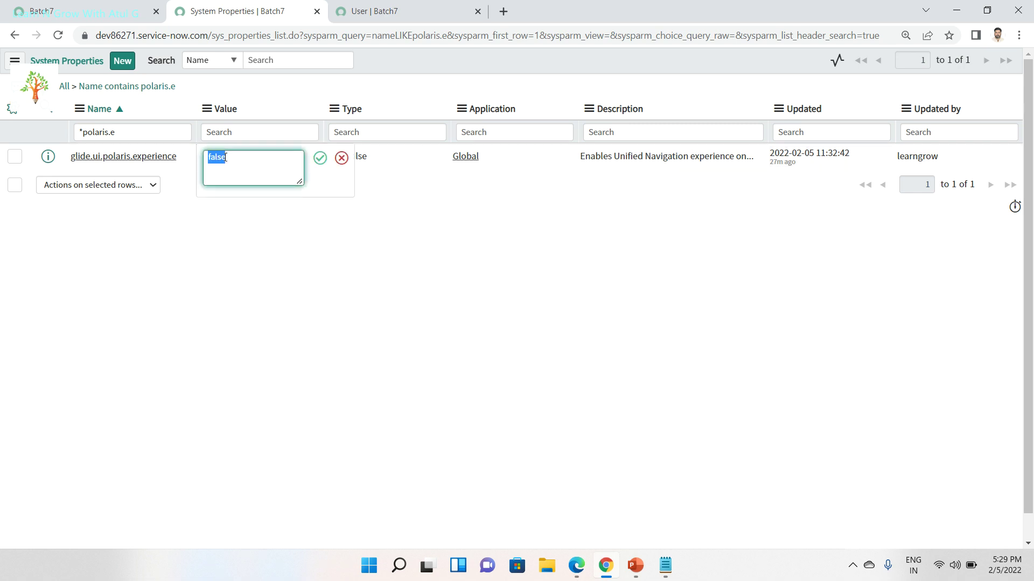
{"action": "type", "text": "true"}
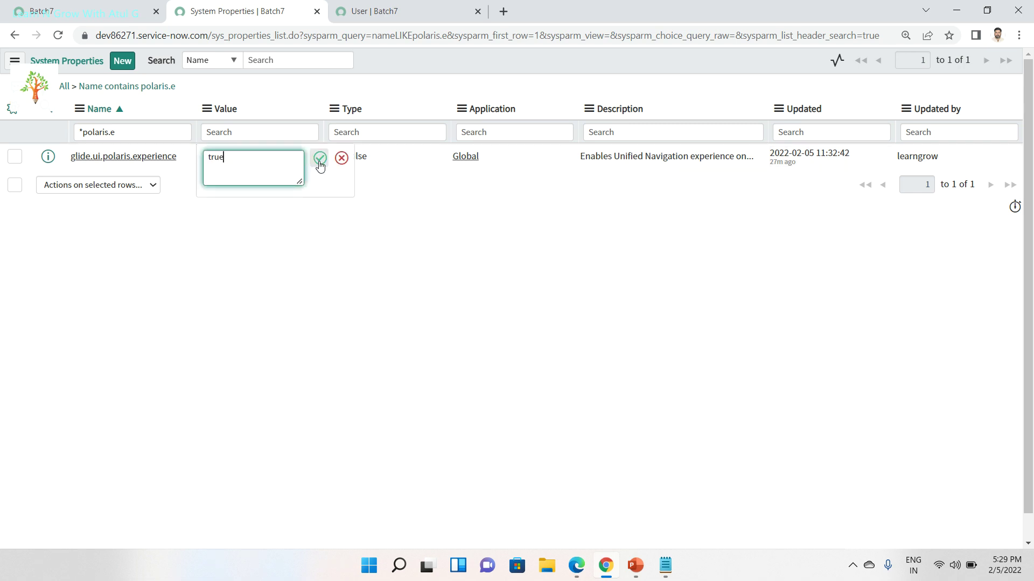
{"action": "left_click", "coordinate": [319, 158]}
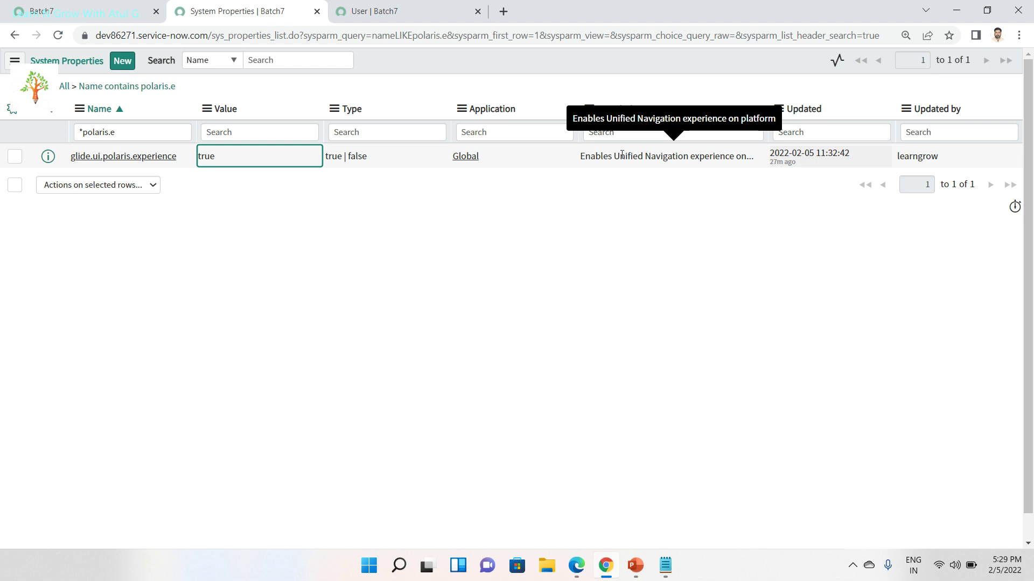
Step: Highlight the Unified Navigation experience description, then return to the home page tab
{"action": "left_click_drag", "start_coordinate": [615, 156], "coordinate": [670, 157]}
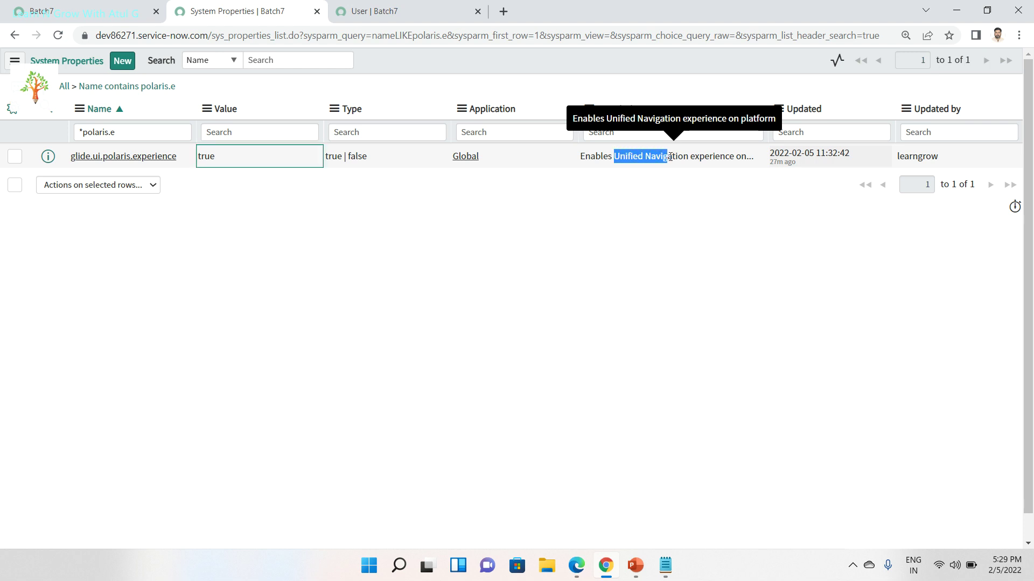
{"action": "left_click_drag", "start_coordinate": [670, 156], "coordinate": [735, 167]}
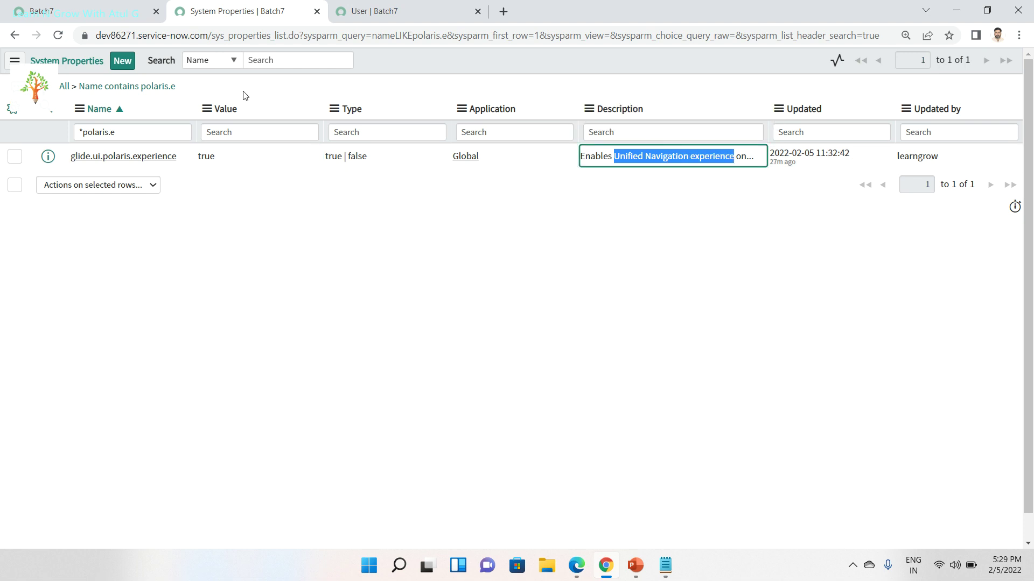
{"action": "left_click", "coordinate": [92, 12]}
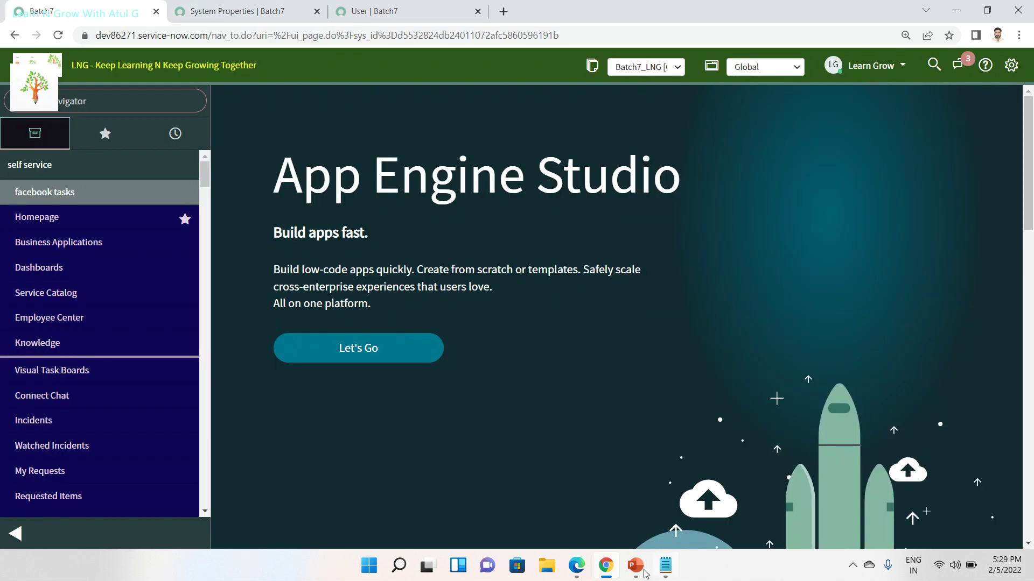
Step: Glance at the topics slide, then log out from the ServiceNow account menu
{"action": "mouse_move", "coordinate": [636, 566]}
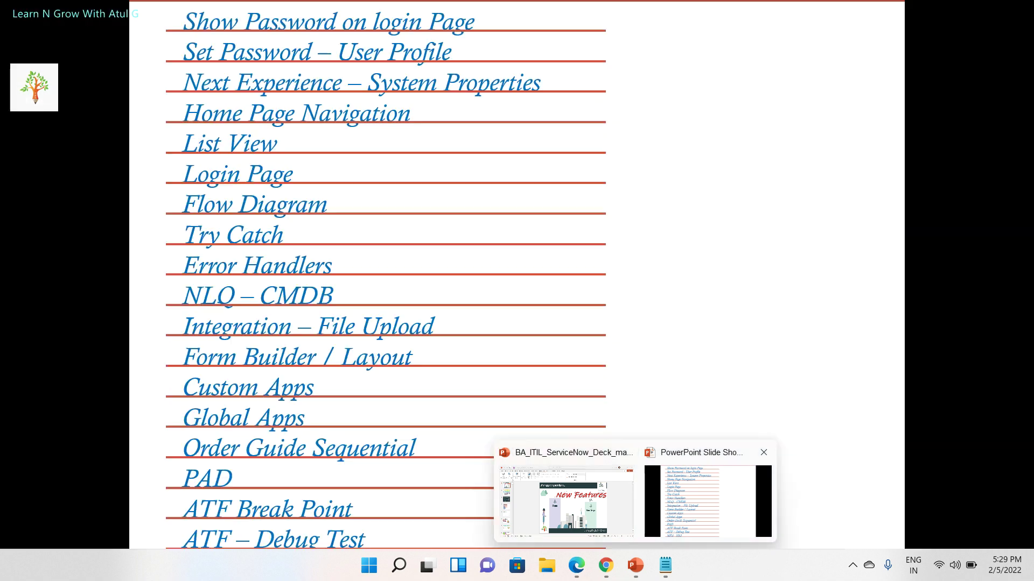
{"action": "left_click", "coordinate": [708, 501]}
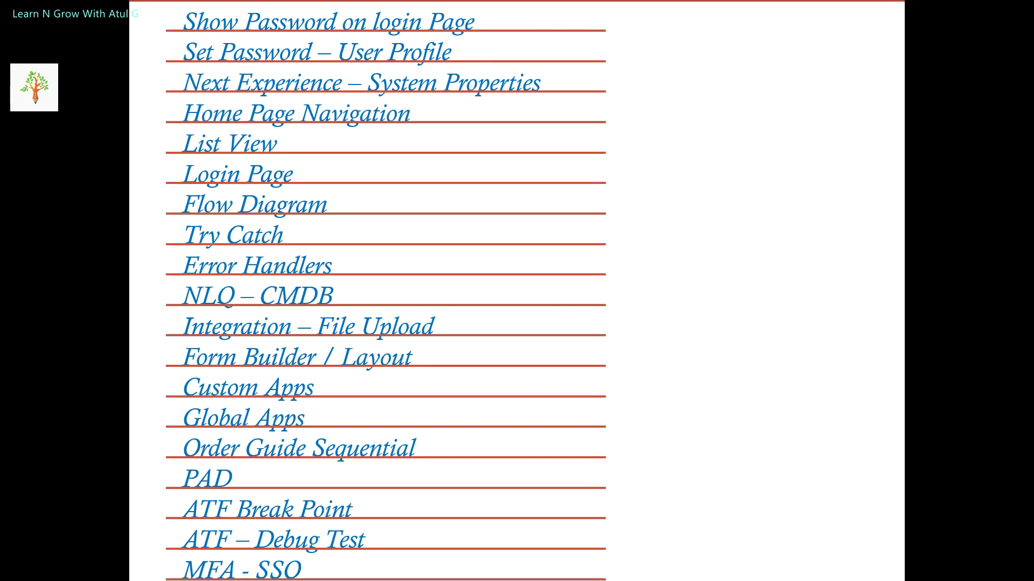
{"action": "key", "text": "alt+Tab"}
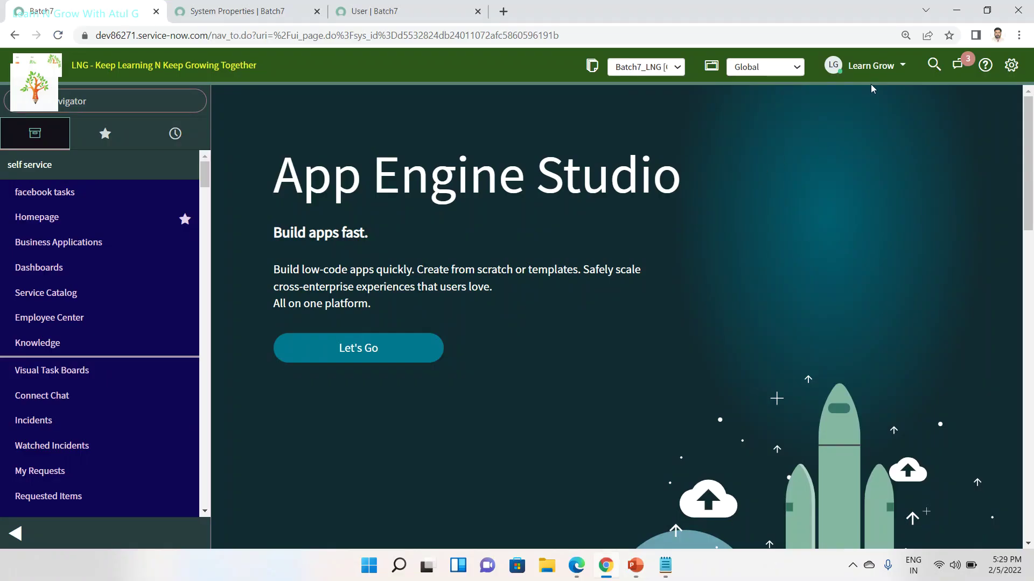
{"action": "left_click", "coordinate": [876, 65]}
{"action": "left_click", "coordinate": [830, 147]}
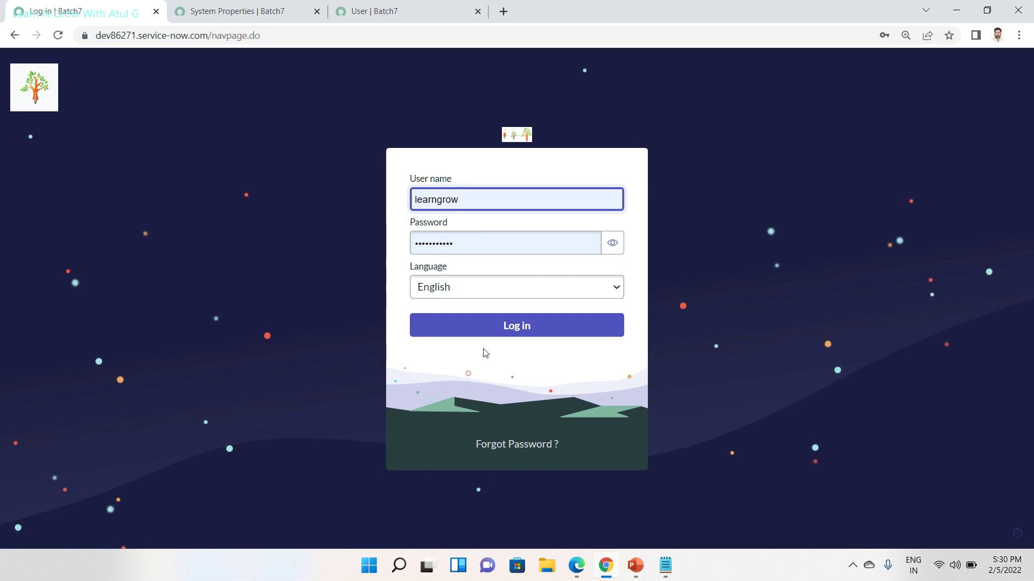
Step: Log in with the saved credentials to reach the Unified Navigation home page
{"action": "left_click", "coordinate": [499, 328]}
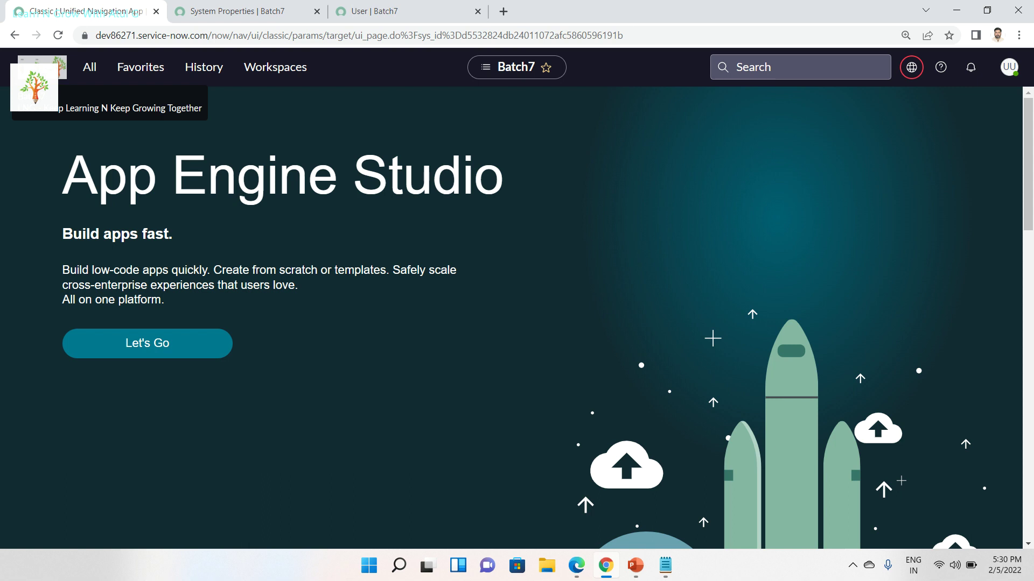
Step: Browse the All menu, expanding Business Calendar, Benchmarks, Avi_batch7, Avi1_batch7 and Attendance
{"action": "left_click", "coordinate": [90, 68]}
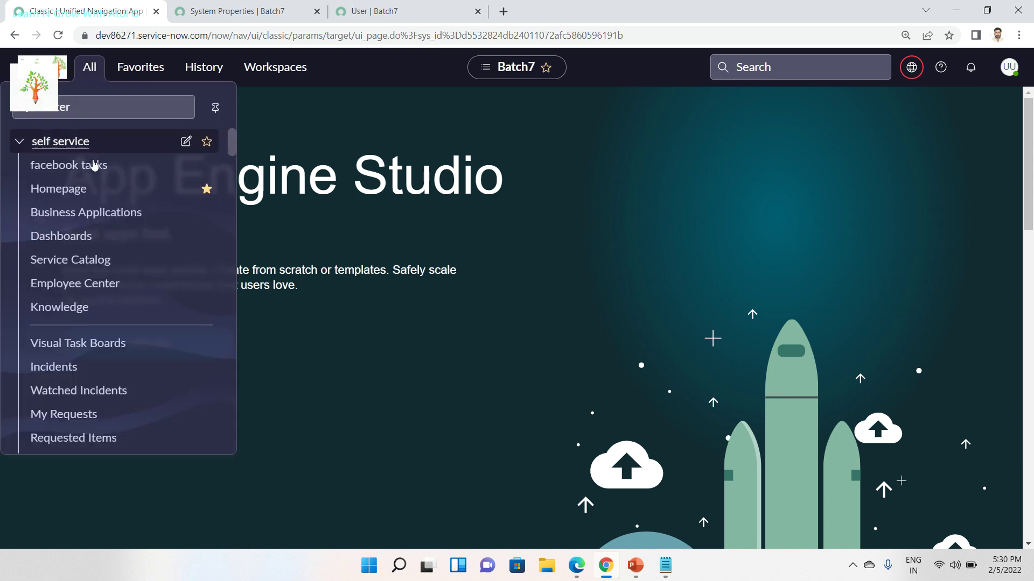
{"action": "scroll", "coordinate": [104, 168], "scroll_direction": "down", "scroll_amount": 5}
{"action": "scroll", "coordinate": [104, 168], "scroll_direction": "down", "scroll_amount": 6}
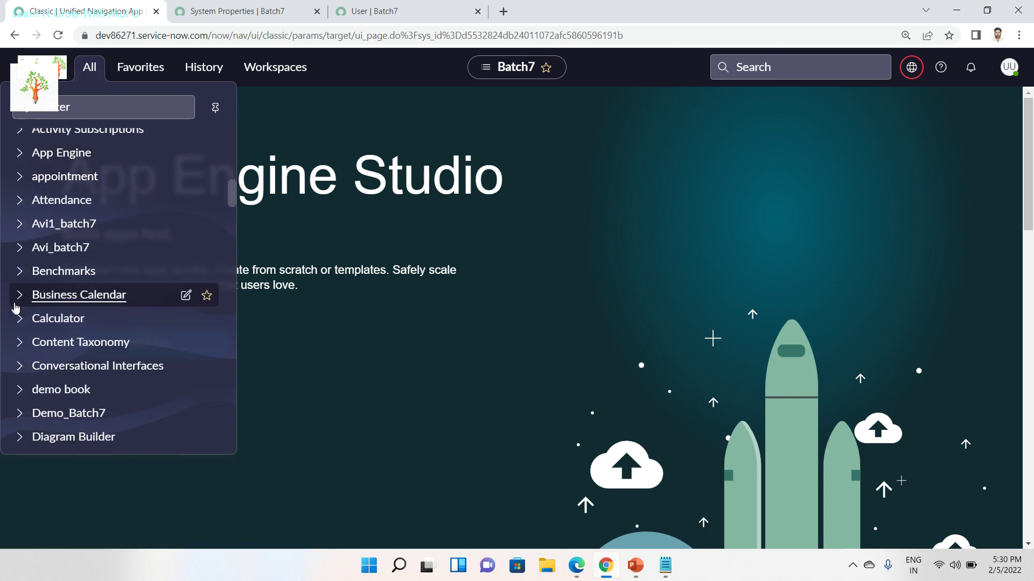
{"action": "left_click", "coordinate": [19, 295]}
{"action": "left_click", "coordinate": [19, 271]}
{"action": "left_click", "coordinate": [20, 247]}
{"action": "left_click", "coordinate": [20, 229]}
{"action": "left_click", "coordinate": [20, 199]}
{"action": "scroll", "coordinate": [124, 166], "scroll_direction": "down", "scroll_amount": 4}
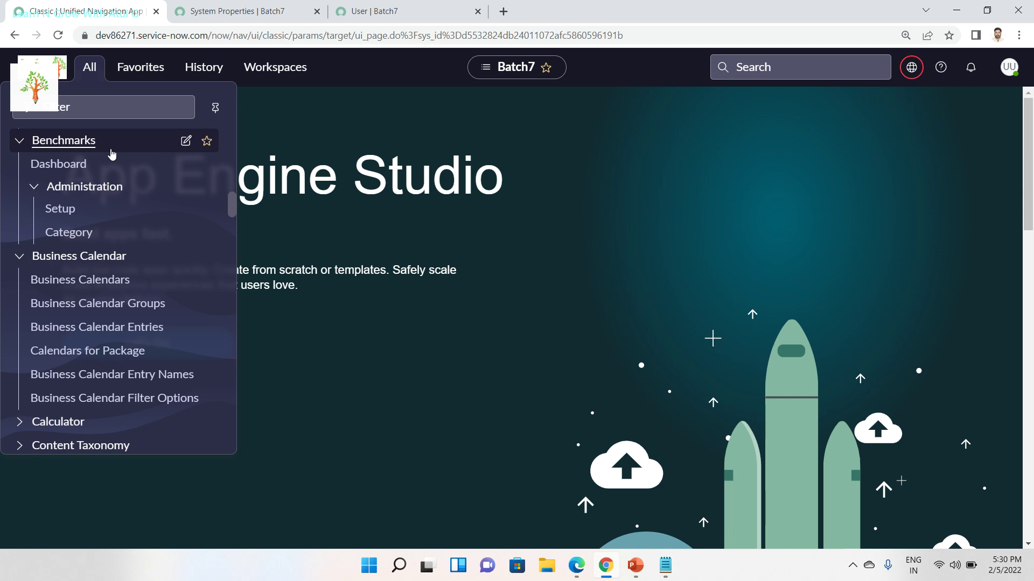
Step: Check the Favorites and History lists, then show the available workspaces
{"action": "left_click", "coordinate": [136, 68]}
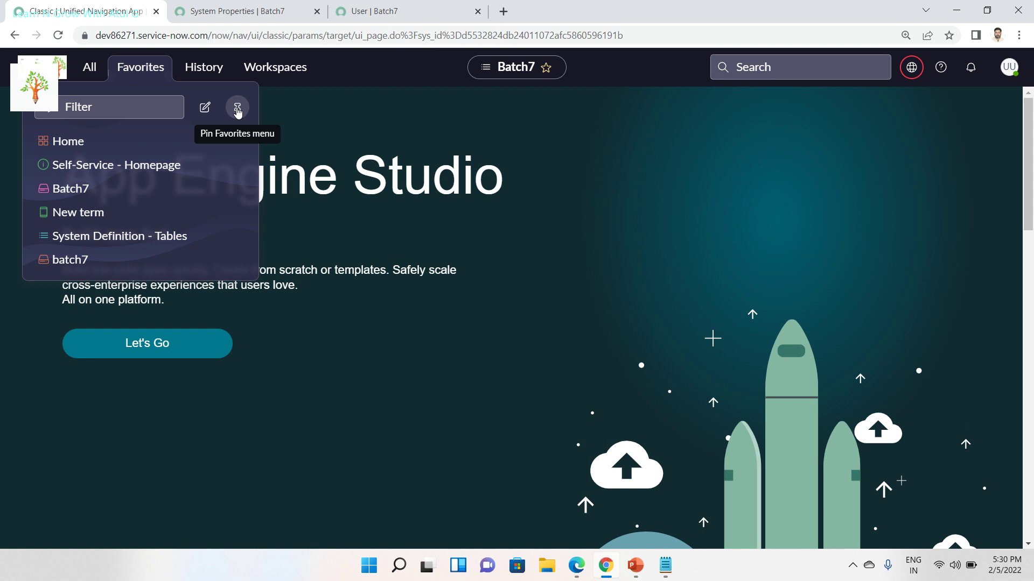
{"action": "left_click", "coordinate": [204, 67]}
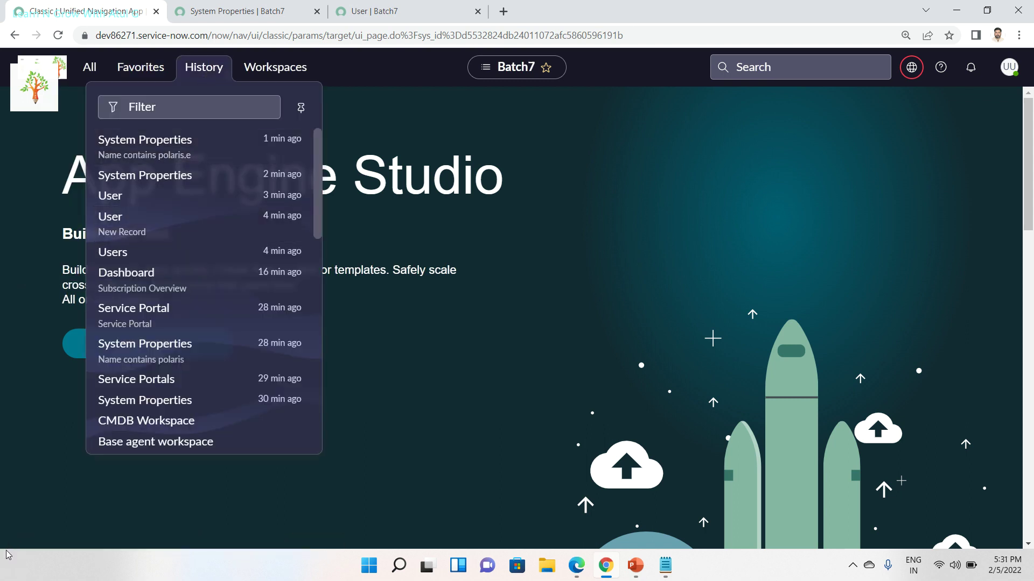
{"action": "left_click", "coordinate": [258, 78]}
{"action": "left_click", "coordinate": [258, 78]}
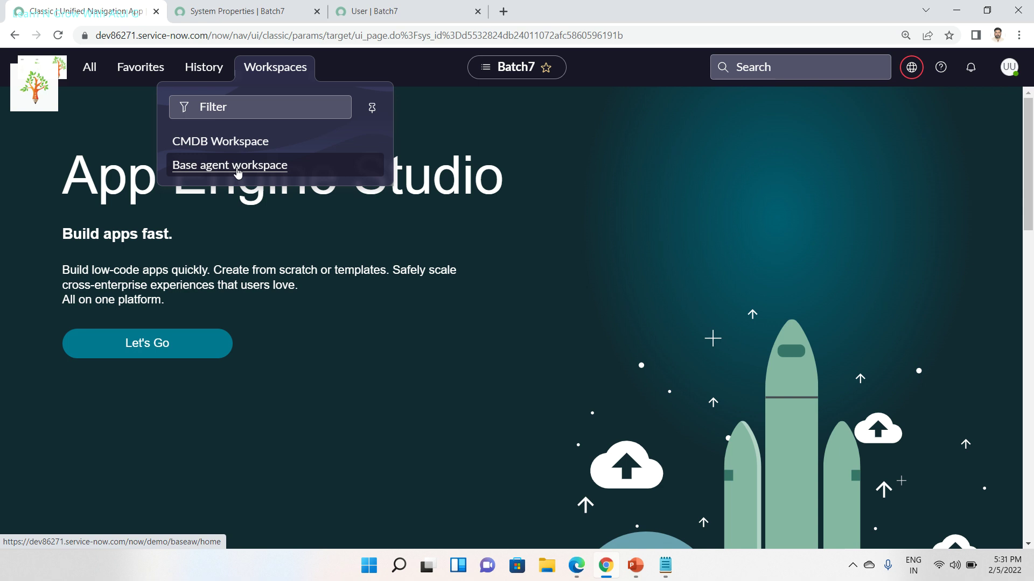
Step: Open Base agent workspace and CMDB Workspace in new tabs, then open the user's Profile page
{"action": "middle_click", "coordinate": [238, 167]}
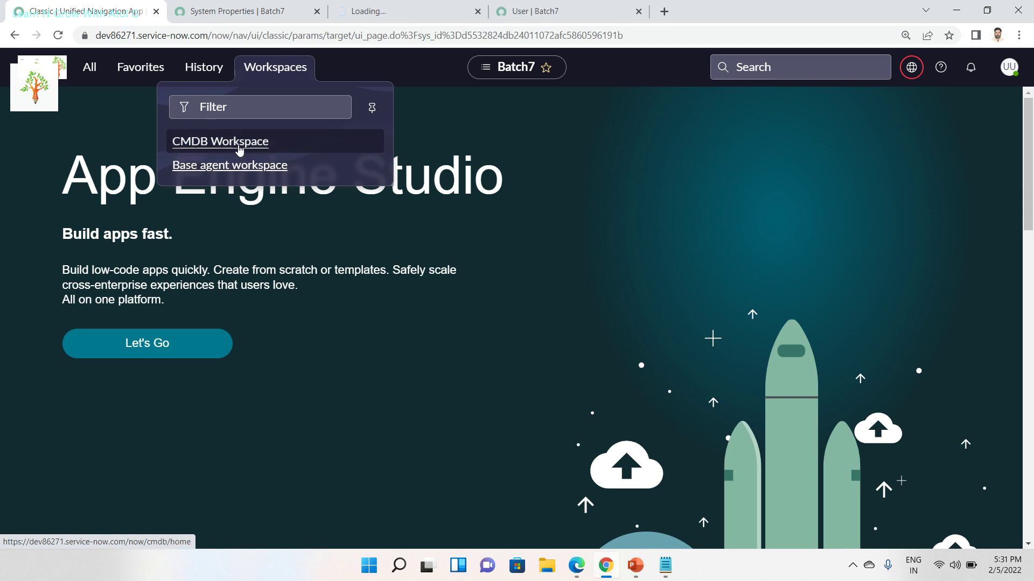
{"action": "middle_click", "coordinate": [239, 145]}
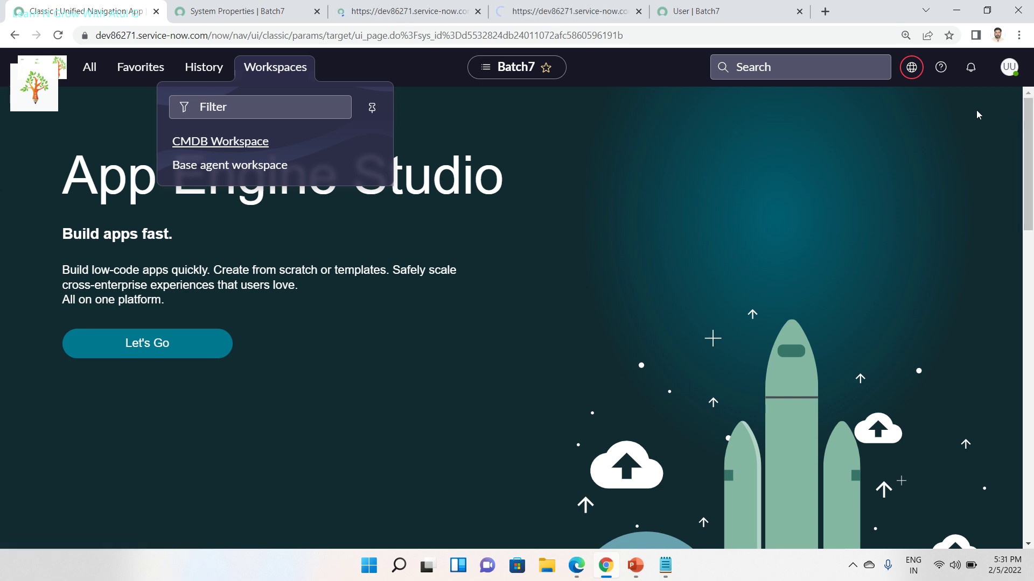
{"action": "left_click", "coordinate": [1009, 67]}
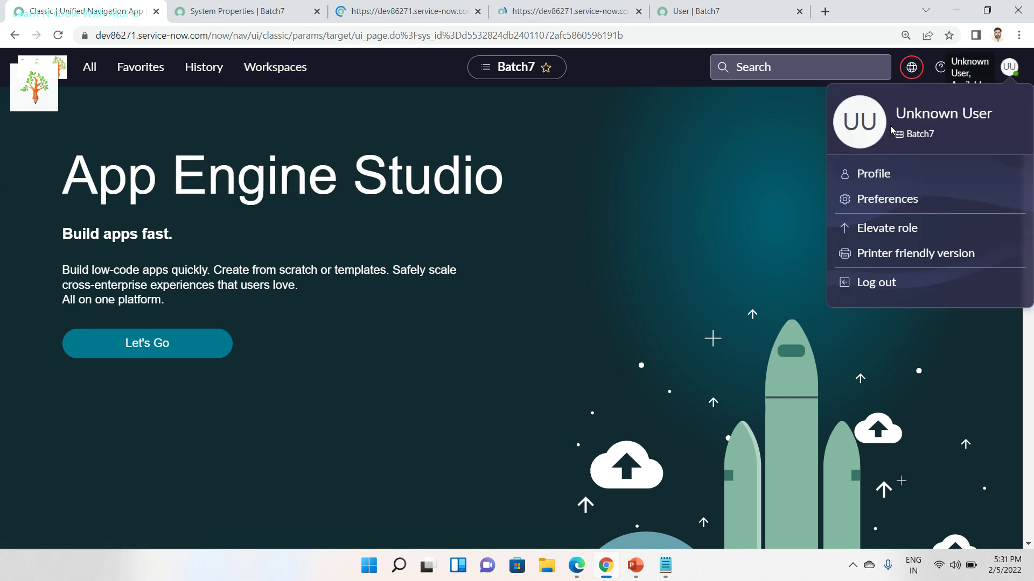
{"action": "left_click_drag", "start_coordinate": [906, 114], "coordinate": [1025, 118]}
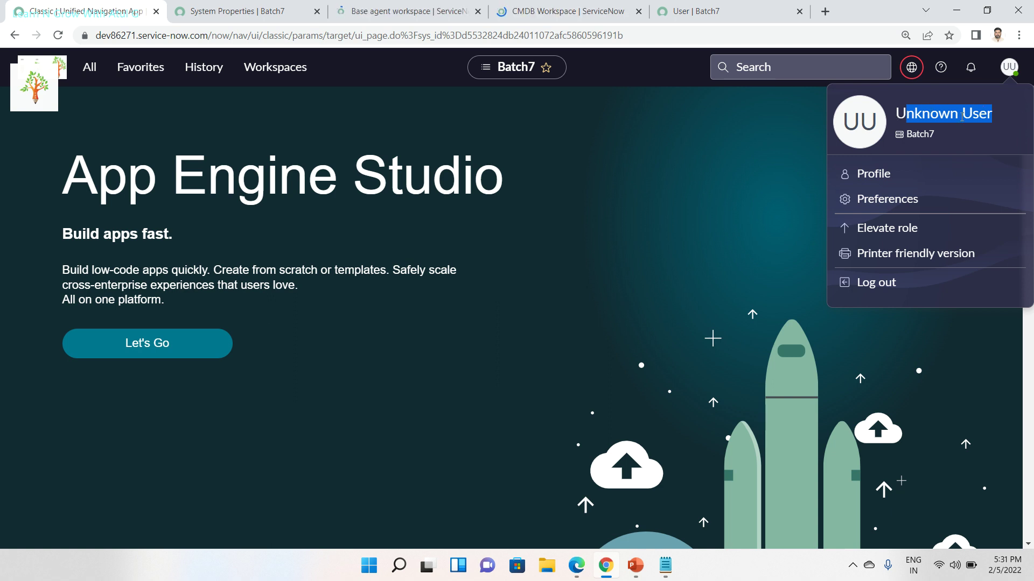
{"action": "left_click", "coordinate": [868, 173]}
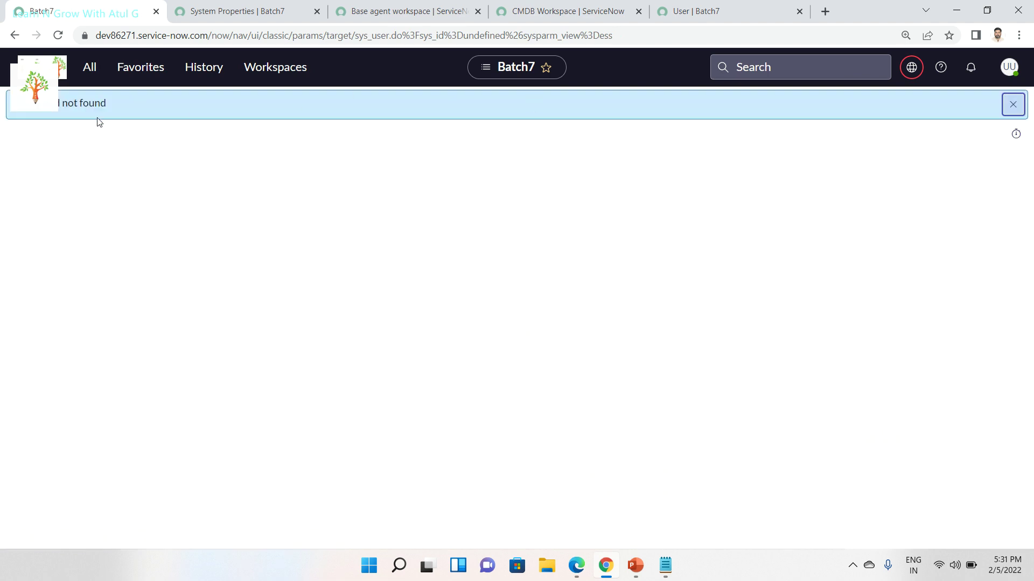
{"action": "left_click", "coordinate": [1009, 67]}
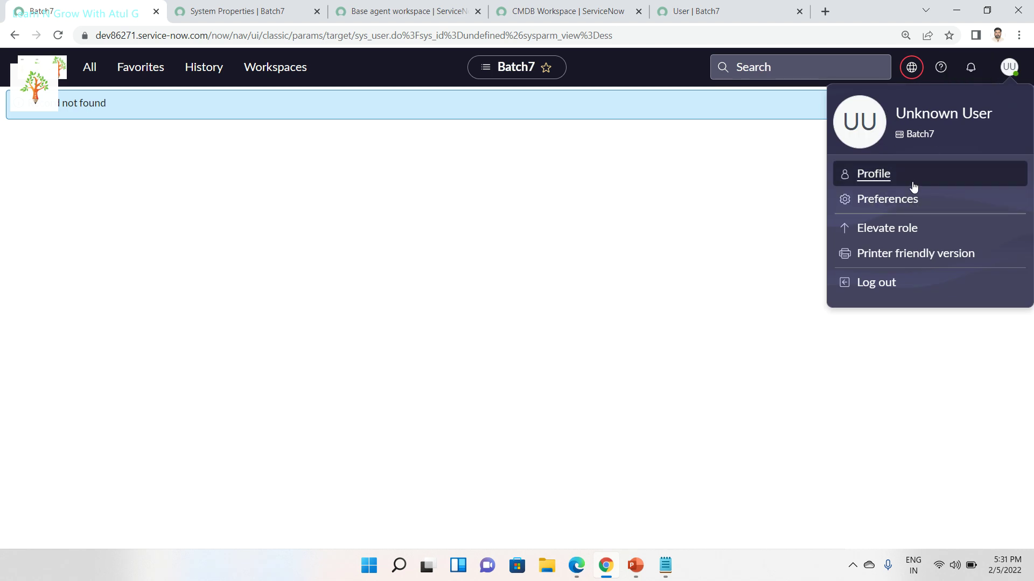
Step: In Display preferences, organize form sections and related lists into tabs and always show top navigation
{"action": "left_click", "coordinate": [902, 212]}
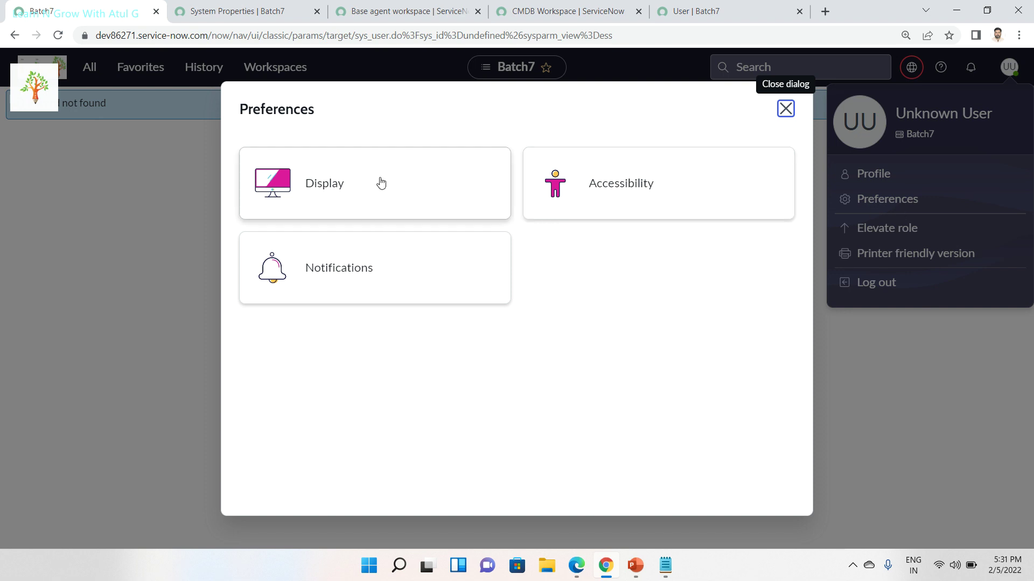
{"action": "left_click", "coordinate": [330, 193]}
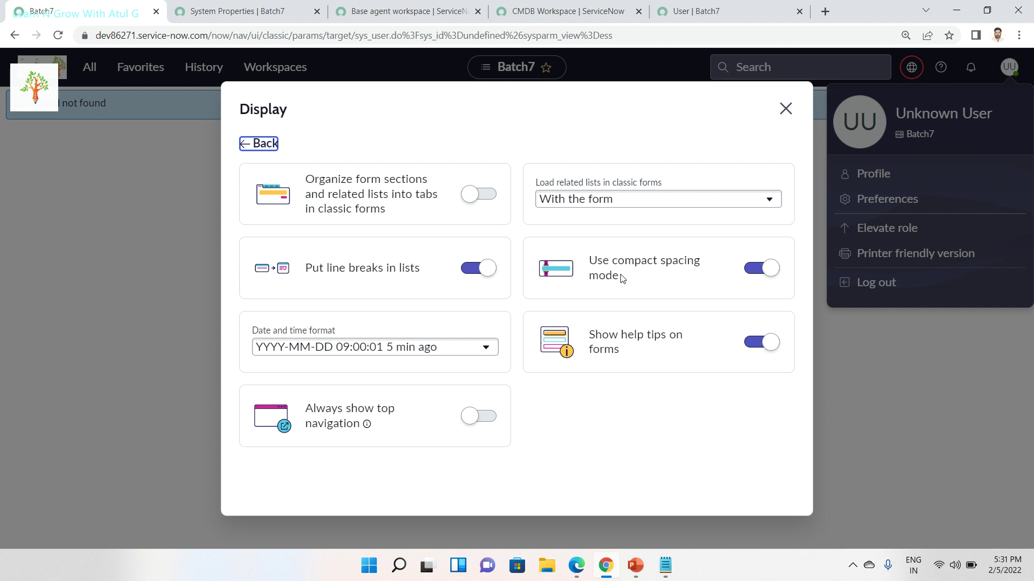
{"action": "left_click", "coordinate": [718, 203]}
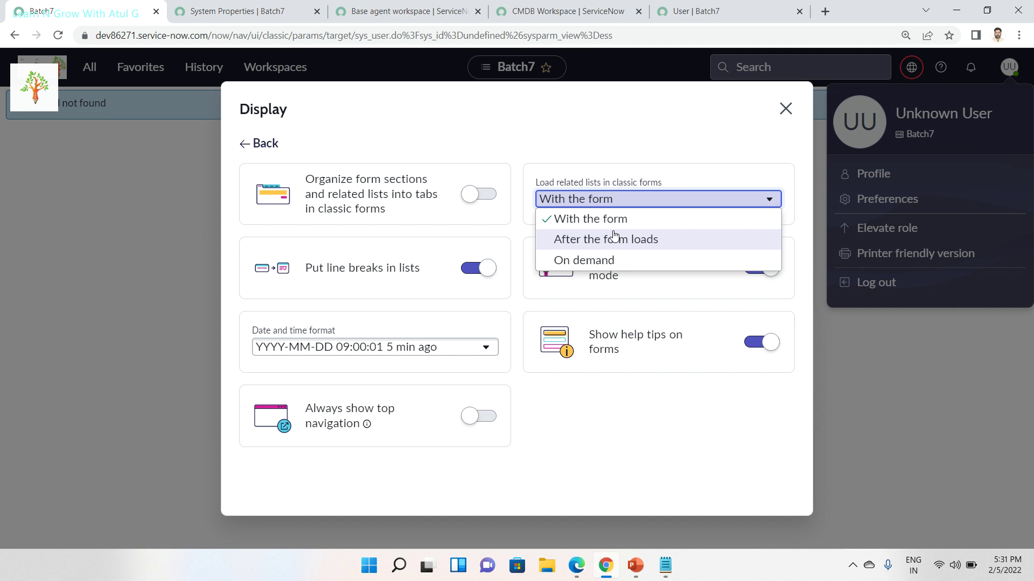
{"action": "left_click", "coordinate": [487, 193]}
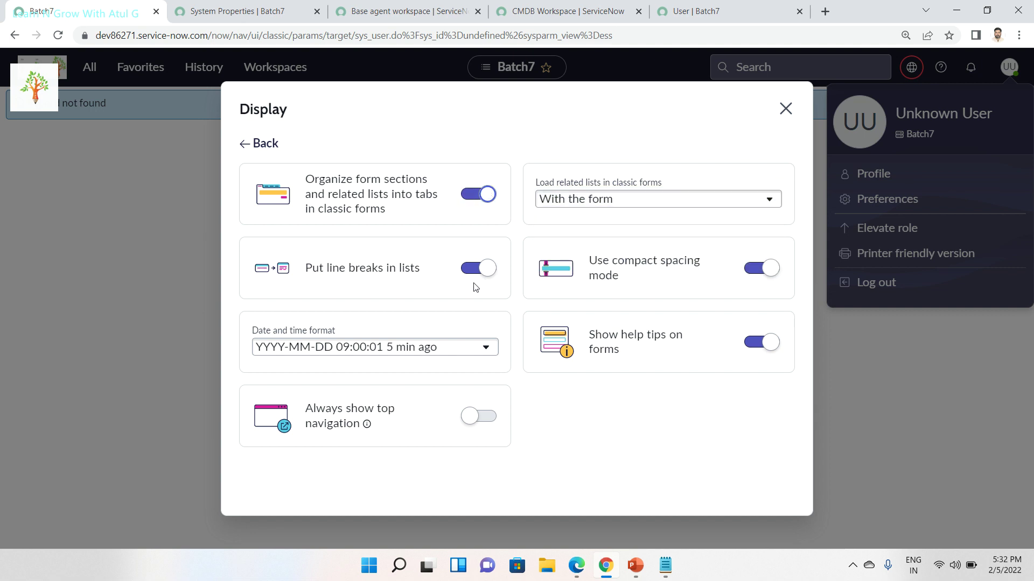
{"action": "left_click", "coordinate": [438, 348]}
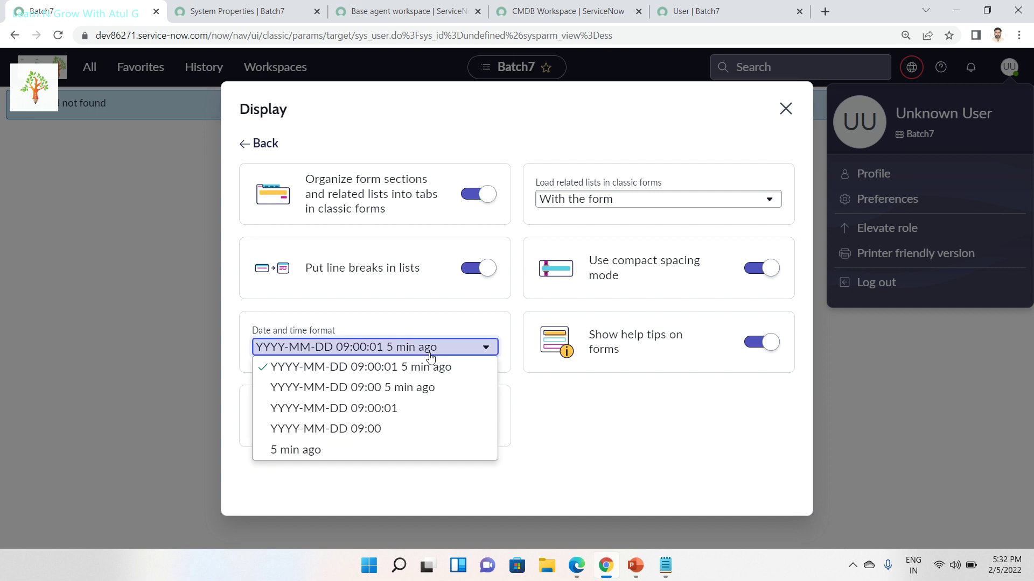
{"action": "left_click", "coordinate": [607, 416]}
{"action": "left_click", "coordinate": [481, 427]}
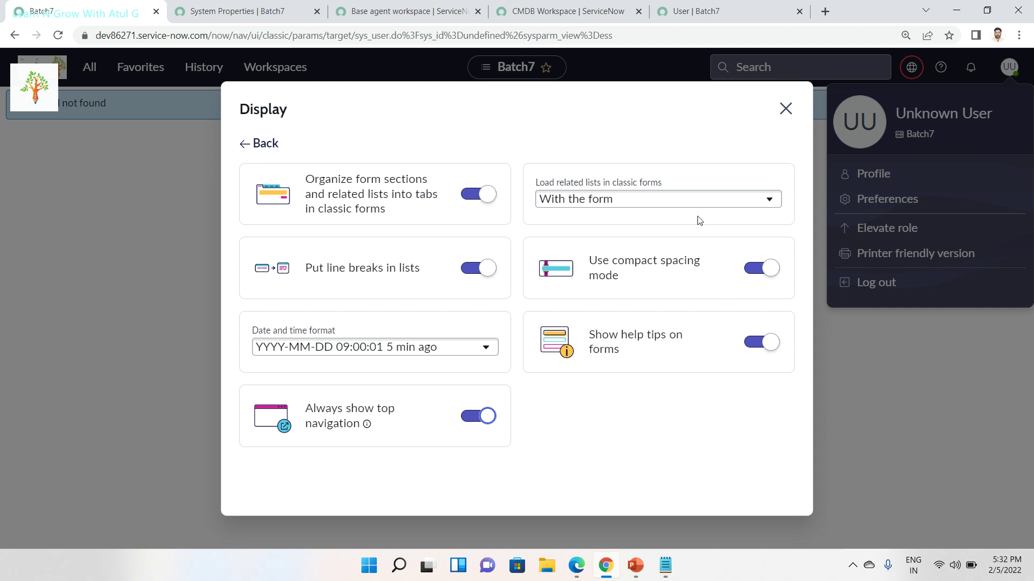
Step: Look over the Accessibility preferences and return to the preference categories
{"action": "left_click", "coordinate": [265, 144]}
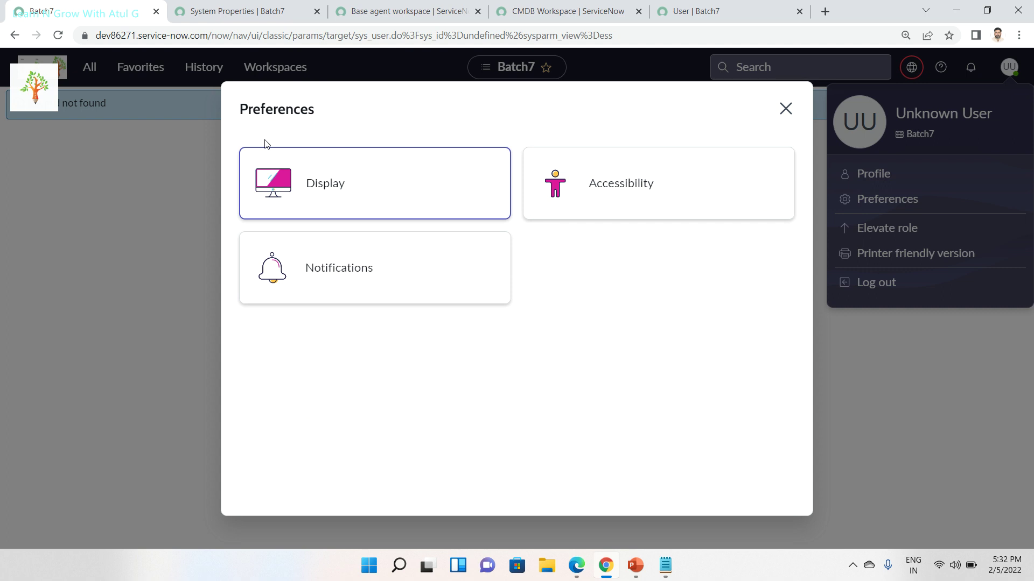
{"action": "left_click", "coordinate": [601, 212]}
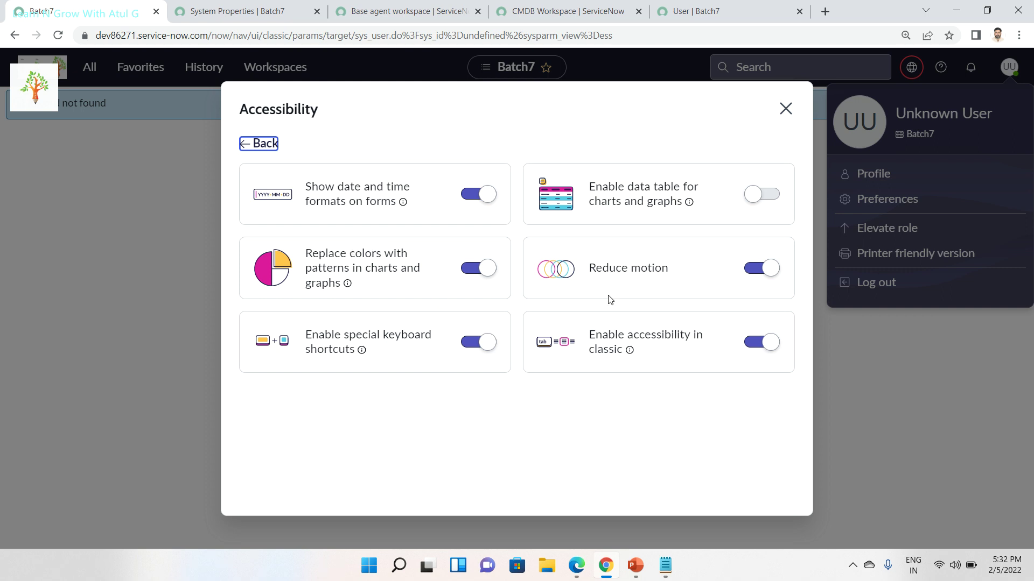
{"action": "left_click", "coordinate": [245, 144]}
Step: In Notification preferences, toggle Show banners and Show badge count off and back on, check Core UI, then close
{"action": "left_click", "coordinate": [318, 292]}
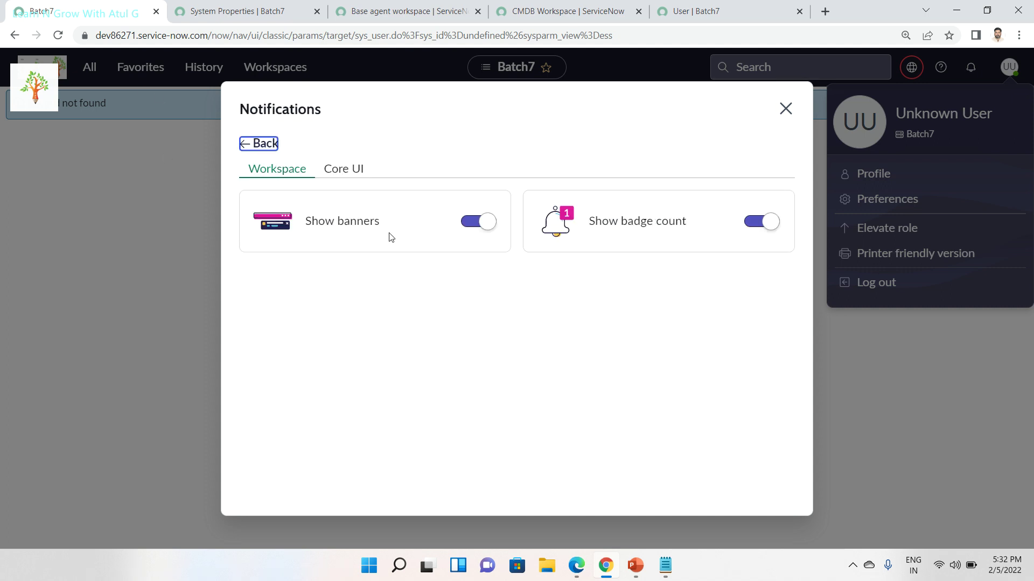
{"action": "left_click", "coordinate": [470, 222]}
{"action": "left_click", "coordinate": [347, 170]}
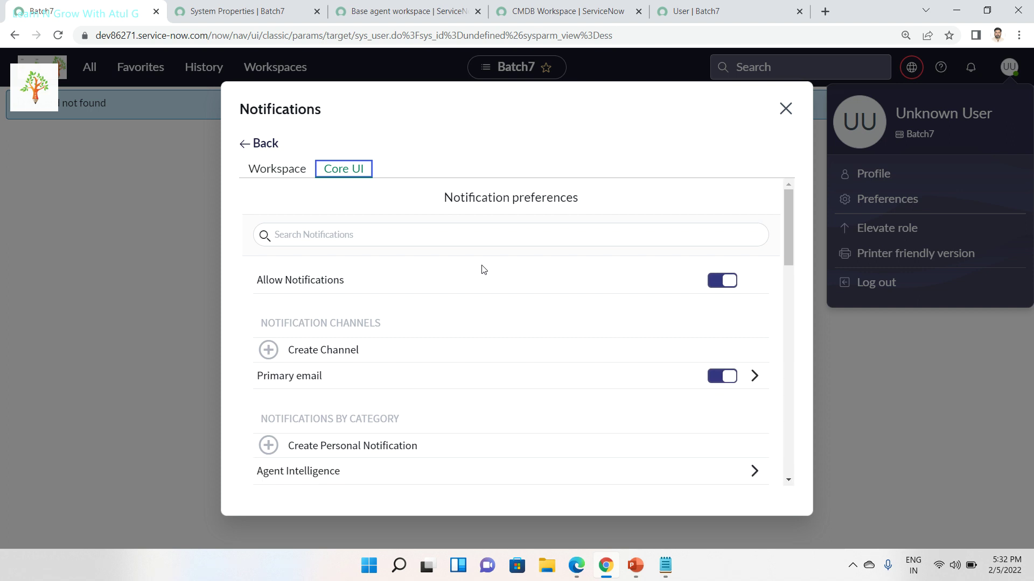
{"action": "scroll", "coordinate": [482, 269], "scroll_direction": "down", "scroll_amount": 5}
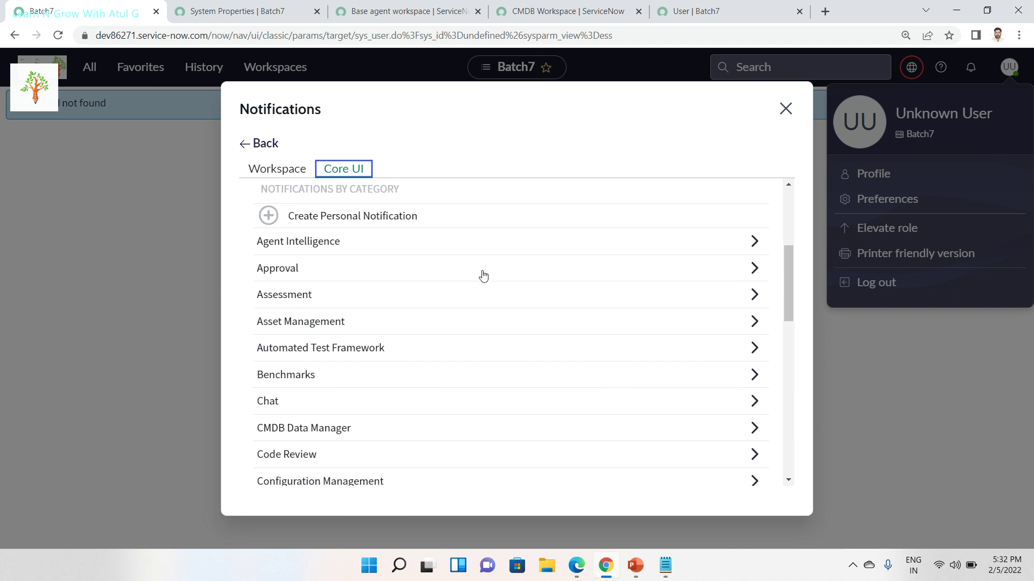
{"action": "left_click", "coordinate": [273, 167]}
{"action": "left_click", "coordinate": [482, 223]}
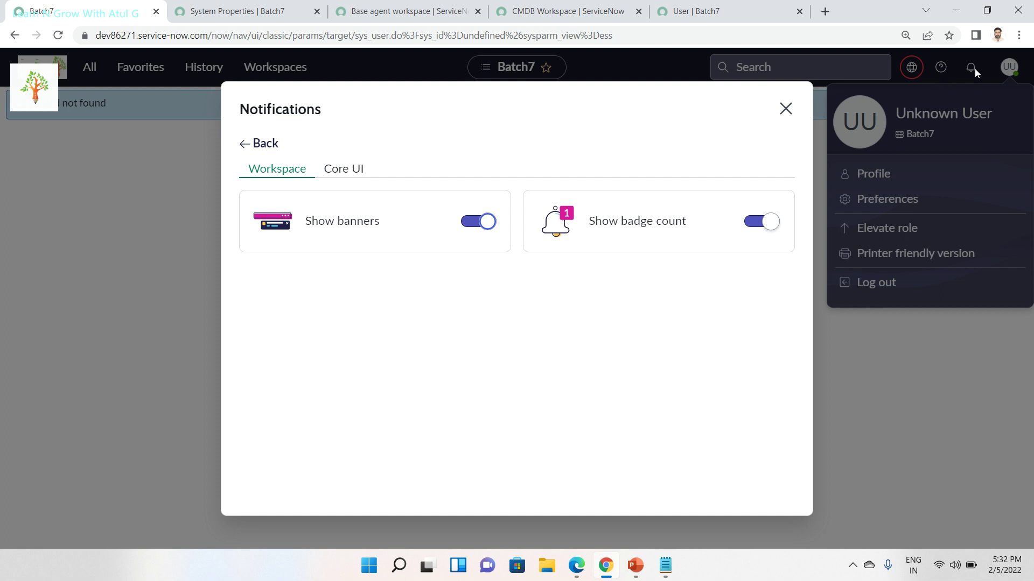
{"action": "left_click", "coordinate": [763, 224]}
{"action": "left_click", "coordinate": [771, 225]}
{"action": "left_click", "coordinate": [785, 109]}
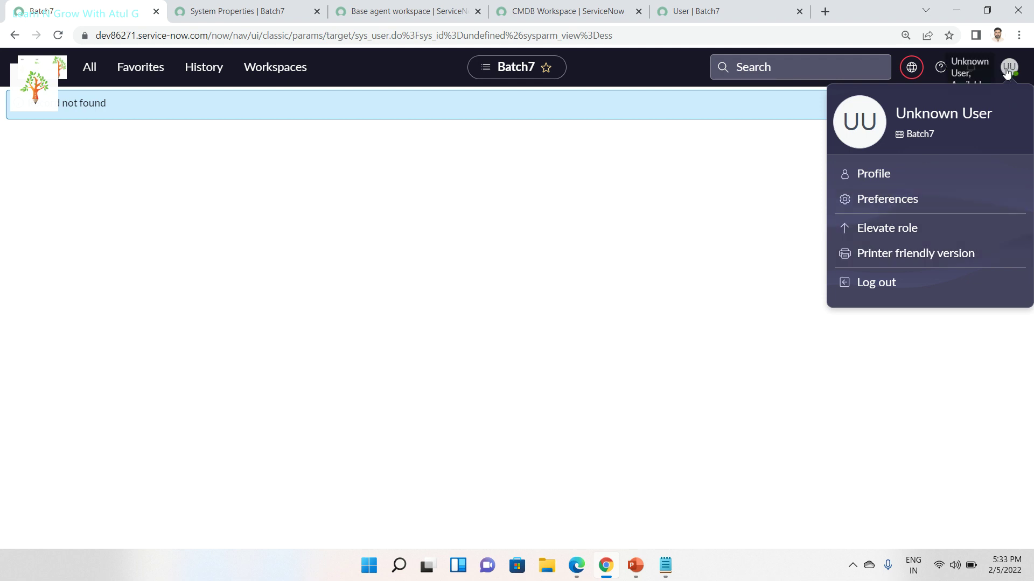
Step: Open Base agent workspace's new incidents drill-down, browse the CMDB Workspace home, then return to System Properties
{"action": "left_click", "coordinate": [396, 16]}
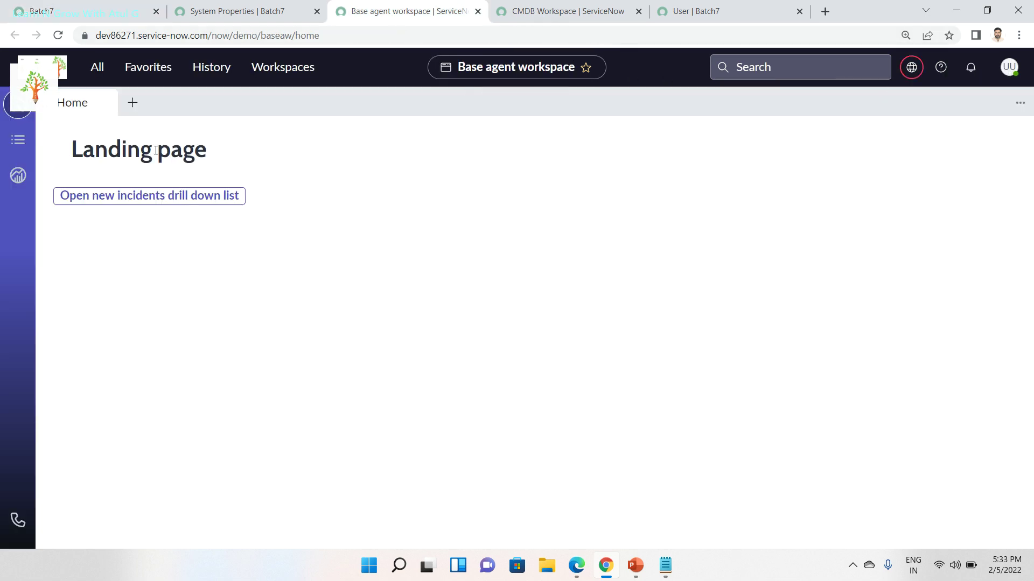
{"action": "left_click", "coordinate": [106, 207]}
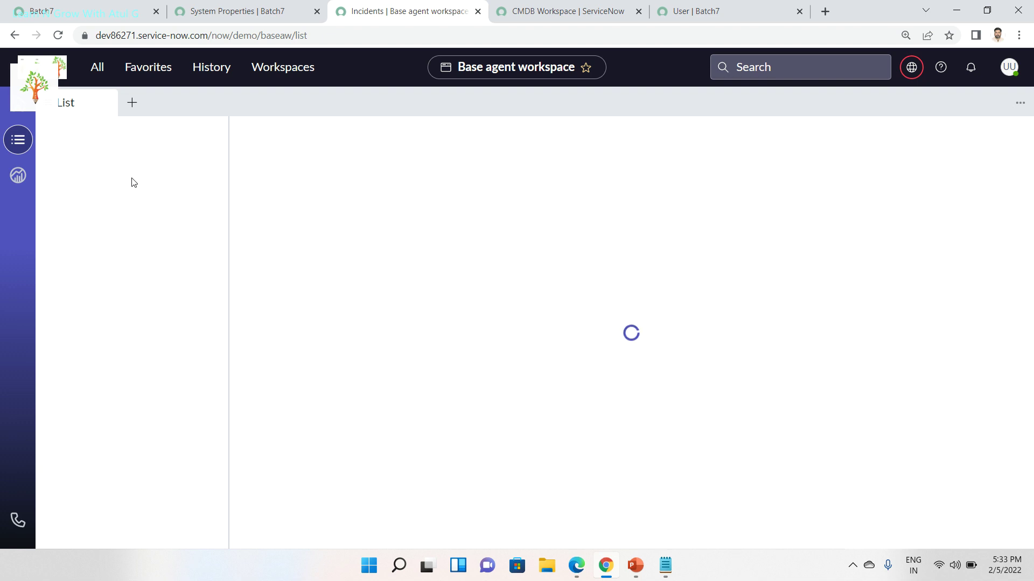
{"action": "left_click", "coordinate": [547, 11]}
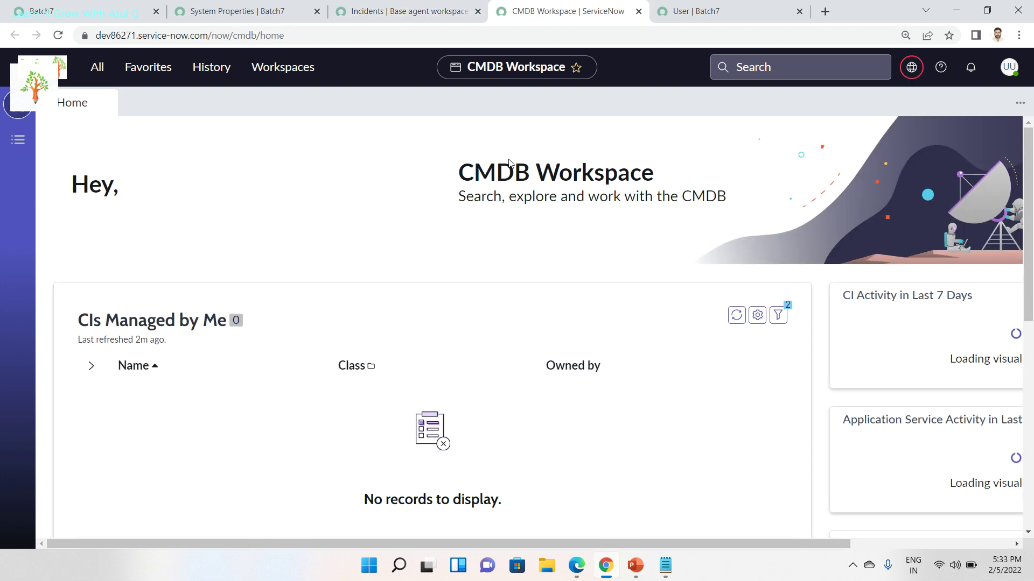
{"action": "scroll", "coordinate": [625, 226], "scroll_direction": "down", "scroll_amount": 3}
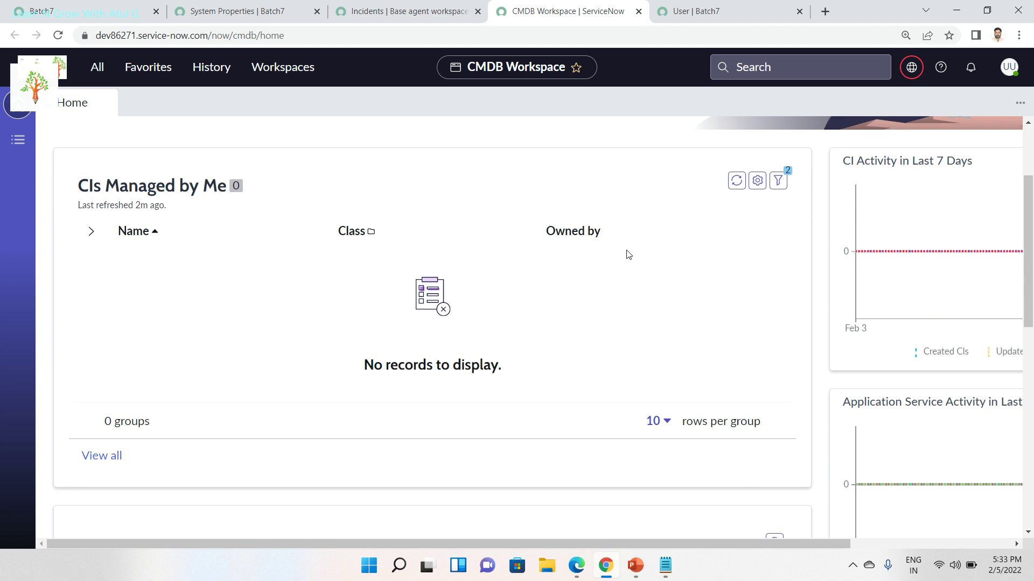
{"action": "scroll", "coordinate": [457, 504], "scroll_direction": "down", "scroll_amount": 3}
{"action": "left_click_drag", "start_coordinate": [397, 541], "coordinate": [708, 567]}
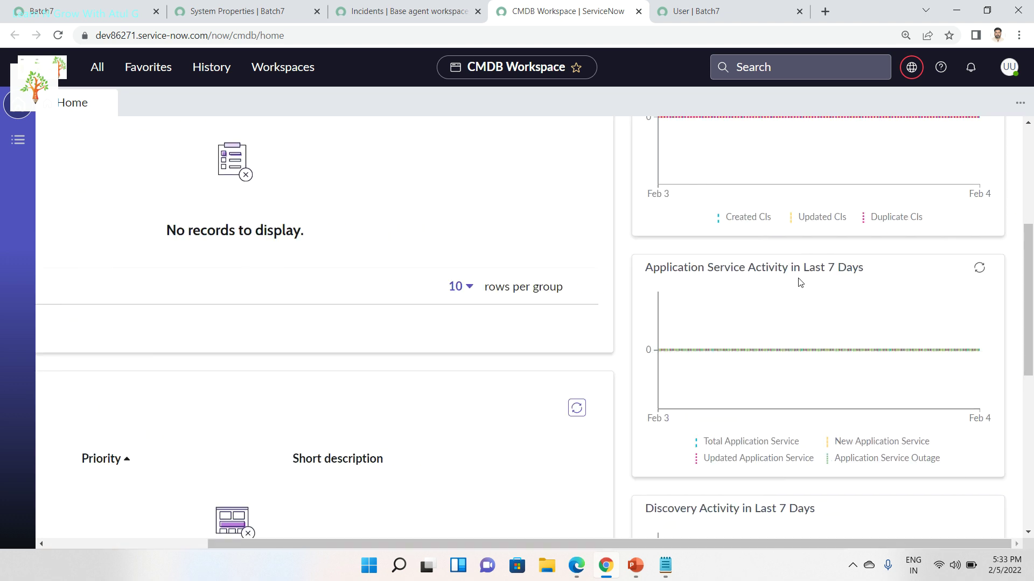
{"action": "scroll", "coordinate": [799, 283], "scroll_direction": "up", "scroll_amount": 4}
{"action": "scroll", "coordinate": [455, 455], "scroll_direction": "down", "scroll_amount": 6}
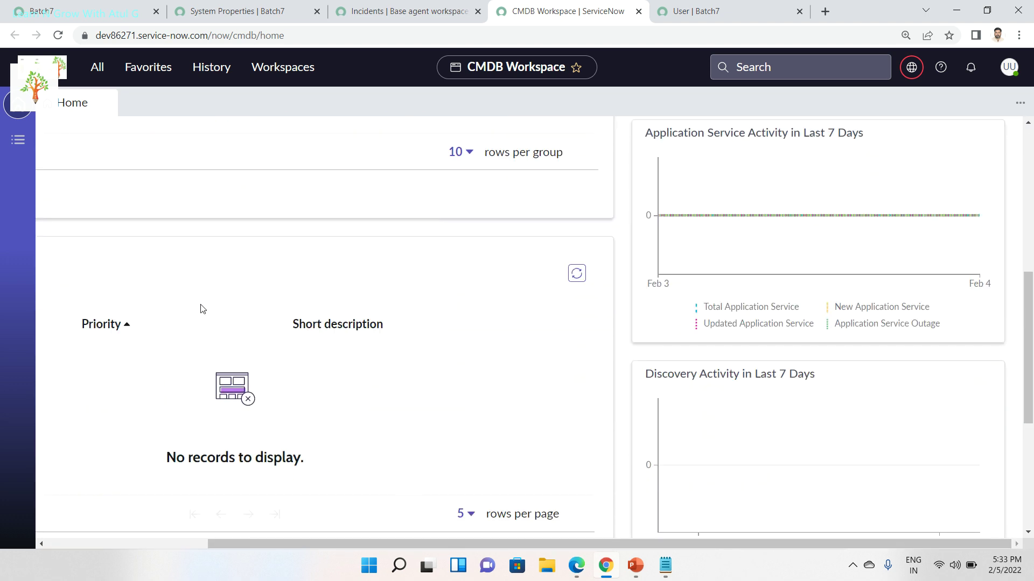
{"action": "left_click_drag", "start_coordinate": [425, 547], "coordinate": [259, 541]}
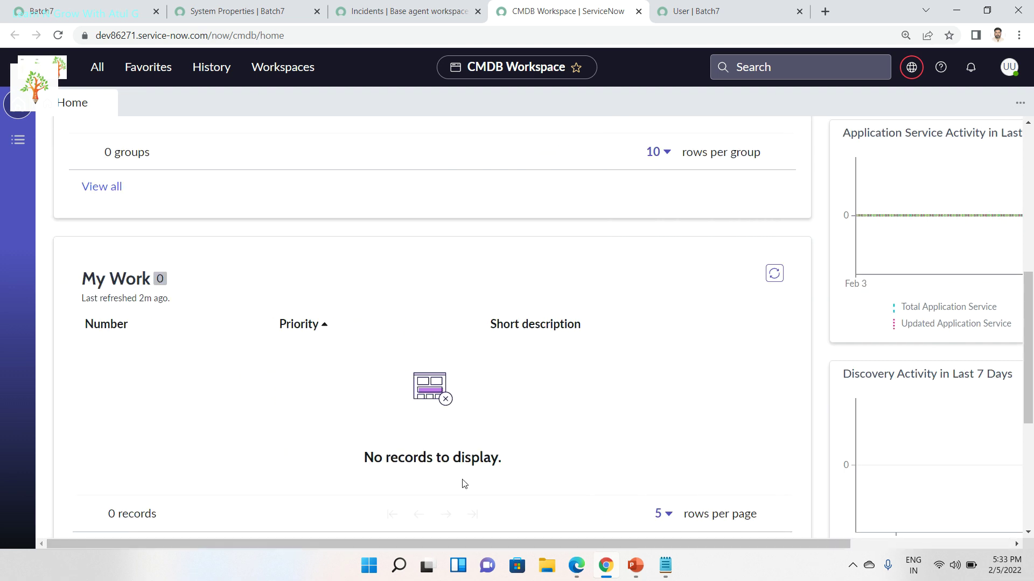
{"action": "left_click", "coordinate": [407, 11]}
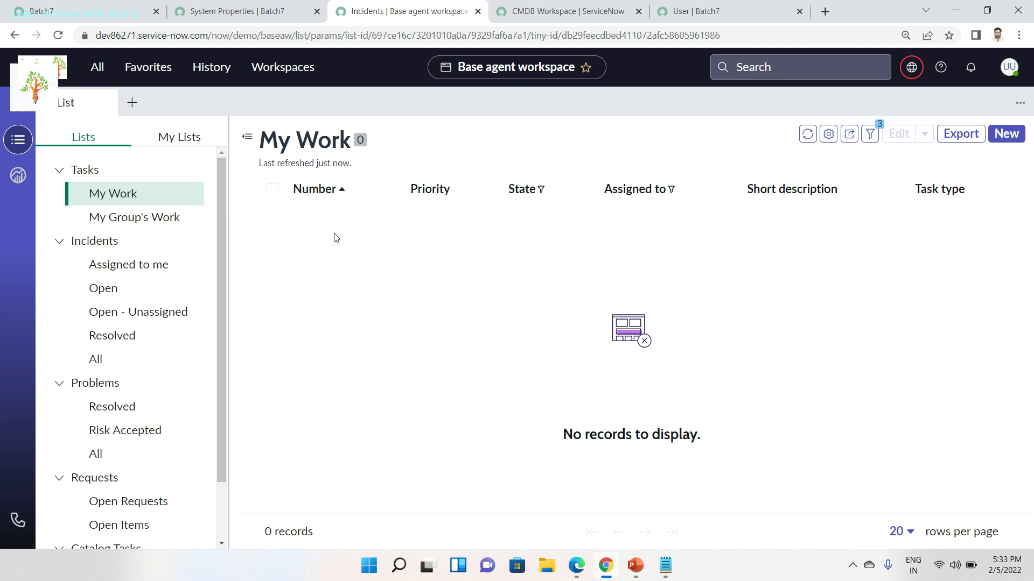
{"action": "left_click", "coordinate": [207, 15]}
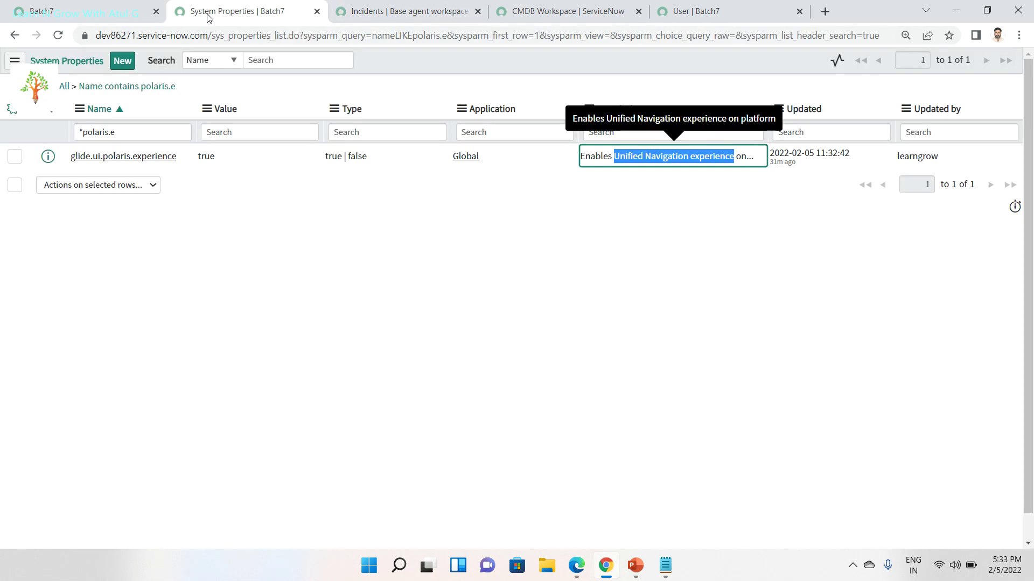
Step: Filter the navigator for 'incident' and open Incident > Open in the Batch7 tab
{"action": "left_click", "coordinate": [119, 13]}
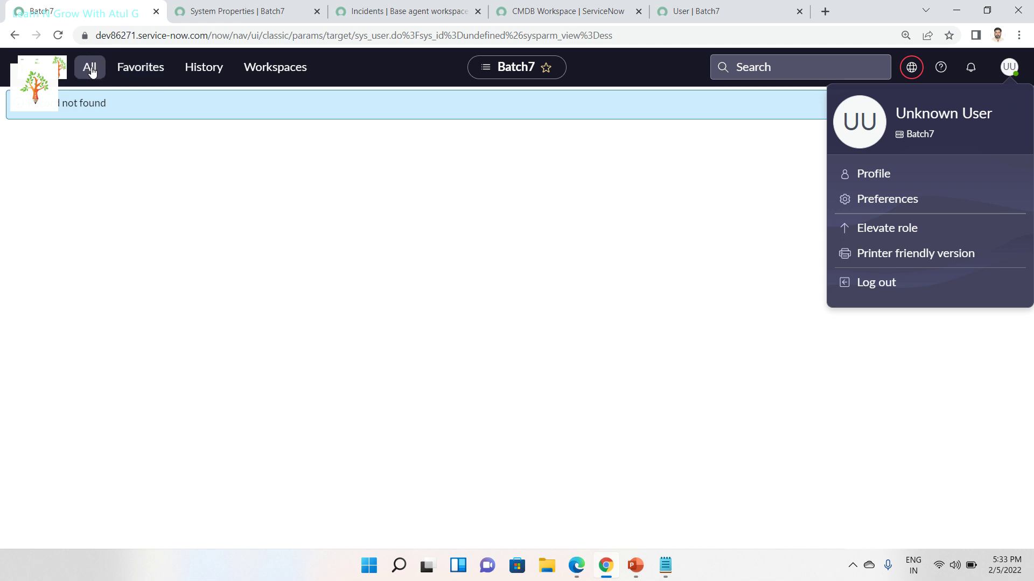
{"action": "left_click", "coordinate": [90, 67]}
{"action": "left_click", "coordinate": [109, 111]}
{"action": "type", "text": "incide"}
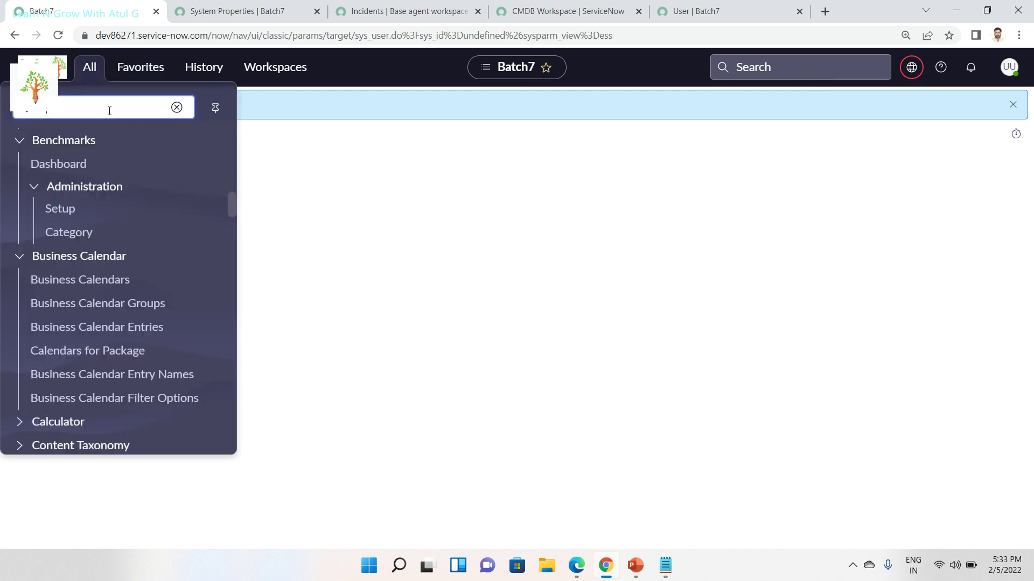
{"action": "type", "text": "nt"}
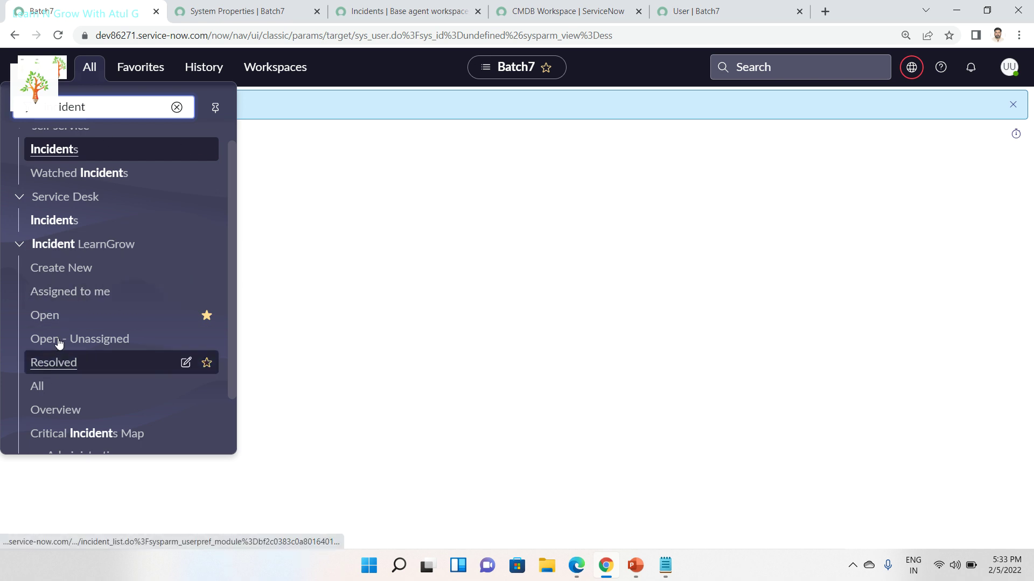
{"action": "left_click", "coordinate": [58, 318]}
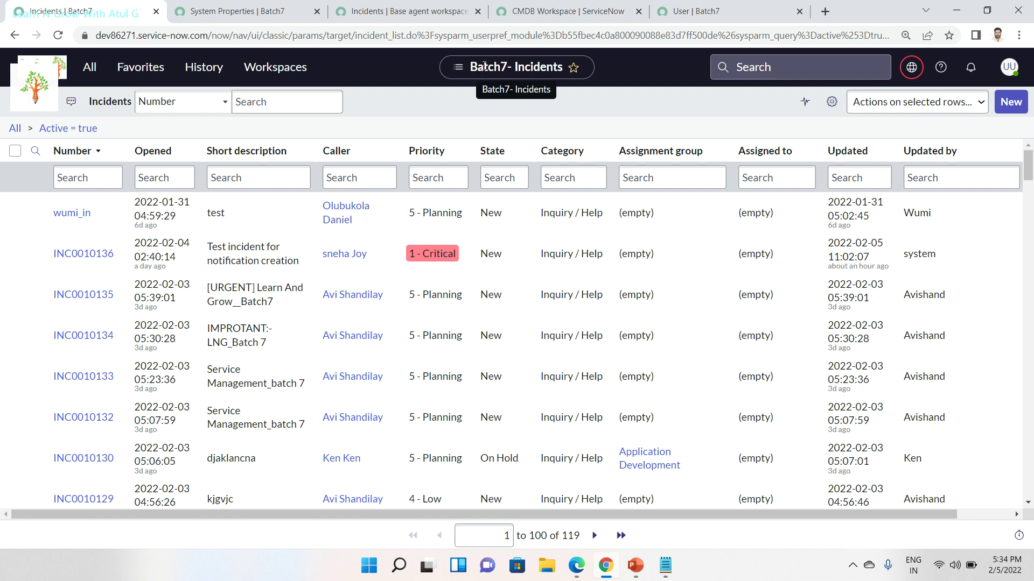
{"action": "left_click_drag", "start_coordinate": [471, 66], "coordinate": [518, 67]}
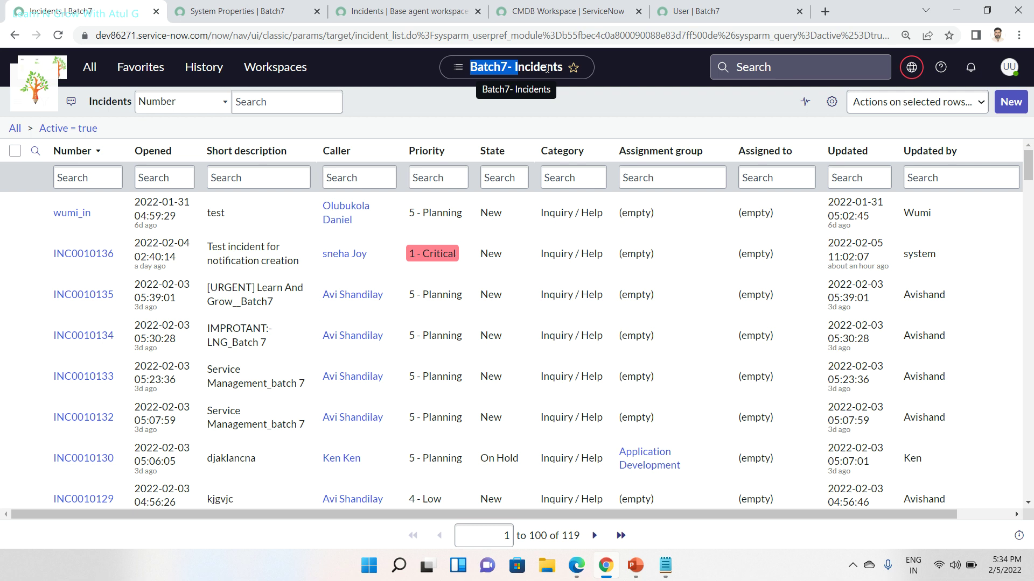
Step: Check the application scope, then bring up the Incidents list's Filters submenu with Active checked
{"action": "left_click", "coordinate": [791, 67]}
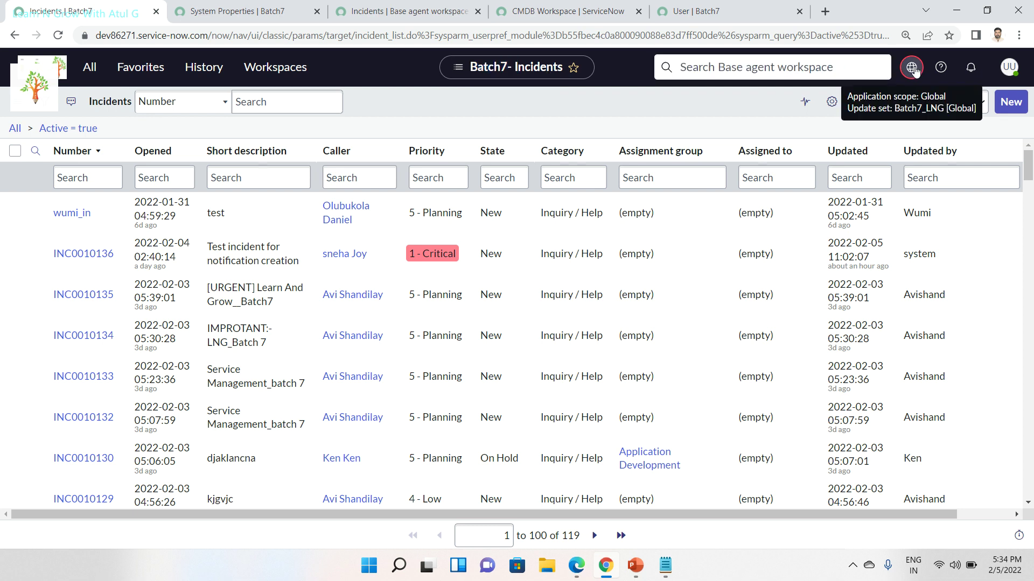
{"action": "left_click", "coordinate": [913, 70]}
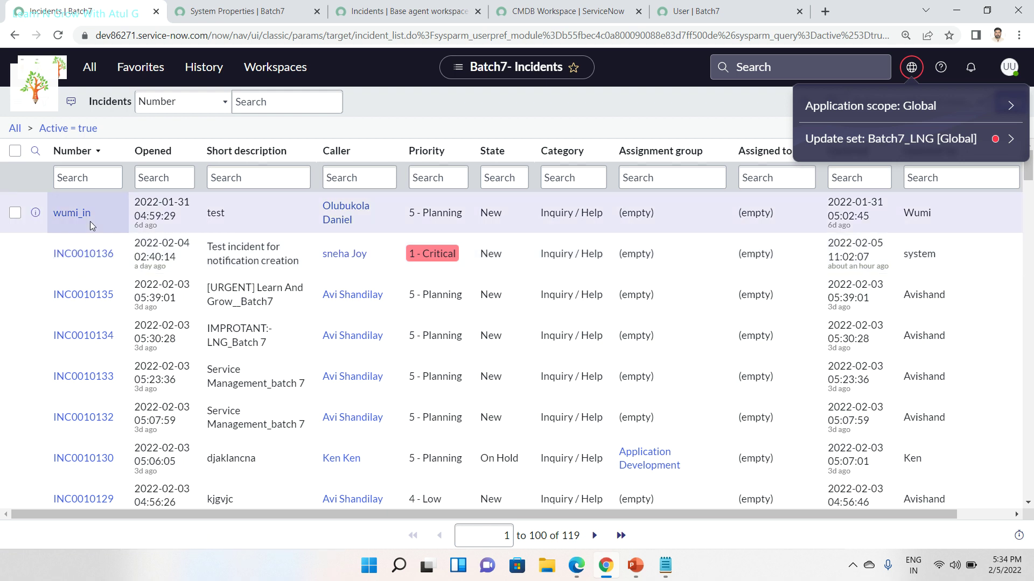
{"action": "scroll", "coordinate": [327, 233], "scroll_direction": "down", "scroll_amount": 12}
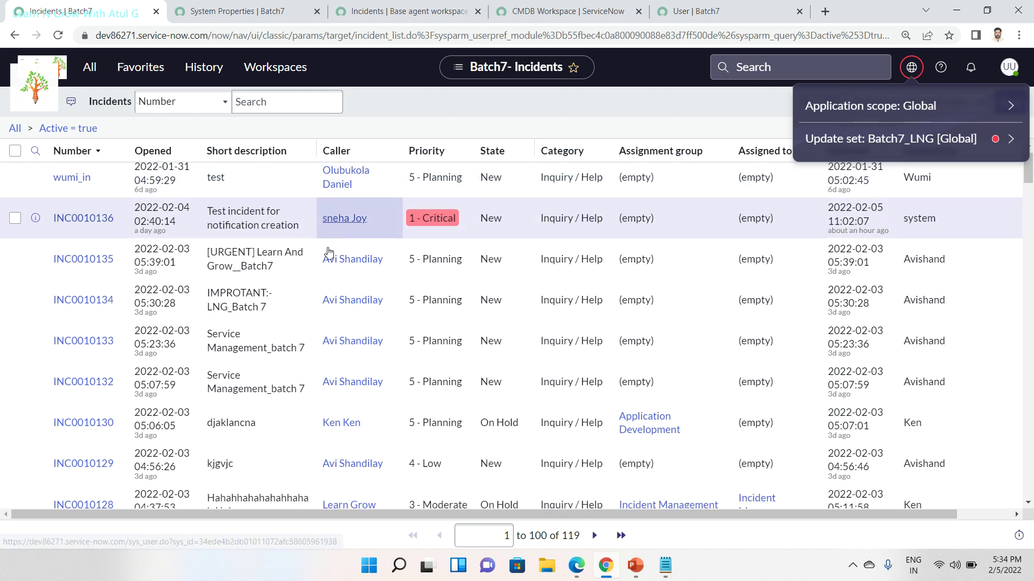
{"action": "scroll", "coordinate": [386, 265], "scroll_direction": "down", "scroll_amount": 5}
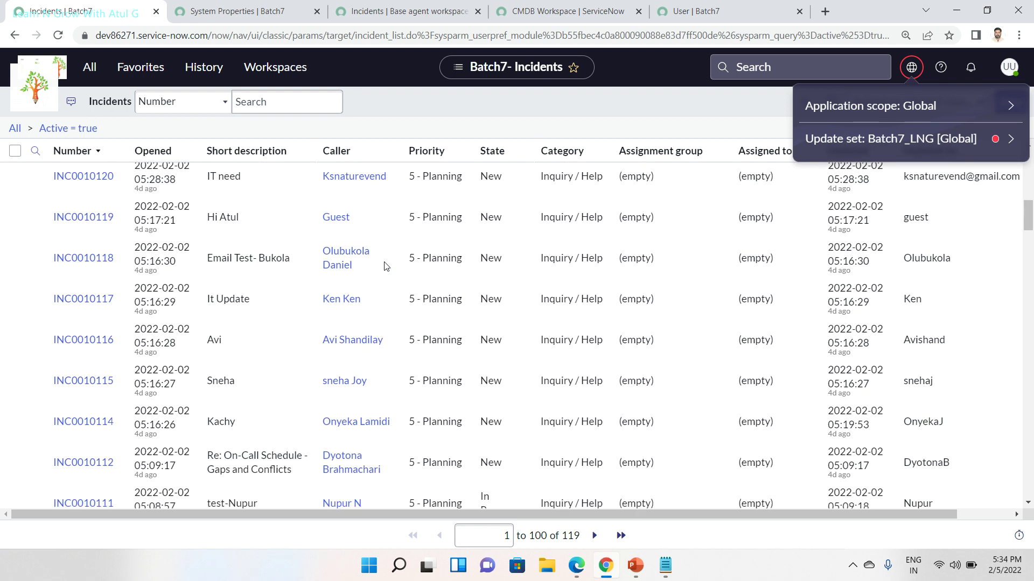
{"action": "left_click", "coordinate": [554, 100]}
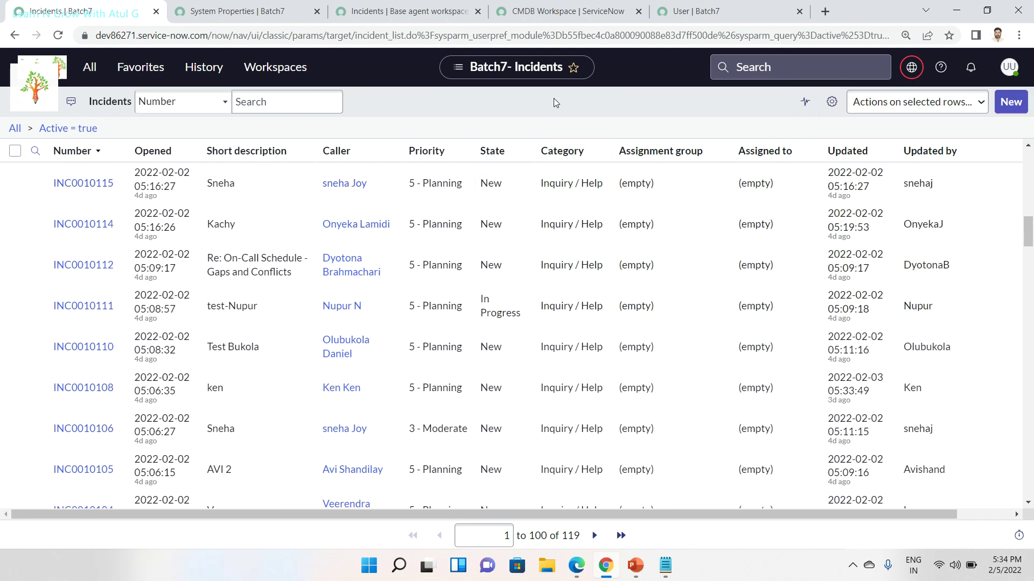
{"action": "left_click", "coordinate": [19, 106]}
{"action": "mouse_move", "coordinate": [78, 128]}
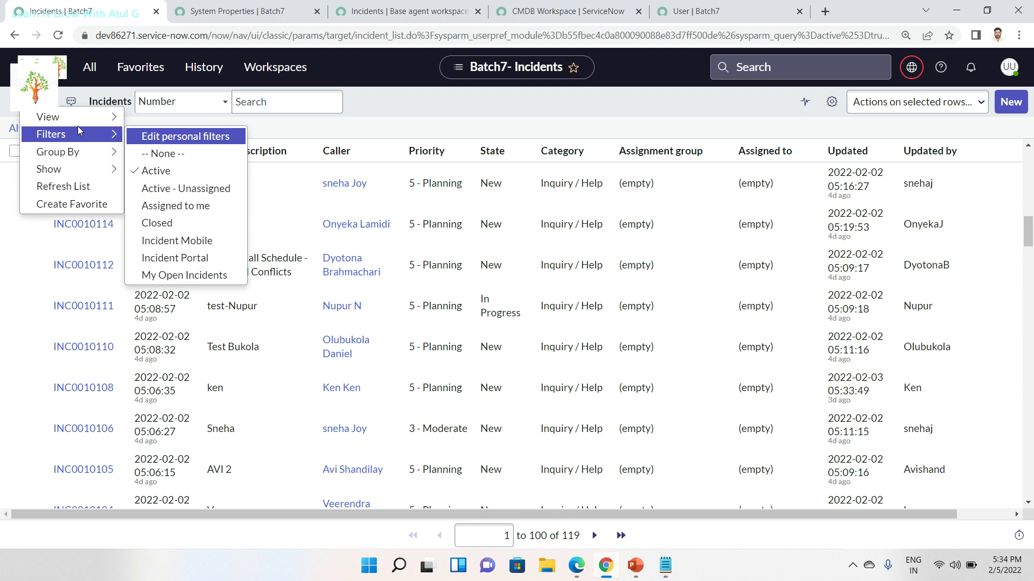
{"action": "left_click", "coordinate": [467, 95]}
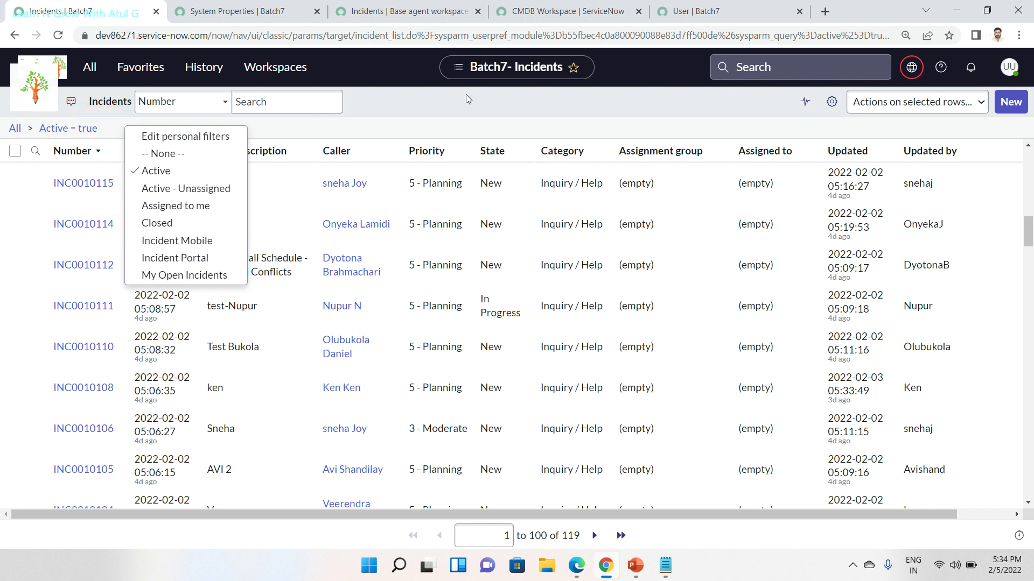
{"action": "right_click", "coordinate": [466, 95]}
{"action": "mouse_move", "coordinate": [547, 158]}
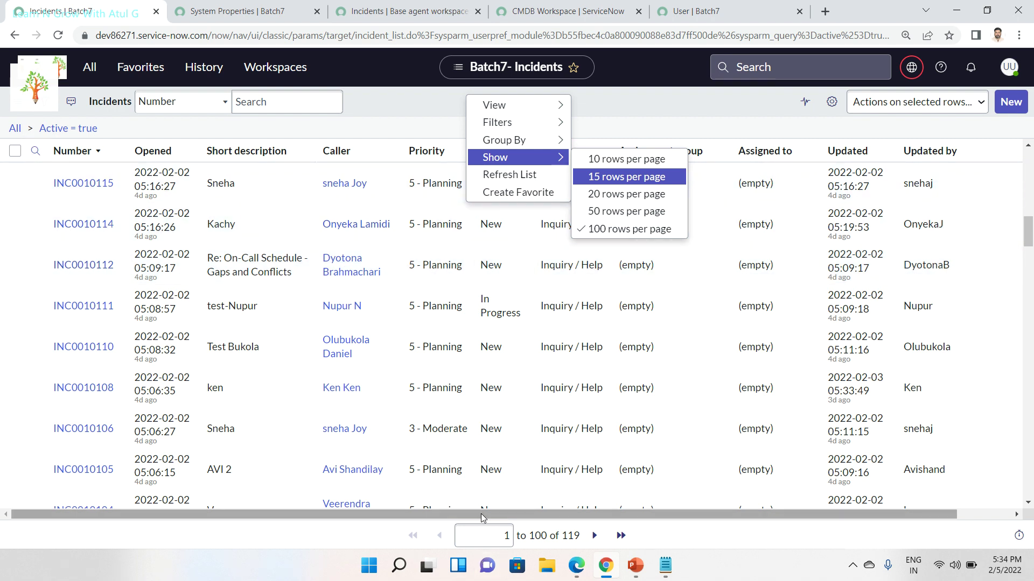
{"action": "left_click_drag", "start_coordinate": [484, 514], "coordinate": [538, 514]}
{"action": "left_click", "coordinate": [971, 172]}
{"action": "left_click", "coordinate": [947, 102]}
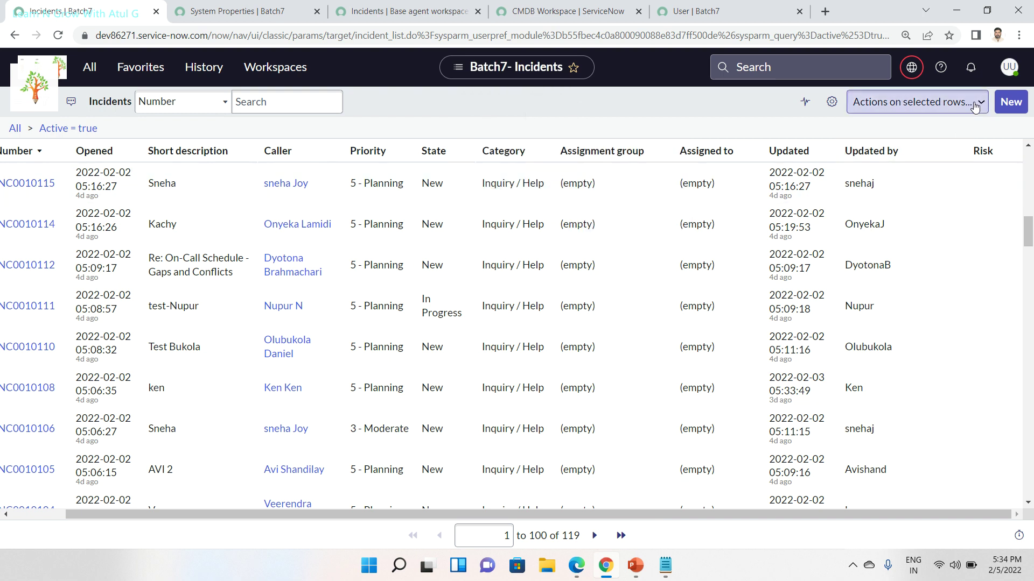
{"action": "scroll", "coordinate": [898, 158], "scroll_direction": "down", "scroll_amount": 3}
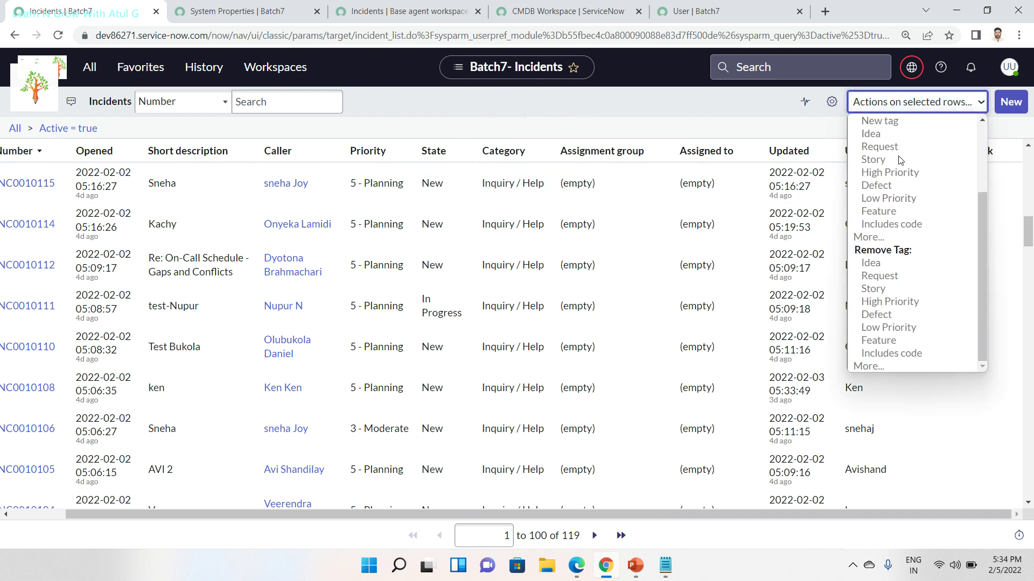
{"action": "scroll", "coordinate": [274, 371], "scroll_direction": "down", "scroll_amount": 5}
{"action": "scroll", "coordinate": [273, 371], "scroll_direction": "down", "scroll_amount": 20}
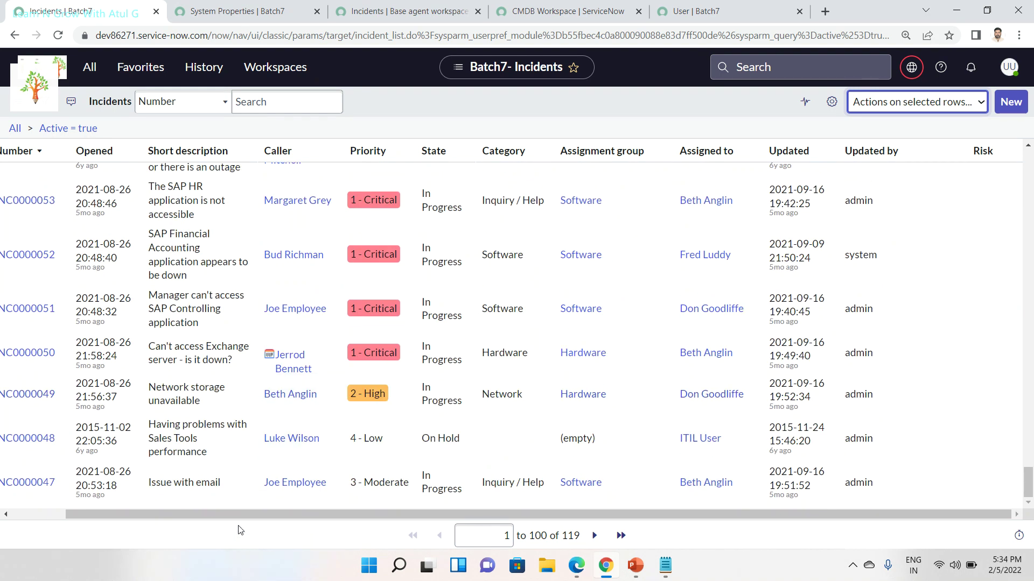
{"action": "left_click", "coordinate": [27, 512]}
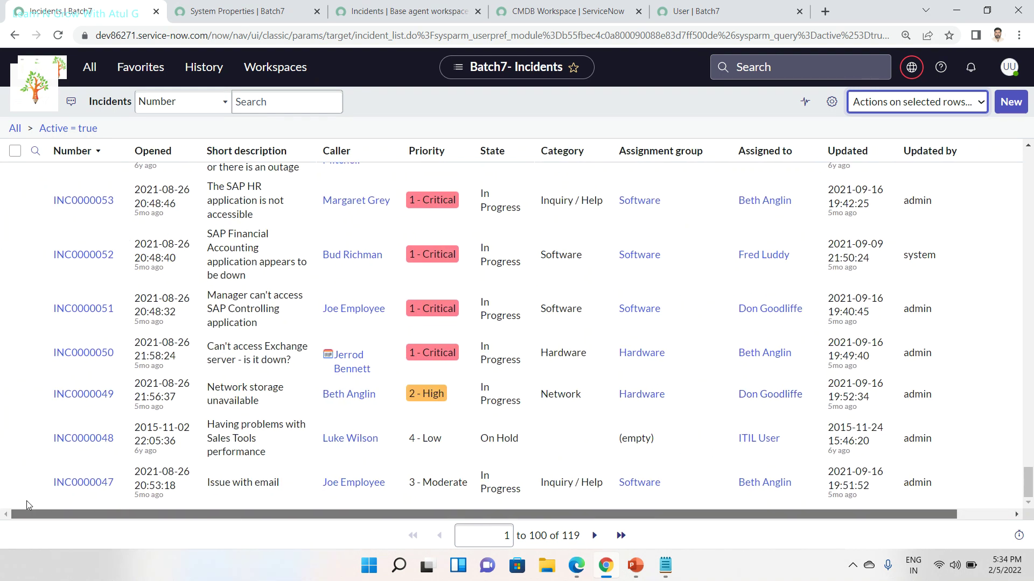
{"action": "left_click", "coordinate": [832, 102]}
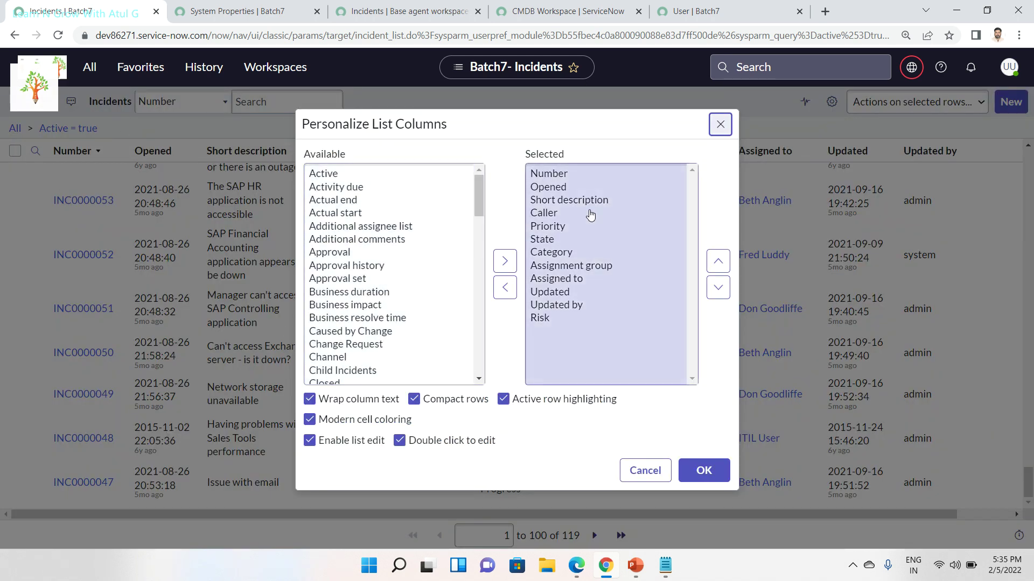
{"action": "left_click", "coordinate": [650, 470]}
{"action": "mouse_move", "coordinate": [644, 563]}
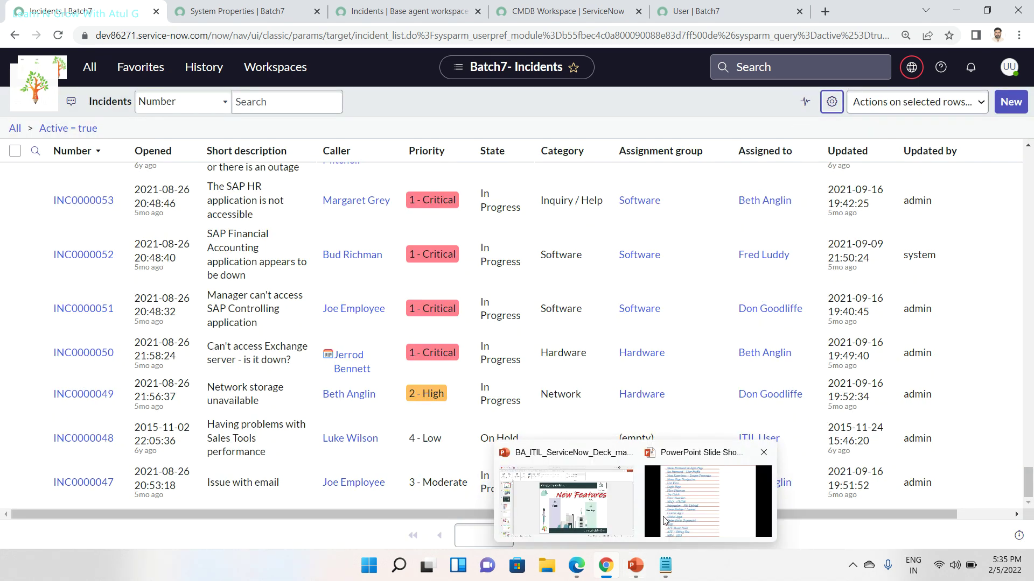
{"action": "left_click", "coordinate": [707, 500]}
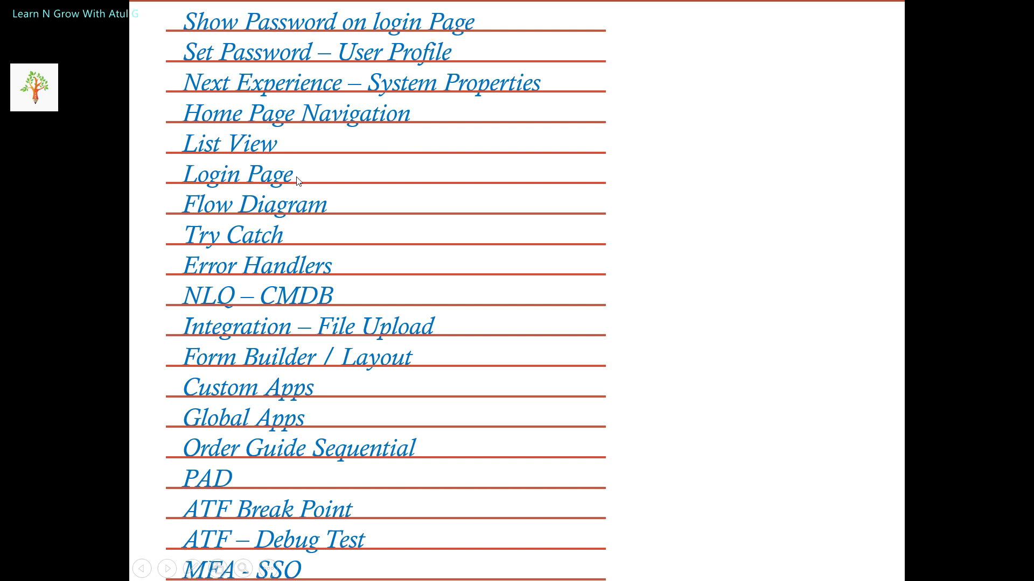
{"action": "key", "text": "alt+Tab"}
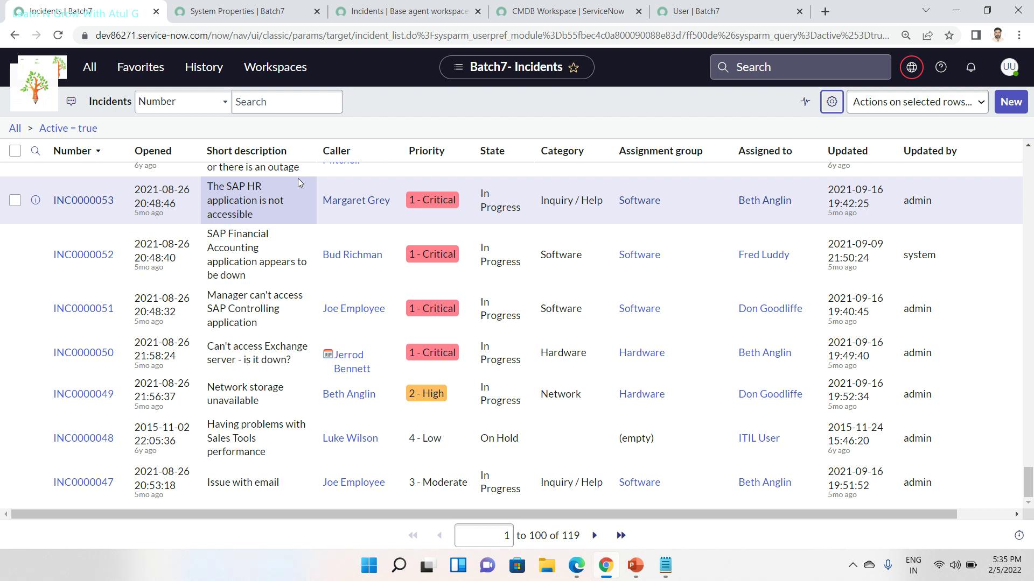
Step: Set the glide.ui.polaris.experience system property value to false and save it
{"action": "left_click", "coordinate": [256, 13]}
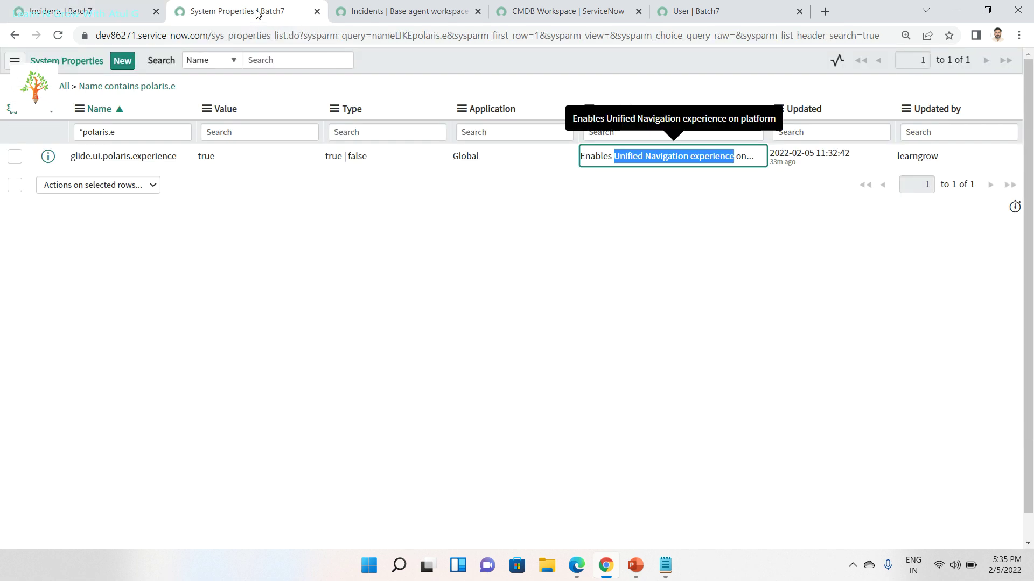
{"action": "left_click", "coordinate": [243, 162]}
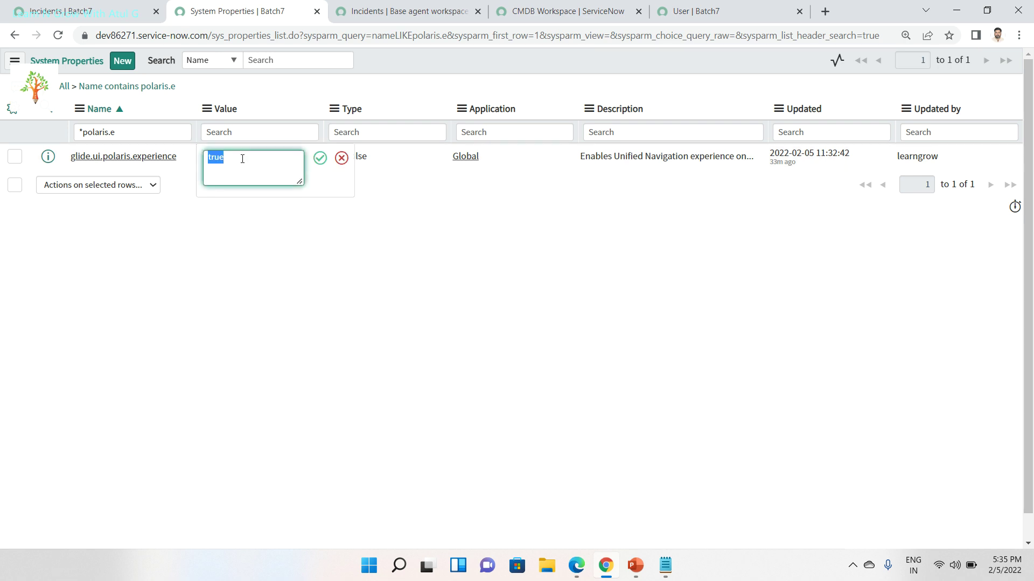
{"action": "type", "text": "false"}
{"action": "left_click", "coordinate": [320, 158]}
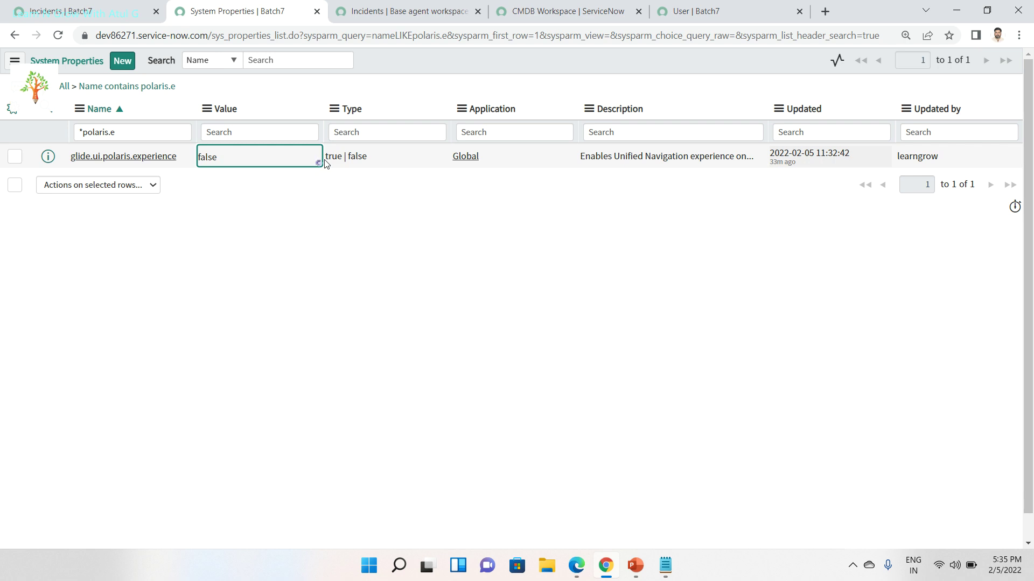
Step: Log out of the instance from the user menu and log back in
{"action": "key", "text": "ctrl+shift+Tab"}
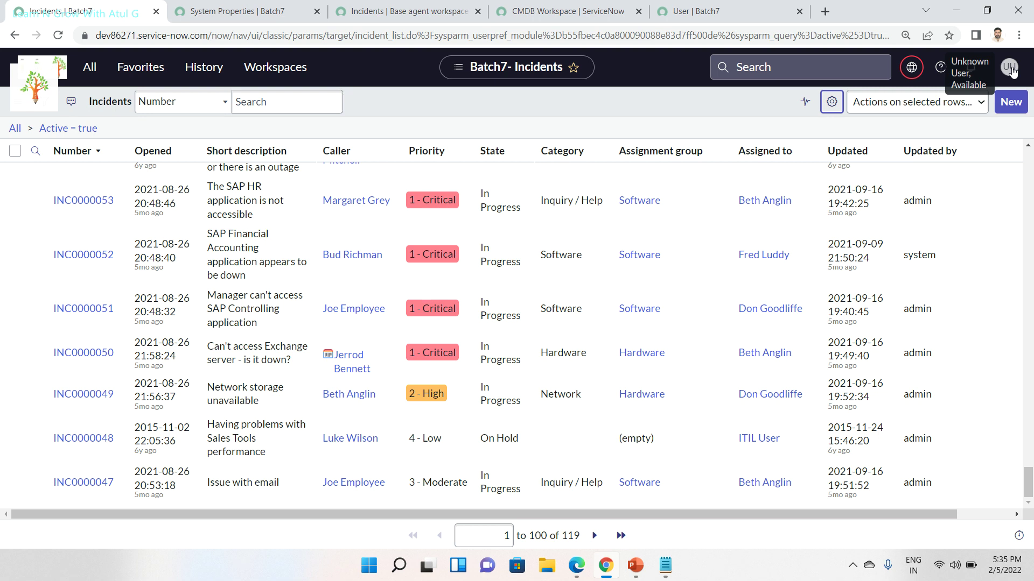
{"action": "left_click", "coordinate": [1009, 66]}
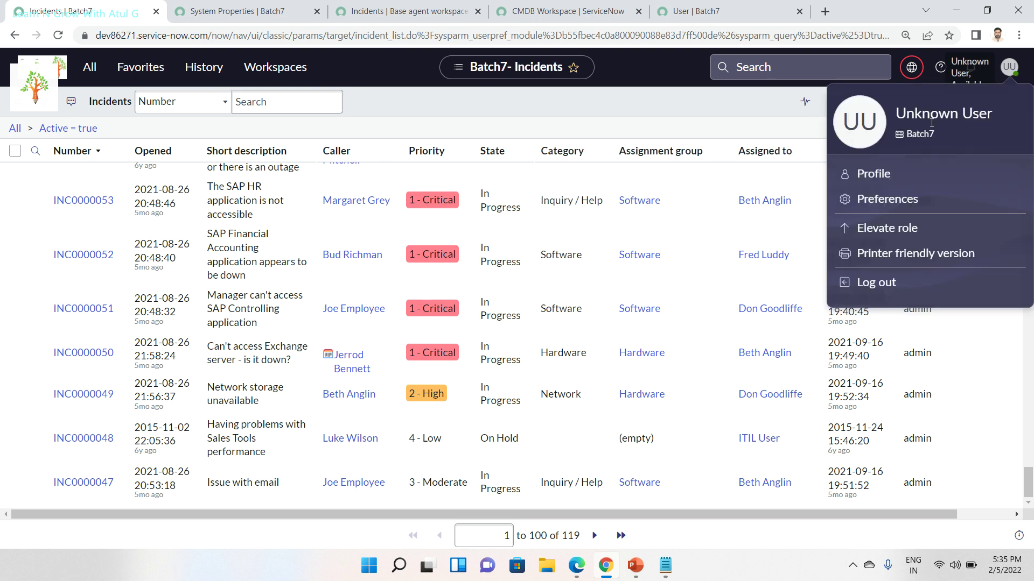
{"action": "left_click", "coordinate": [884, 288]}
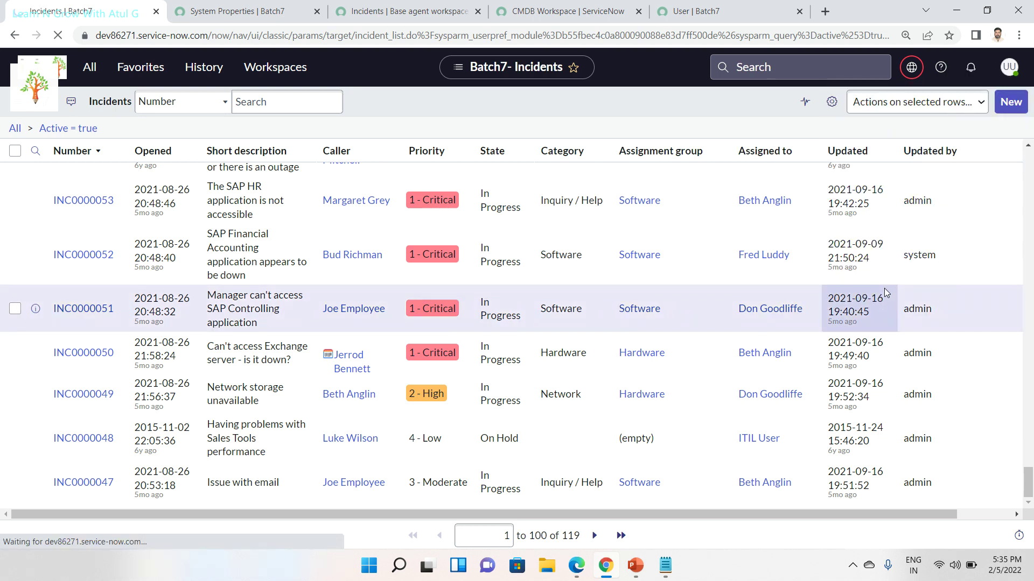
{"action": "mouse_move", "coordinate": [607, 568]}
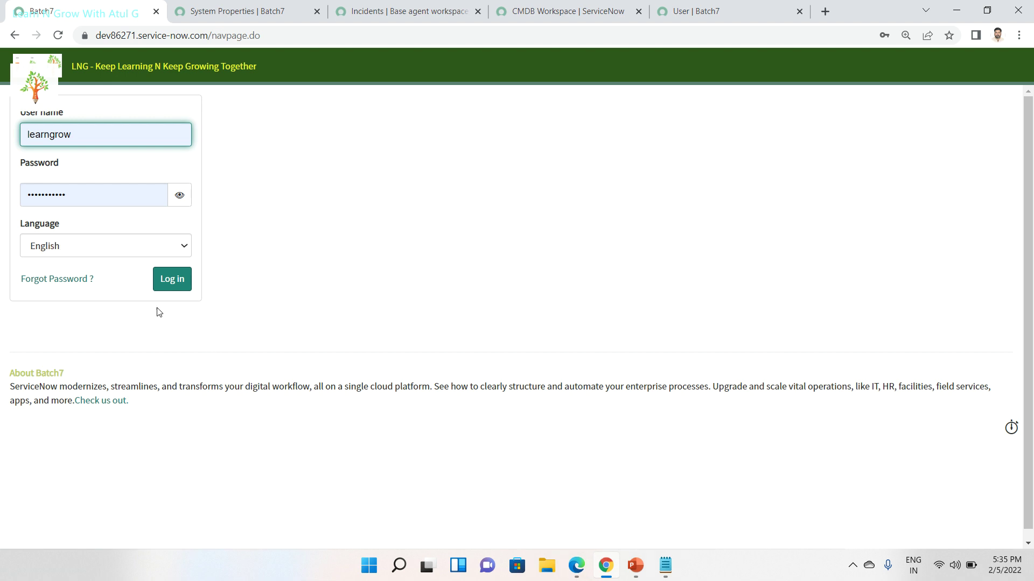
{"action": "left_click", "coordinate": [168, 284]}
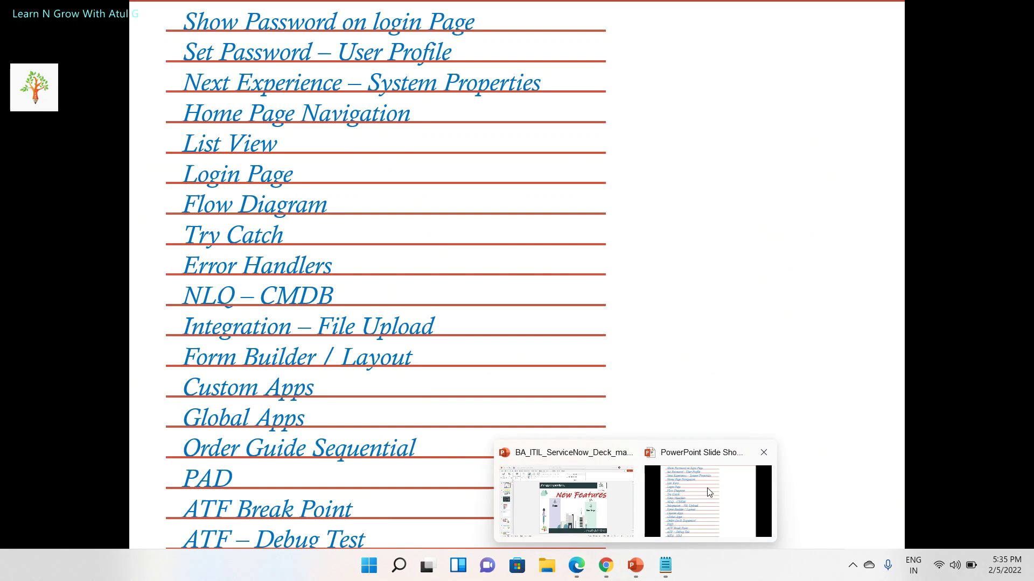
Step: Show the PowerPoint New Features slide, then Alt+Tab back to the ServiceNow browser window
{"action": "left_click", "coordinate": [706, 500]}
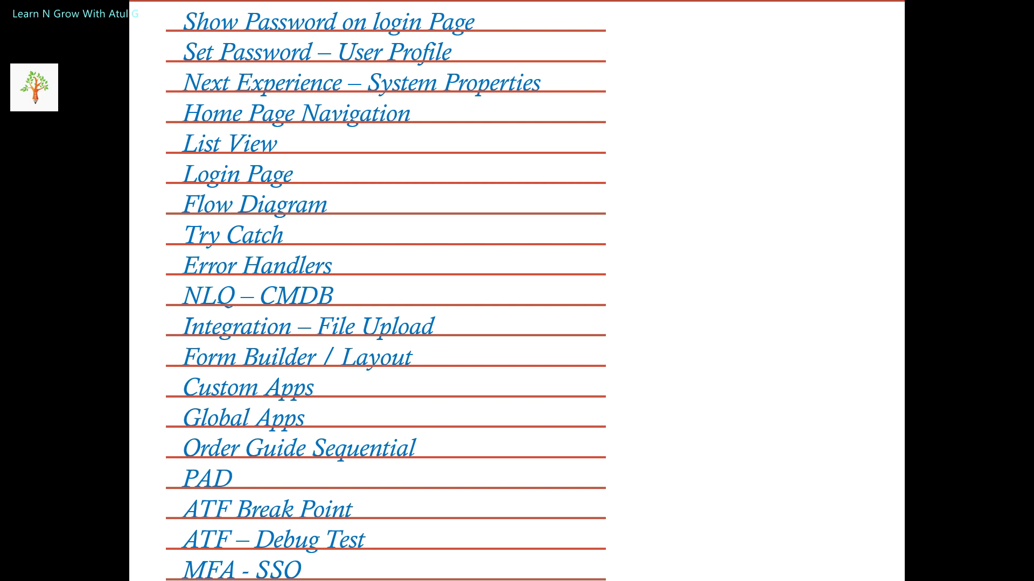
{"action": "key", "text": "alt+Tab"}
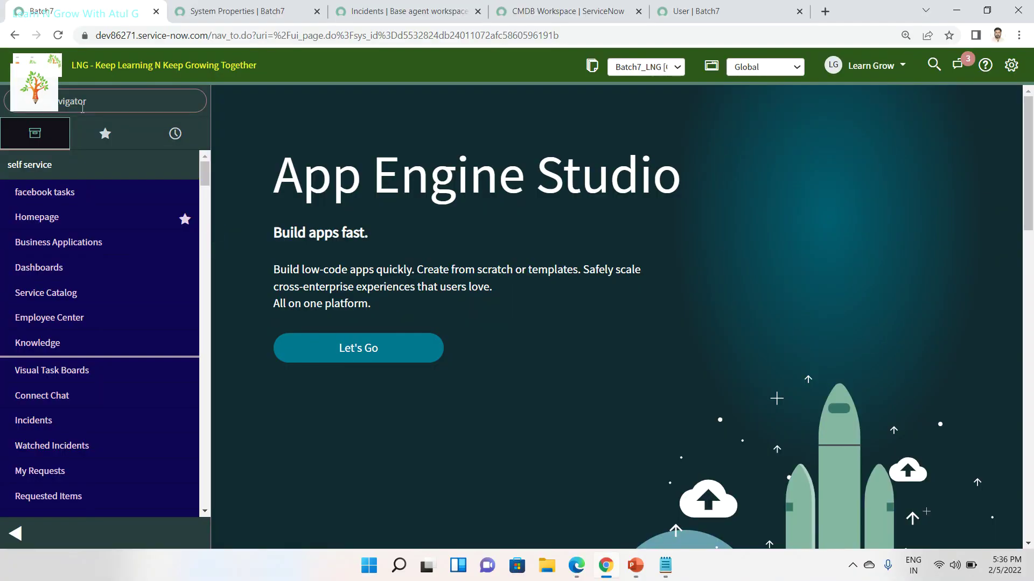
Step: Filter the navigator for 'flow' and open Flow Designer in its own tab
{"action": "left_click", "coordinate": [82, 107]}
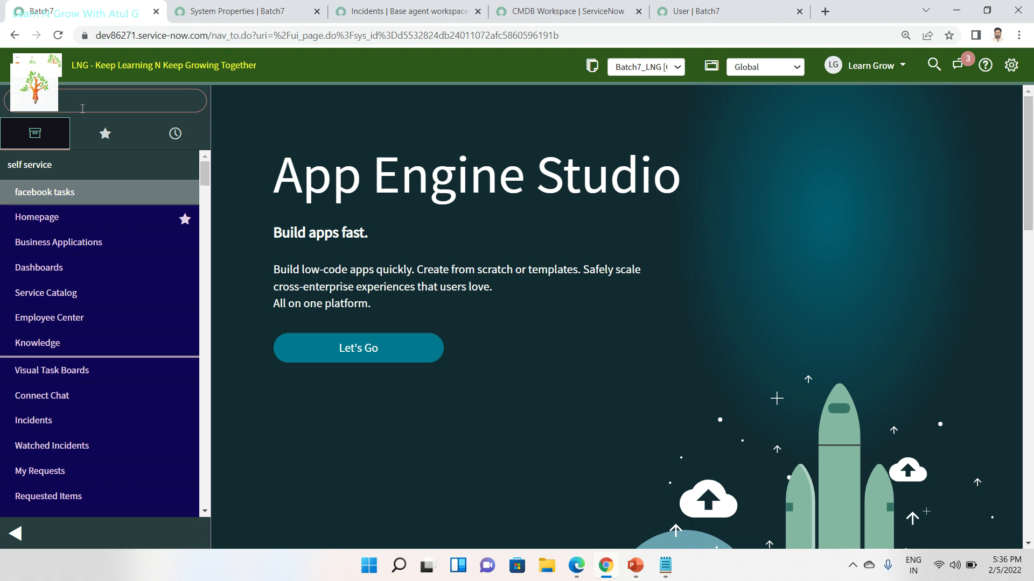
{"action": "type", "text": "workflow"}
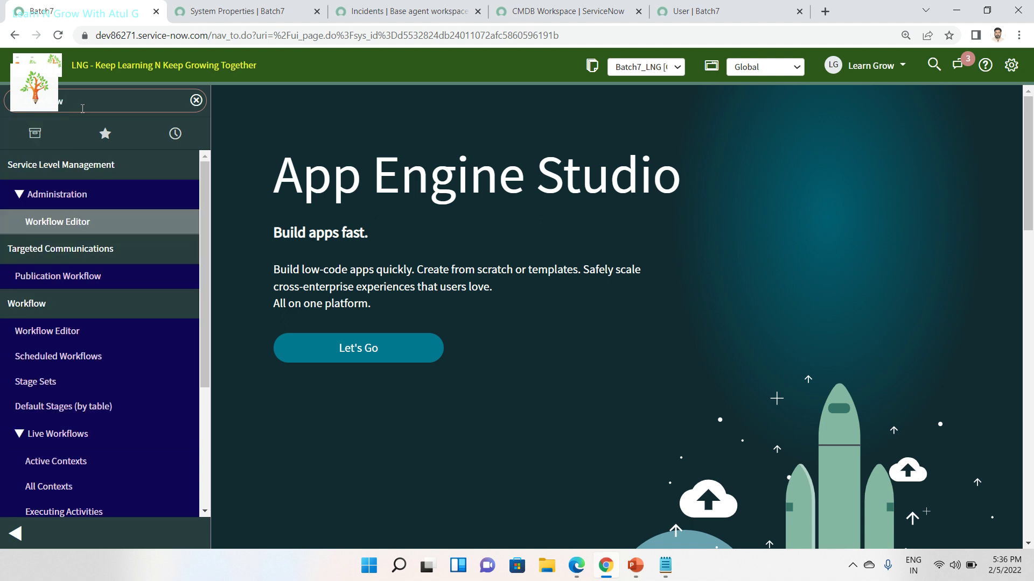
{"action": "key", "text": "ctrl+a"}
{"action": "type", "text": "flow"}
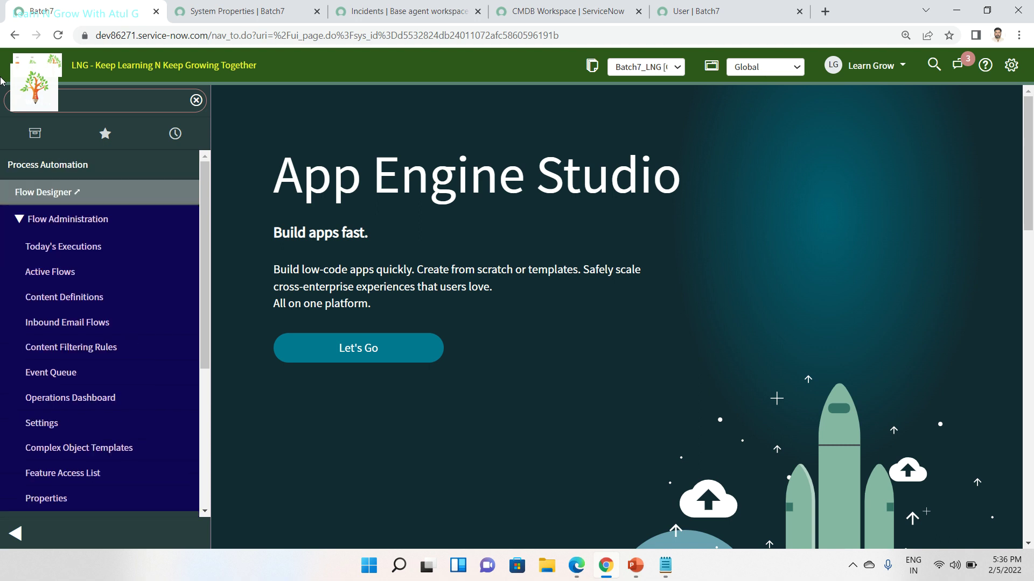
{"action": "left_click", "coordinate": [52, 198]}
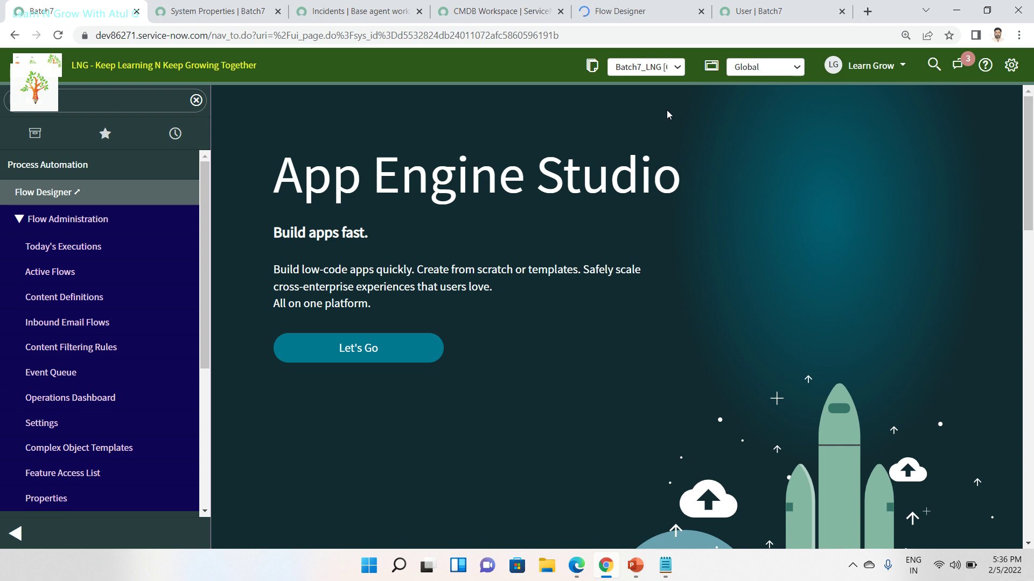
{"action": "left_click", "coordinate": [630, 13]}
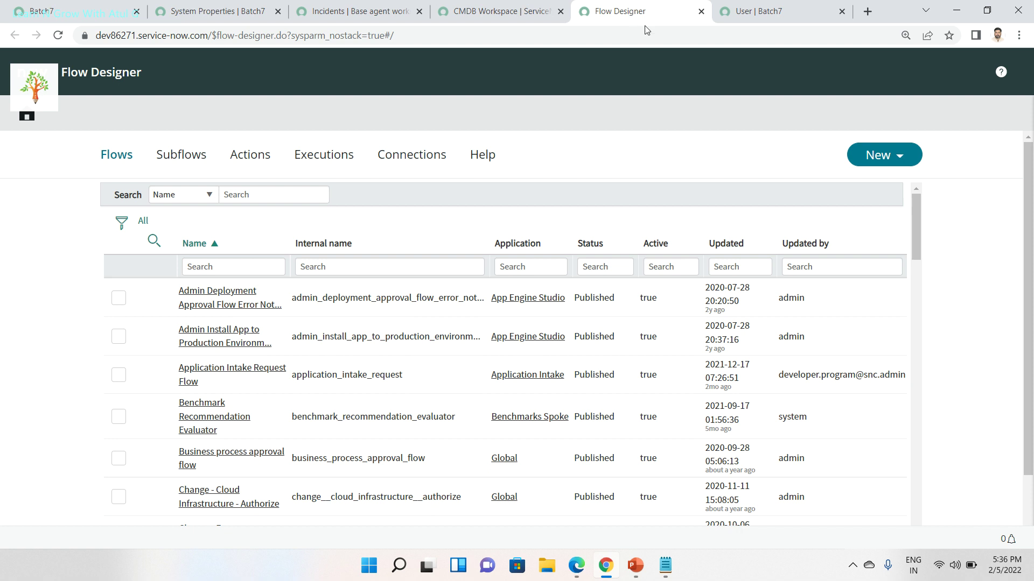
Step: Open the Business process approval flow and show it in diagram view
{"action": "left_click", "coordinate": [221, 454]}
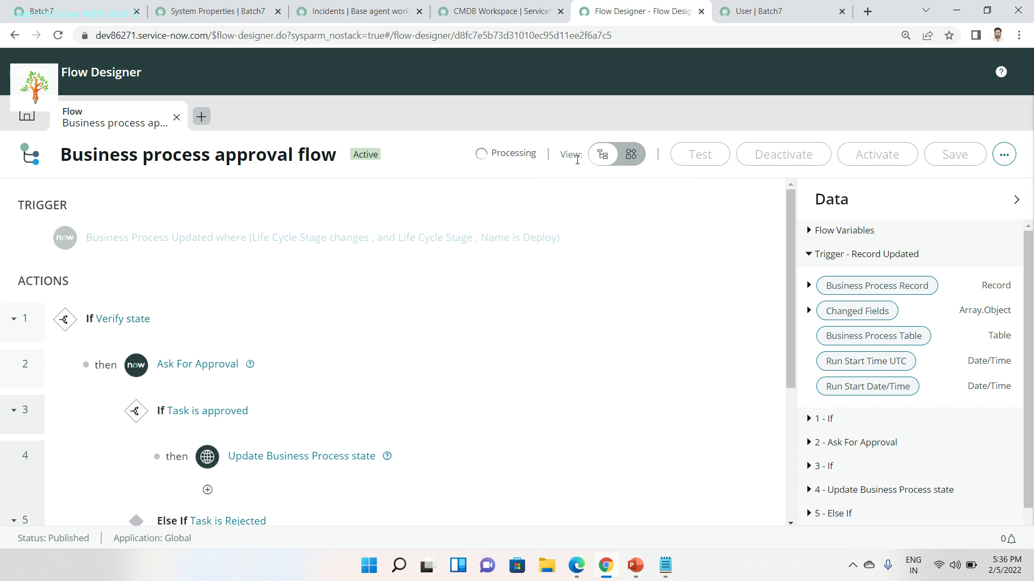
{"action": "left_click", "coordinate": [630, 156]}
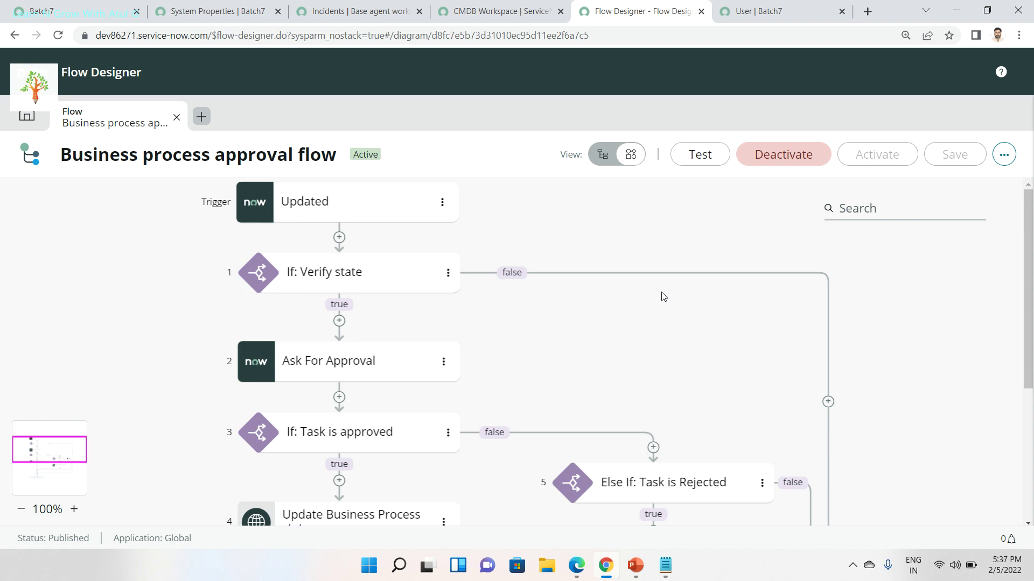
Step: Briefly show the full-screen topics slide show, then return to the flow
{"action": "scroll", "coordinate": [664, 297], "scroll_direction": "down", "scroll_amount": 3}
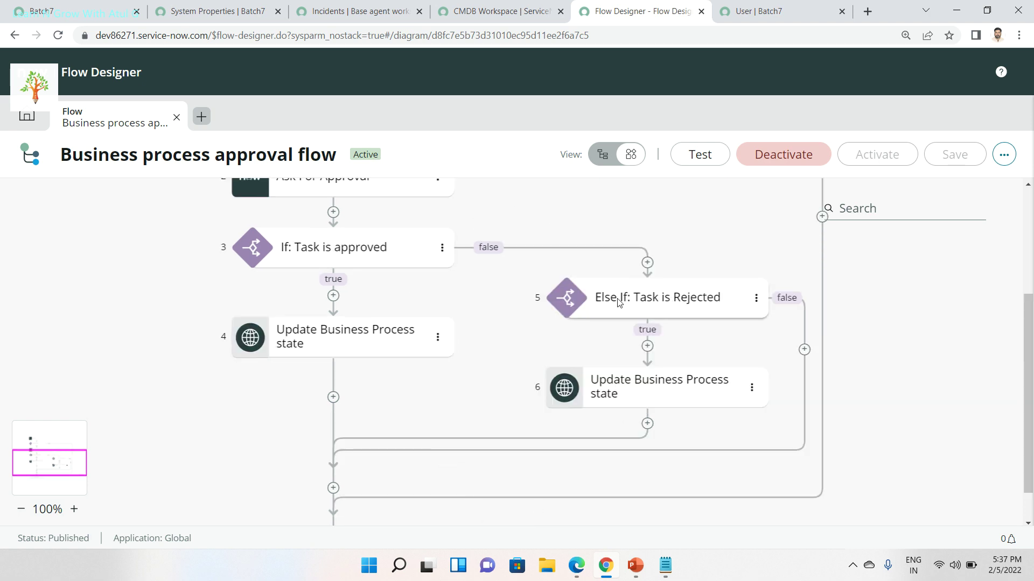
{"action": "mouse_move", "coordinate": [646, 572]}
{"action": "left_click", "coordinate": [691, 525]}
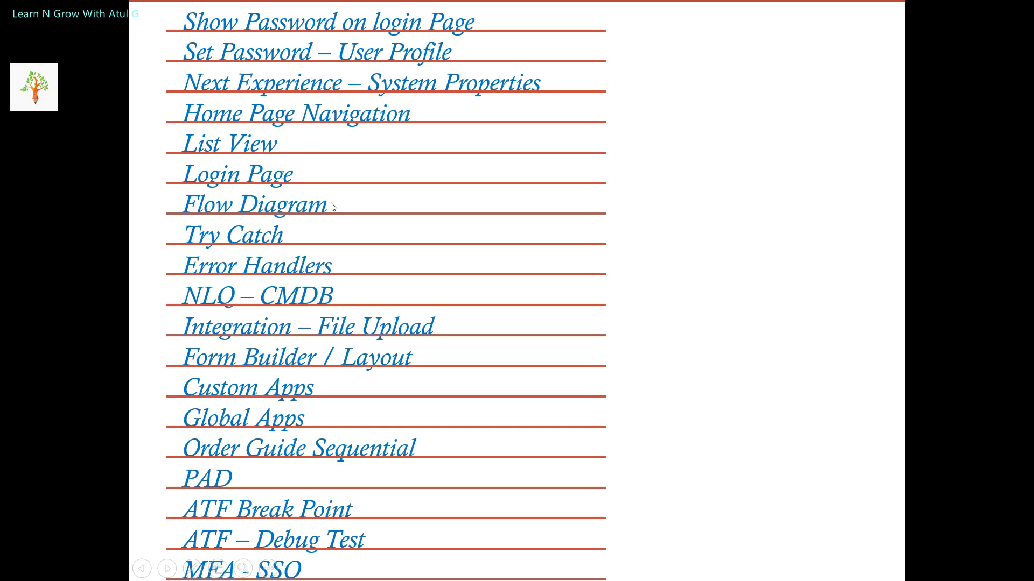
{"action": "key", "text": "alt+Tab"}
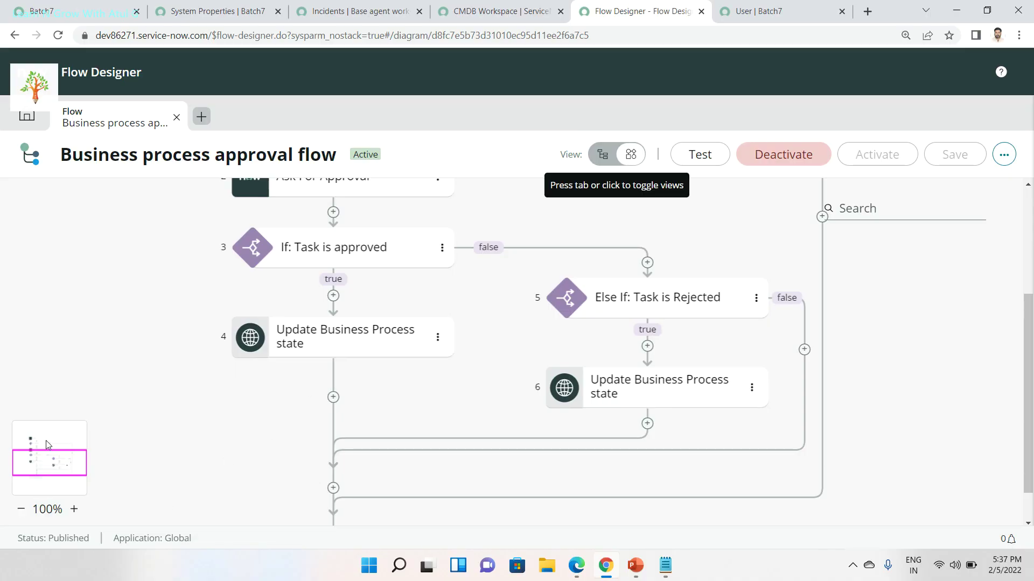
Step: Jump the diagram to the top of the flow and zoom it in to 160%
{"action": "left_click", "coordinate": [46, 441]}
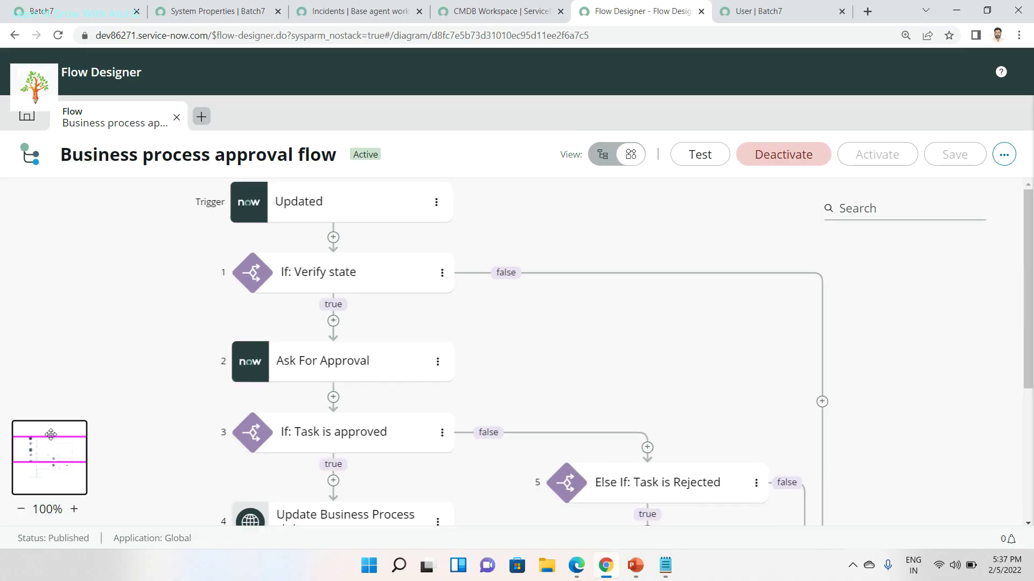
{"action": "left_click_drag", "start_coordinate": [49, 450], "coordinate": [48, 480]}
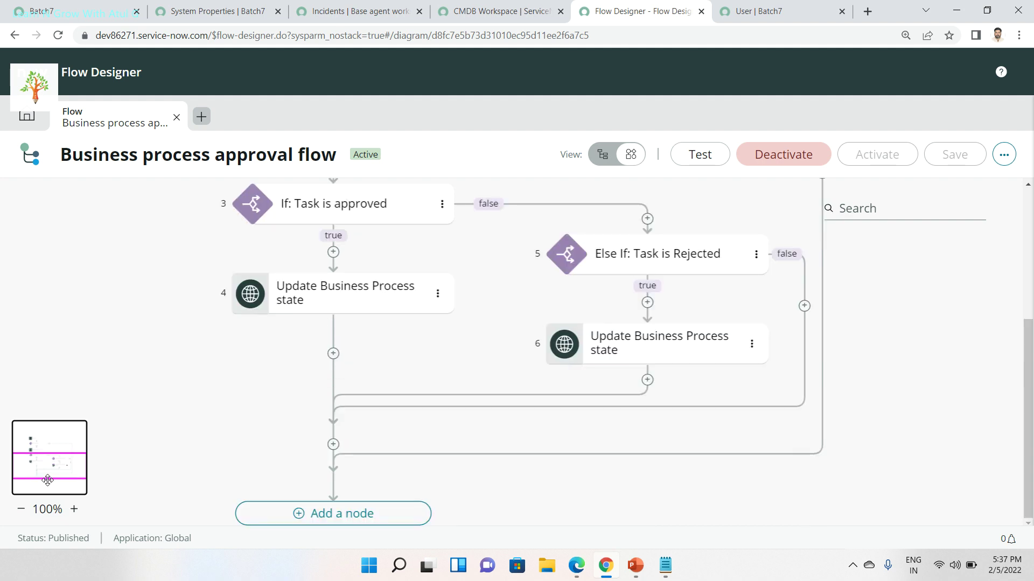
{"action": "mouse_move", "coordinate": [48, 481]}
{"action": "left_mouse_down"}
{"action": "mouse_move", "coordinate": [47, 452]}
{"action": "mouse_move", "coordinate": [47, 478]}
{"action": "left_mouse_up"}
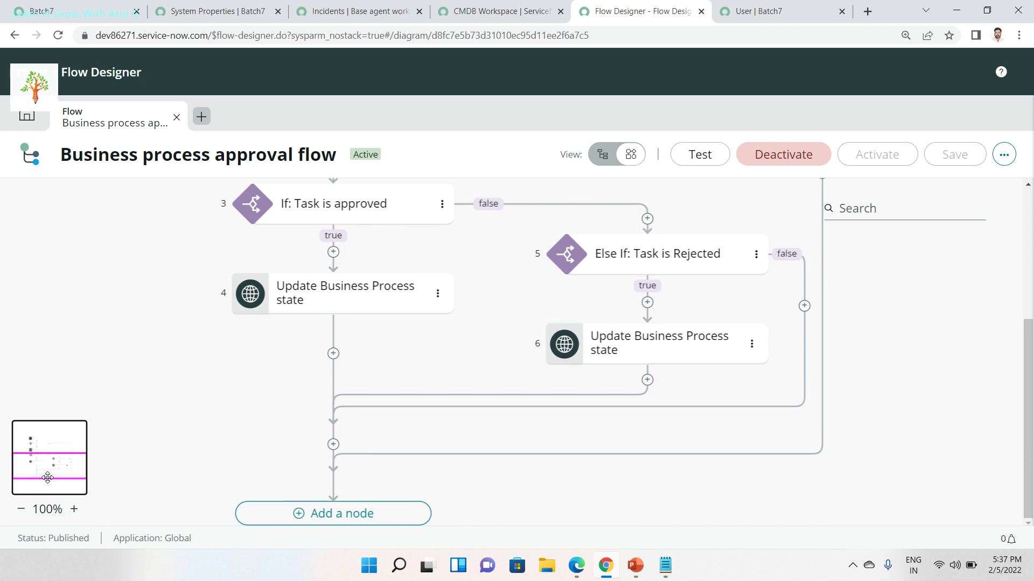
{"action": "left_click", "coordinate": [73, 509]}
{"action": "left_click", "coordinate": [74, 510]}
{"action": "left_click", "coordinate": [73, 509]}
{"action": "left_click", "coordinate": [74, 510]}
{"action": "left_click", "coordinate": [74, 510]}
{"action": "left_click", "coordinate": [74, 510]}
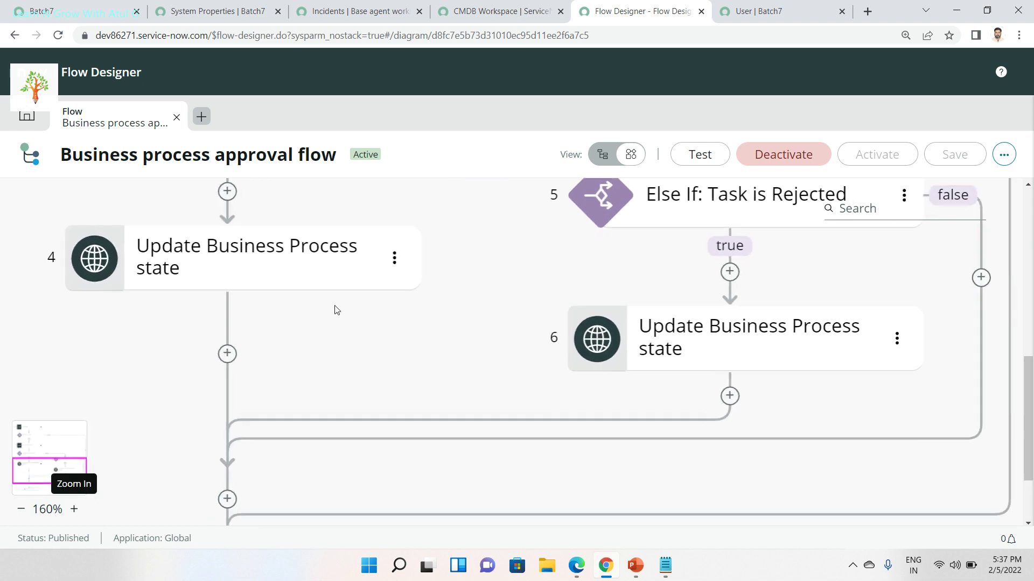
Step: Zoom the diagram out until the whole flow from Trigger fits in view
{"action": "scroll", "coordinate": [456, 316], "scroll_direction": "down", "scroll_amount": 2}
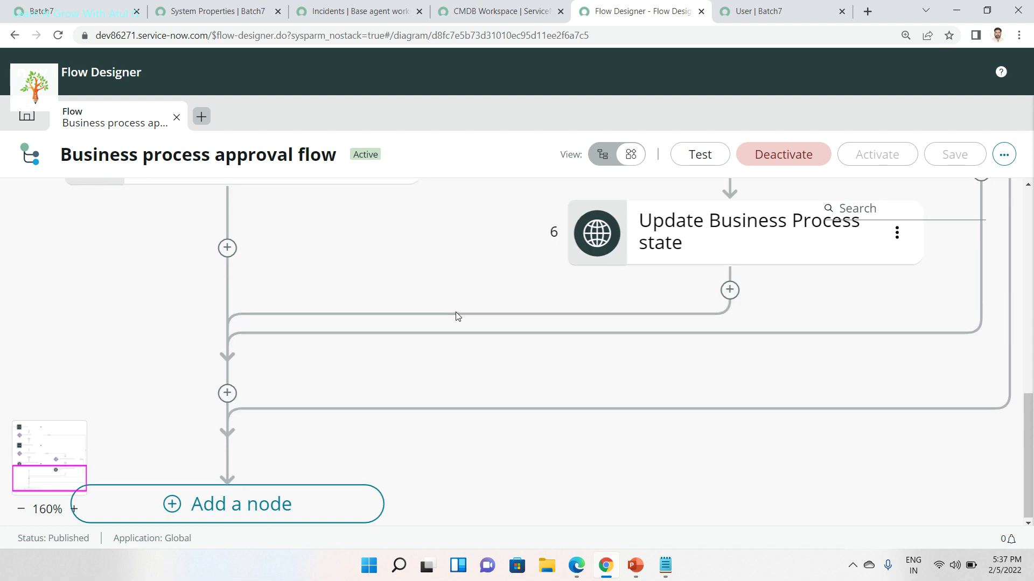
{"action": "left_click", "coordinate": [22, 509]}
{"action": "left_click", "coordinate": [22, 509]}
{"action": "left_click", "coordinate": [21, 510]}
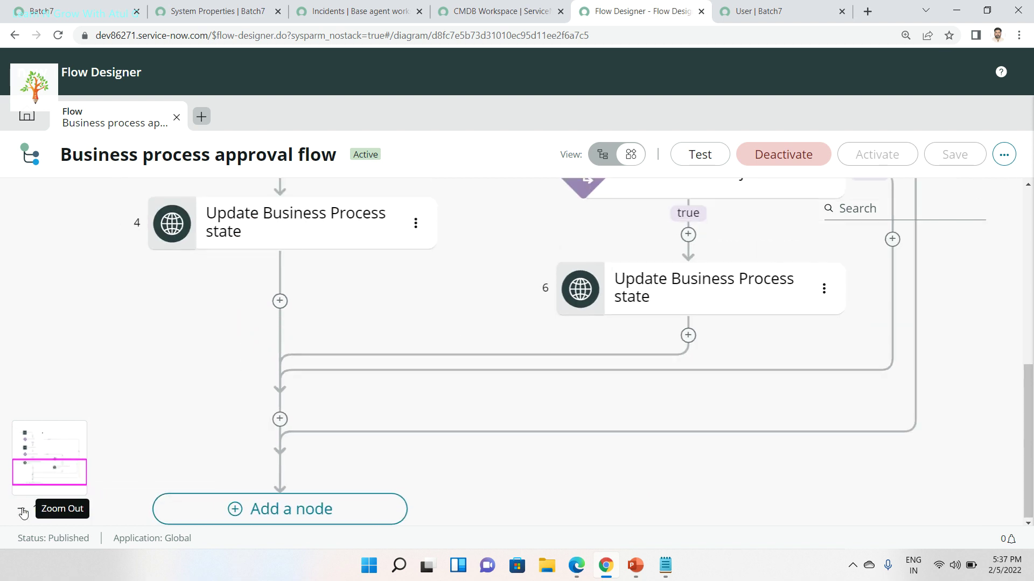
{"action": "left_click", "coordinate": [22, 509]}
{"action": "left_click", "coordinate": [22, 509]}
{"action": "left_click", "coordinate": [21, 509]}
{"action": "left_click", "coordinate": [22, 509]}
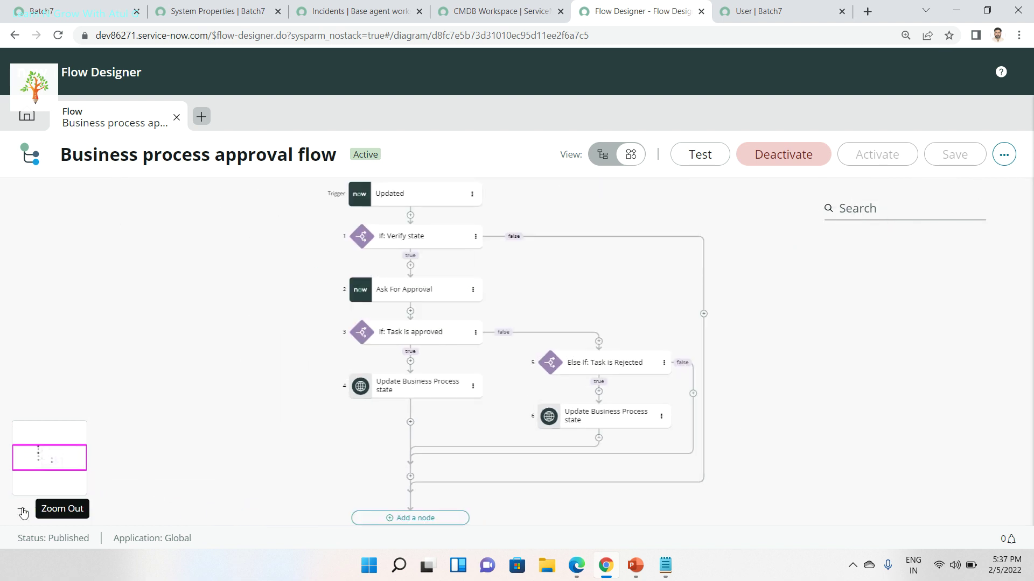
{"action": "left_click", "coordinate": [21, 509]}
Step: Inspect the If: Verify state step's properties, then return the diagram zoom to 100%
{"action": "left_click", "coordinate": [1004, 154]}
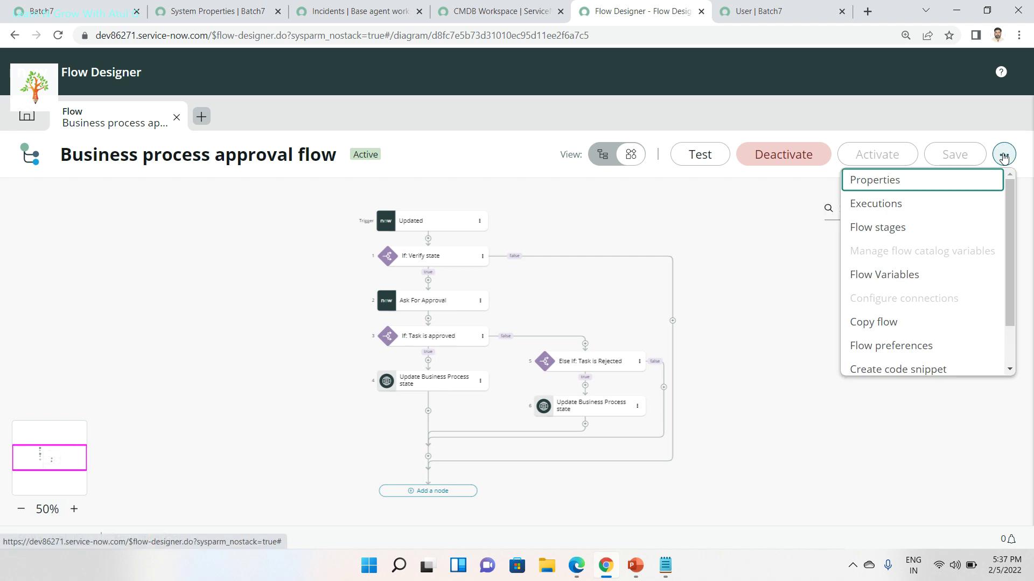
{"action": "scroll", "coordinate": [1012, 256], "scroll_direction": "down", "scroll_amount": 2}
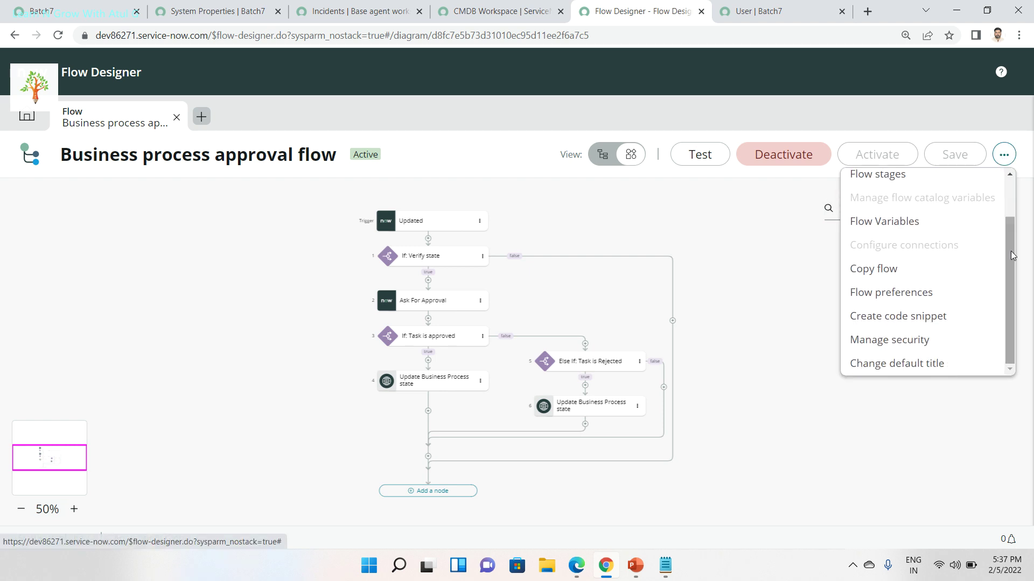
{"action": "left_click", "coordinate": [482, 256]}
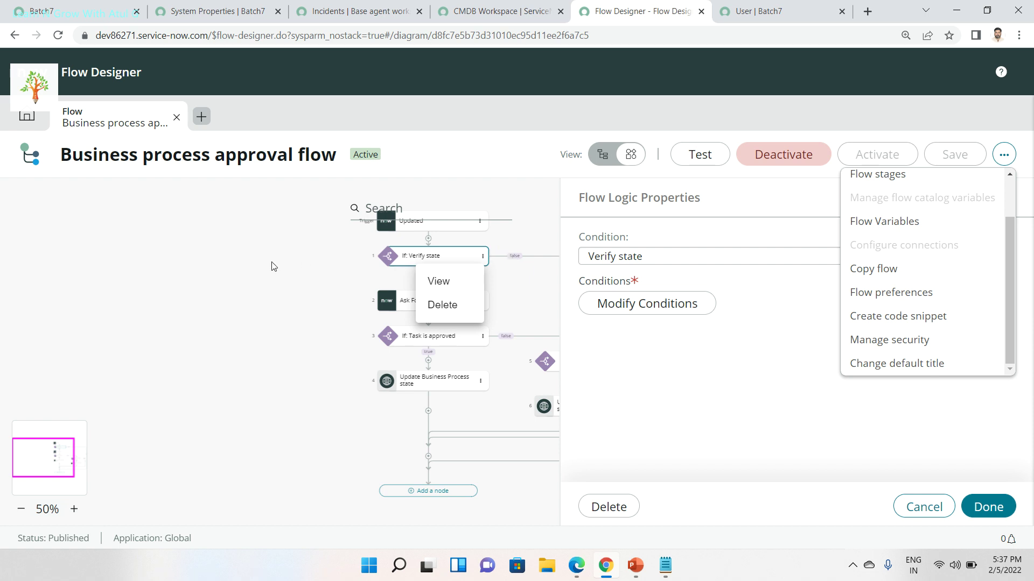
{"action": "left_click", "coordinate": [923, 507]}
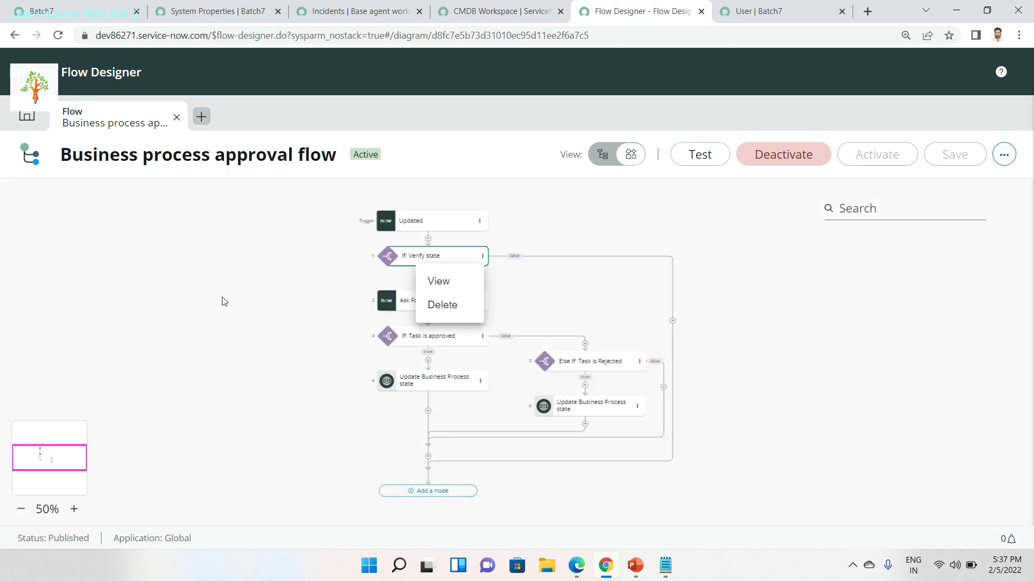
{"action": "left_click", "coordinate": [74, 509]}
{"action": "left_click", "coordinate": [74, 510]}
{"action": "left_click", "coordinate": [73, 509]}
{"action": "left_click", "coordinate": [74, 509]}
{"action": "left_click", "coordinate": [74, 509]}
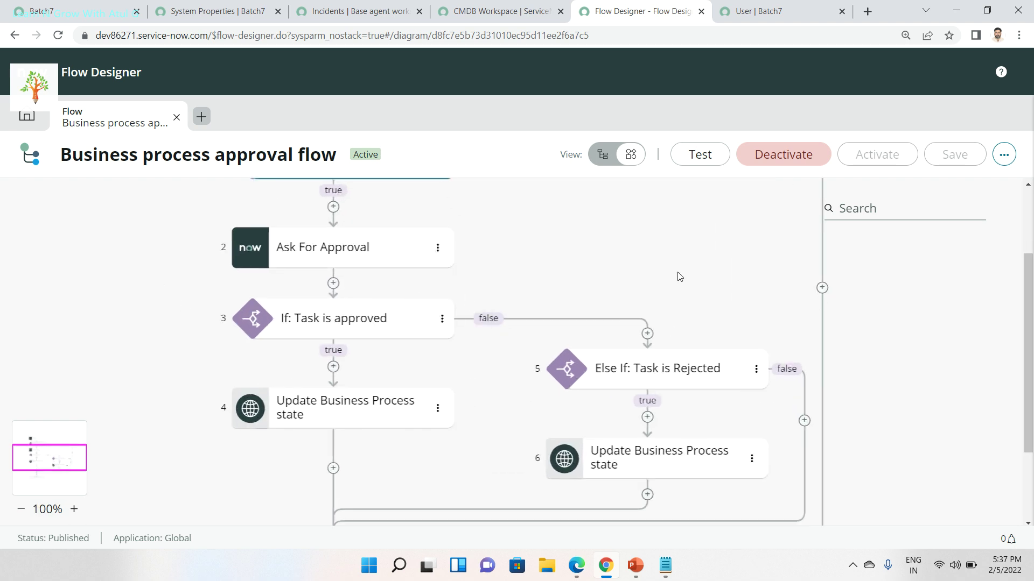
Step: Toggle list and diagram views, then bring up step choices on step 5's false branch
{"action": "left_click", "coordinate": [822, 289]}
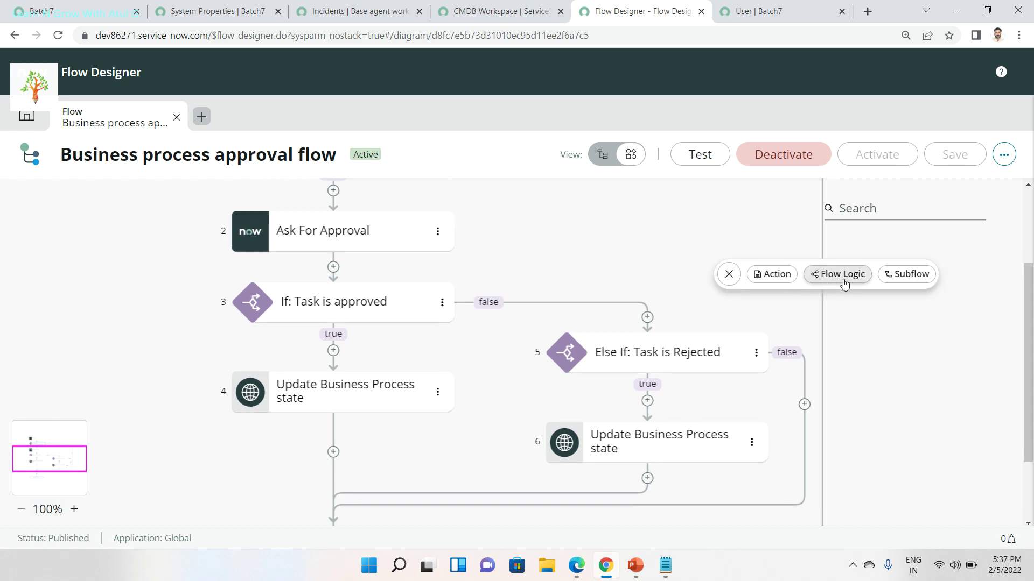
{"action": "left_click", "coordinate": [603, 155]}
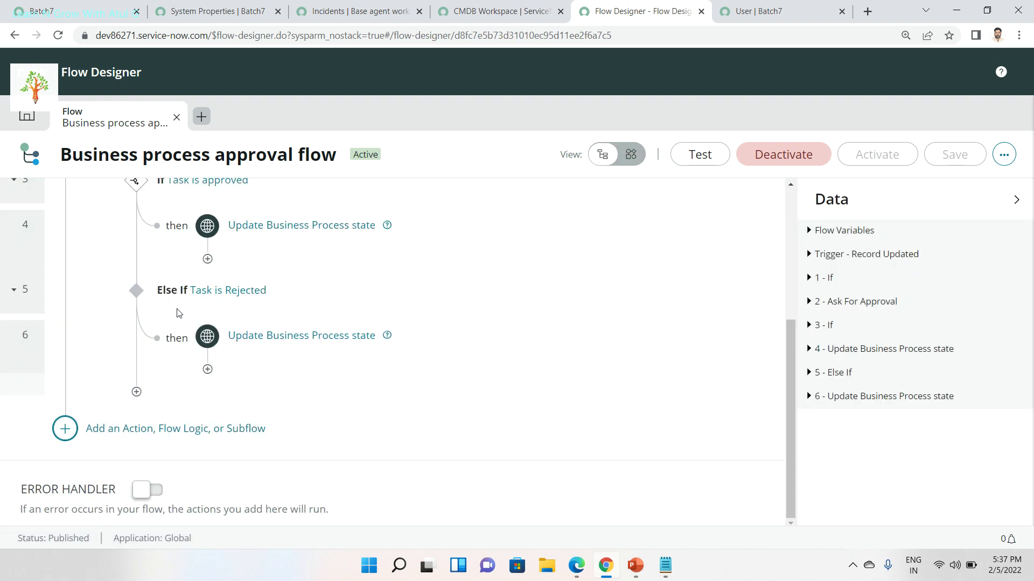
{"action": "left_click", "coordinate": [632, 154]}
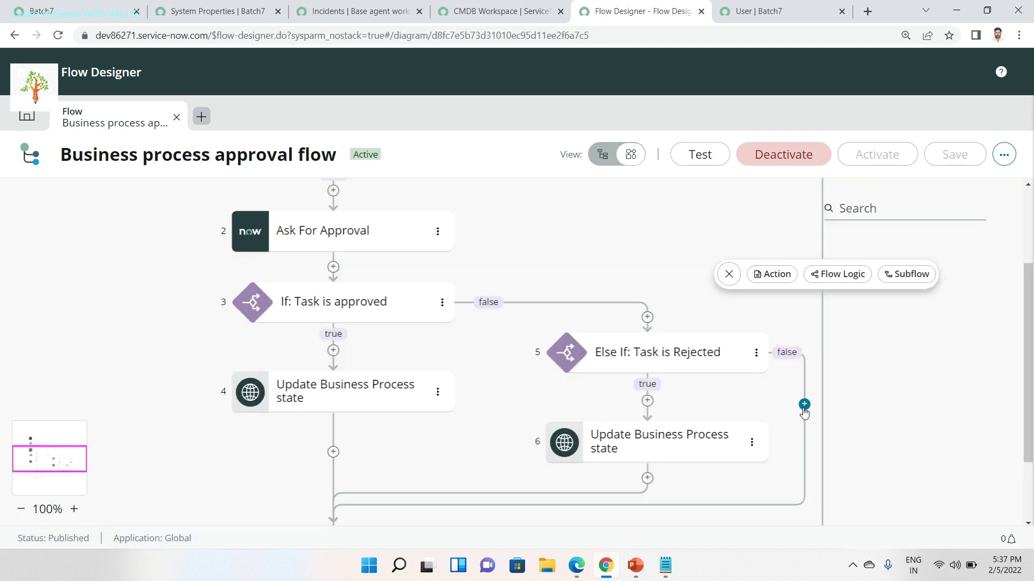
{"action": "left_click", "coordinate": [804, 404]}
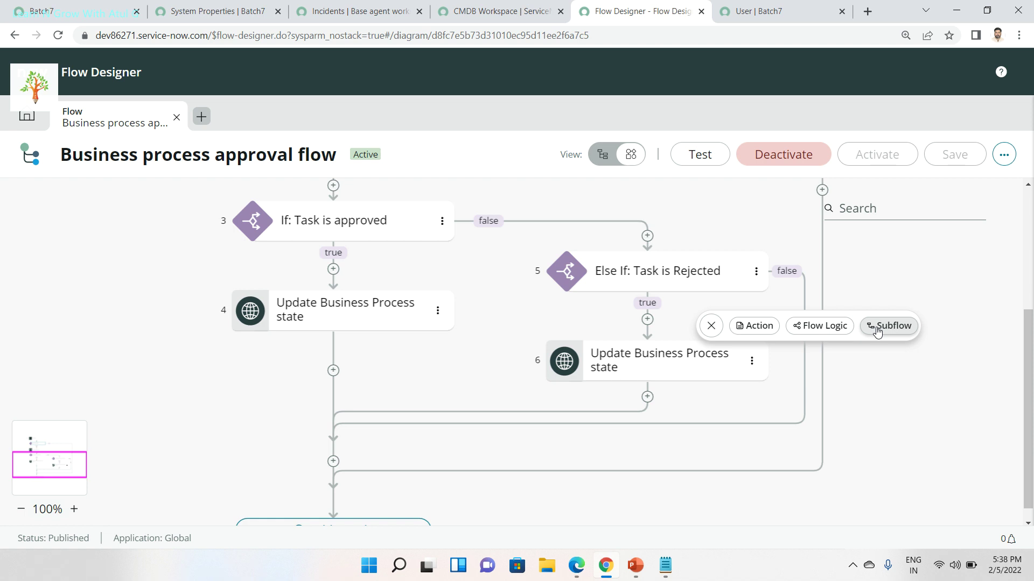
{"action": "mouse_move", "coordinate": [635, 564]}
{"action": "left_click", "coordinate": [664, 527]}
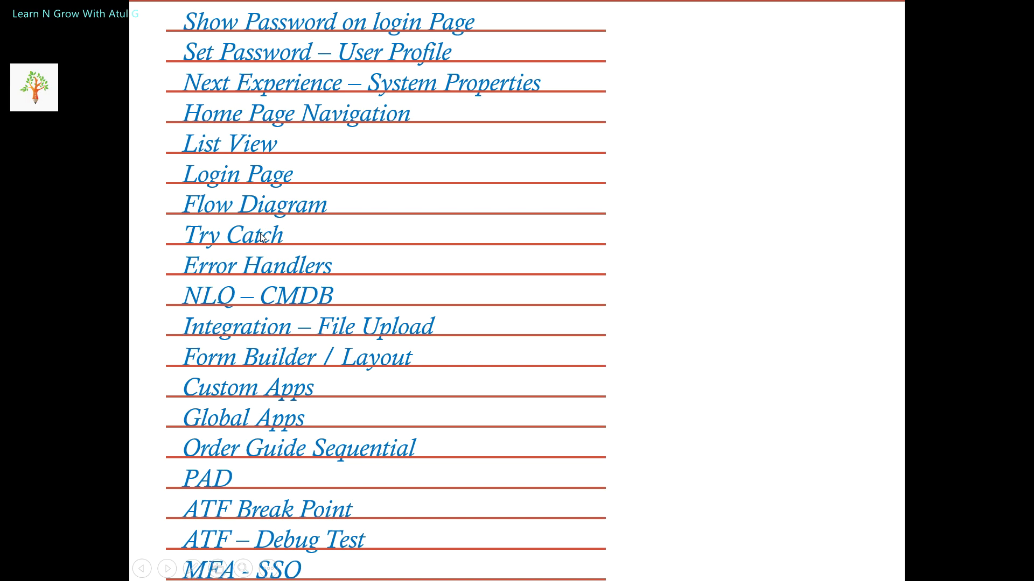
{"action": "key", "text": "alt+Tab"}
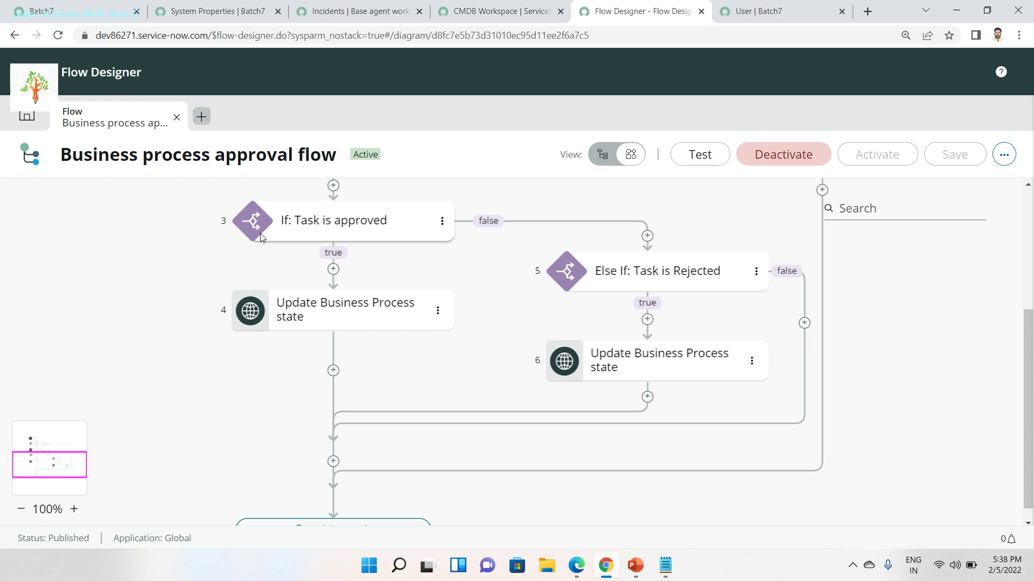
Step: Switch to list view and expand the Ask For Approval step's details
{"action": "left_click", "coordinate": [602, 155]}
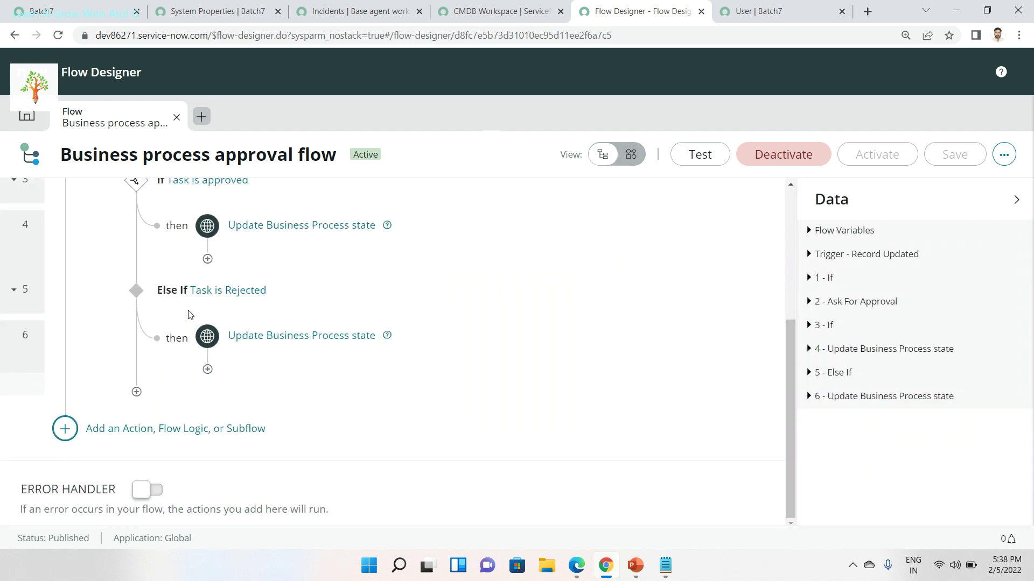
{"action": "scroll", "coordinate": [190, 315], "scroll_direction": "up", "scroll_amount": 3}
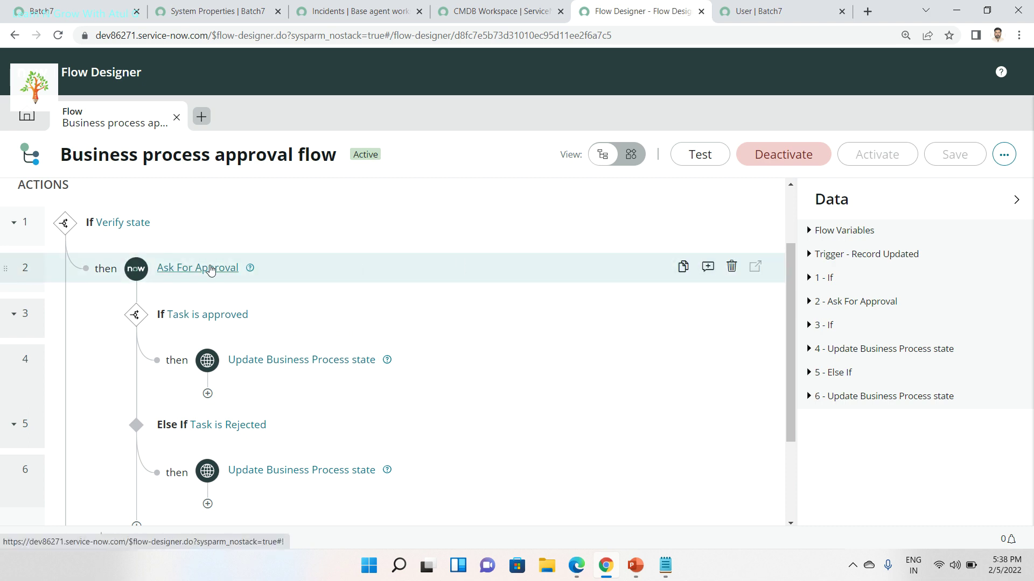
{"action": "left_click", "coordinate": [29, 275]}
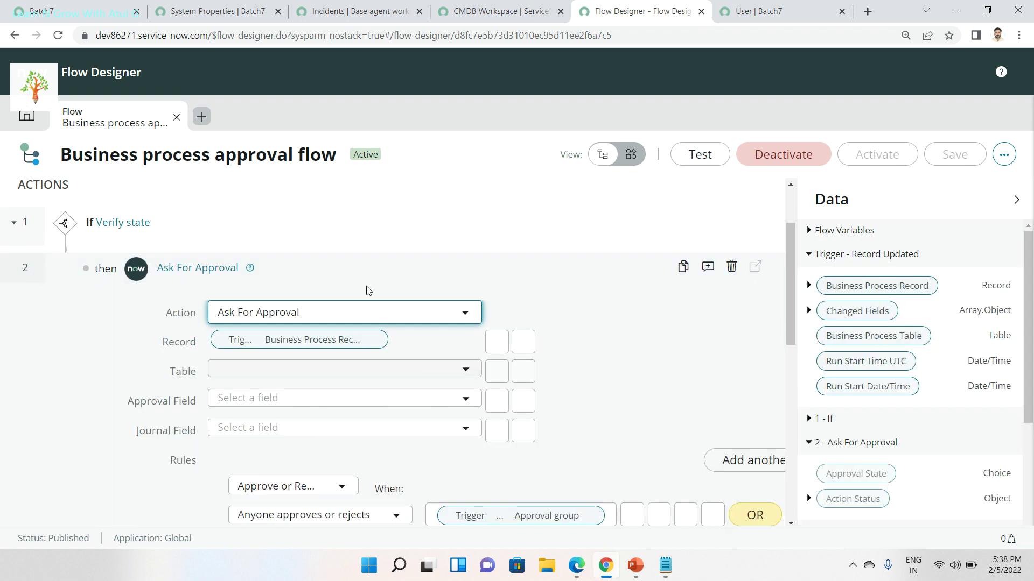
{"action": "left_click", "coordinate": [707, 267]}
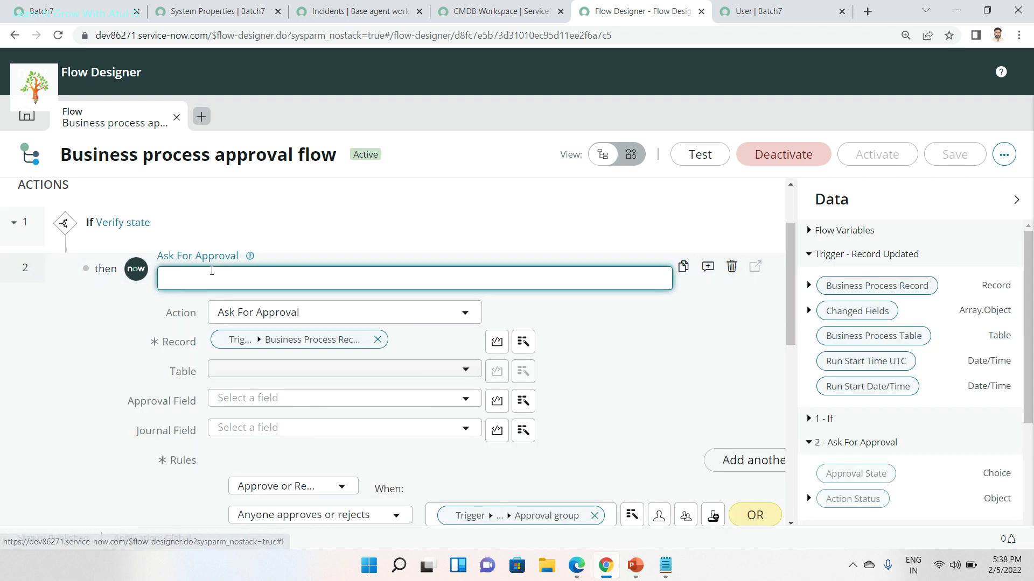
{"action": "left_click", "coordinate": [708, 267]}
Step: Insert a Try block below step 4 by searching Flow Logic for 'try'
{"action": "scroll", "coordinate": [316, 240], "scroll_direction": "down", "scroll_amount": 5}
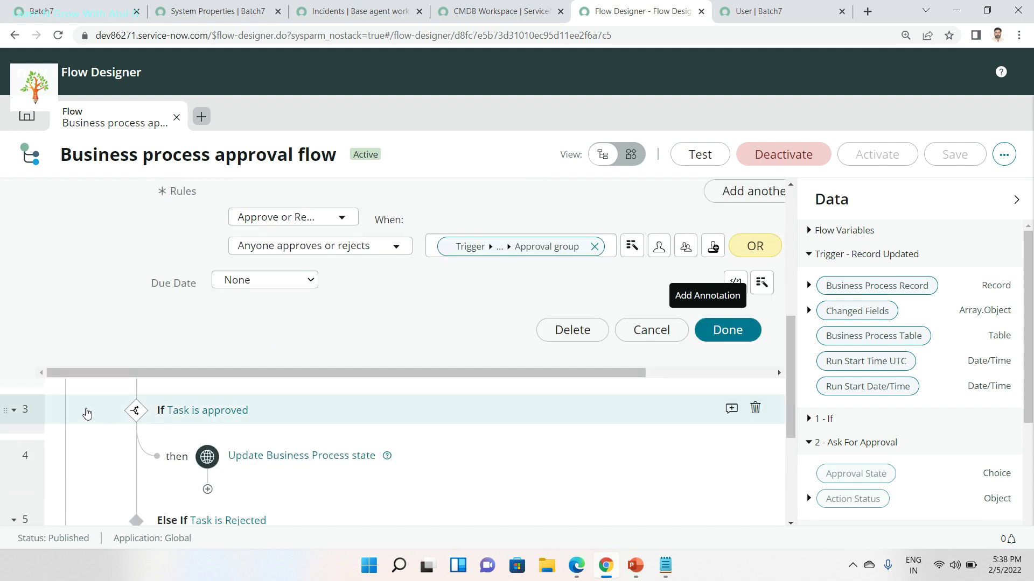
{"action": "scroll", "coordinate": [168, 404], "scroll_direction": "down", "scroll_amount": 3}
{"action": "left_click", "coordinate": [207, 355]}
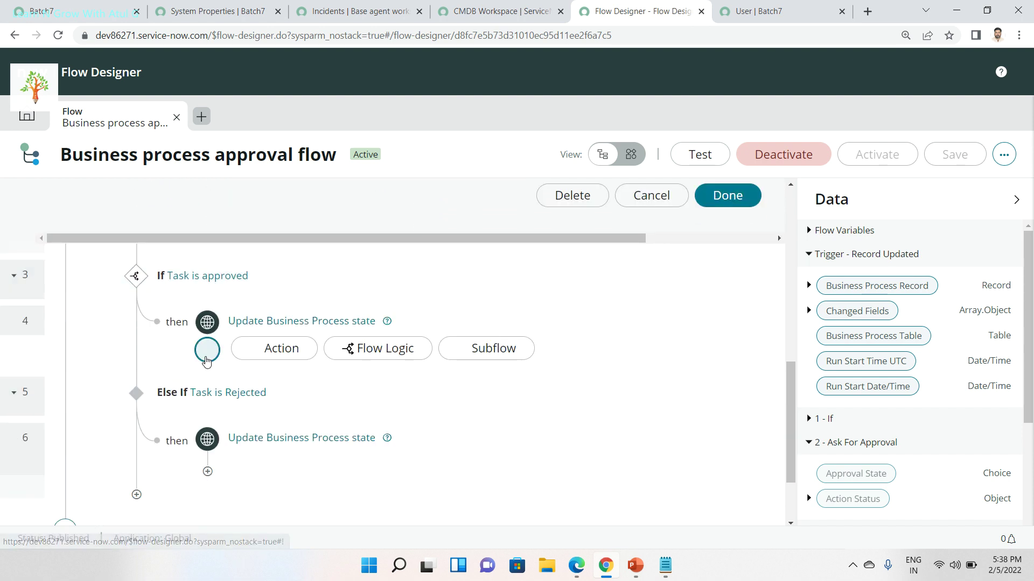
{"action": "left_click", "coordinate": [369, 349]}
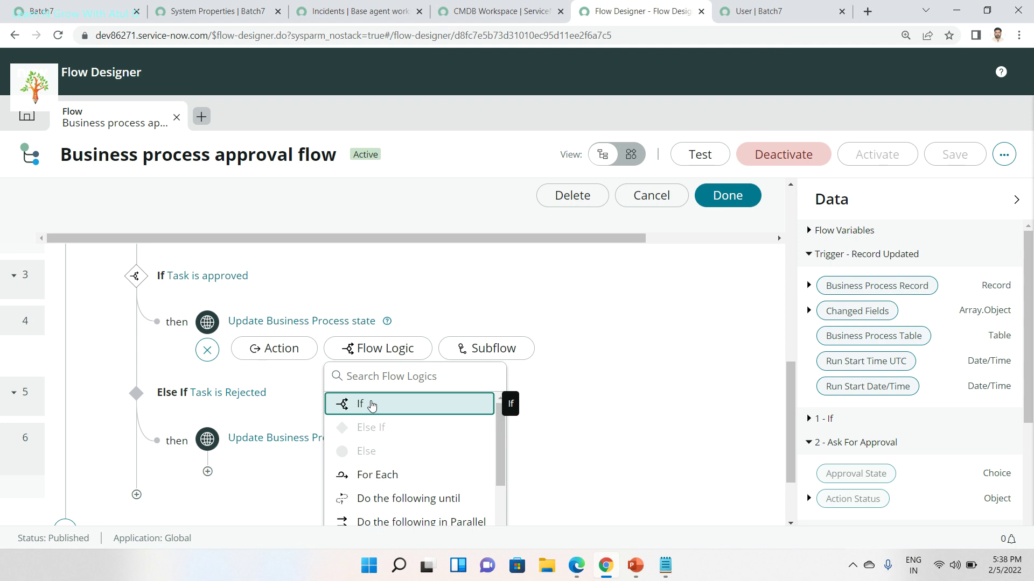
{"action": "type", "text": "try"}
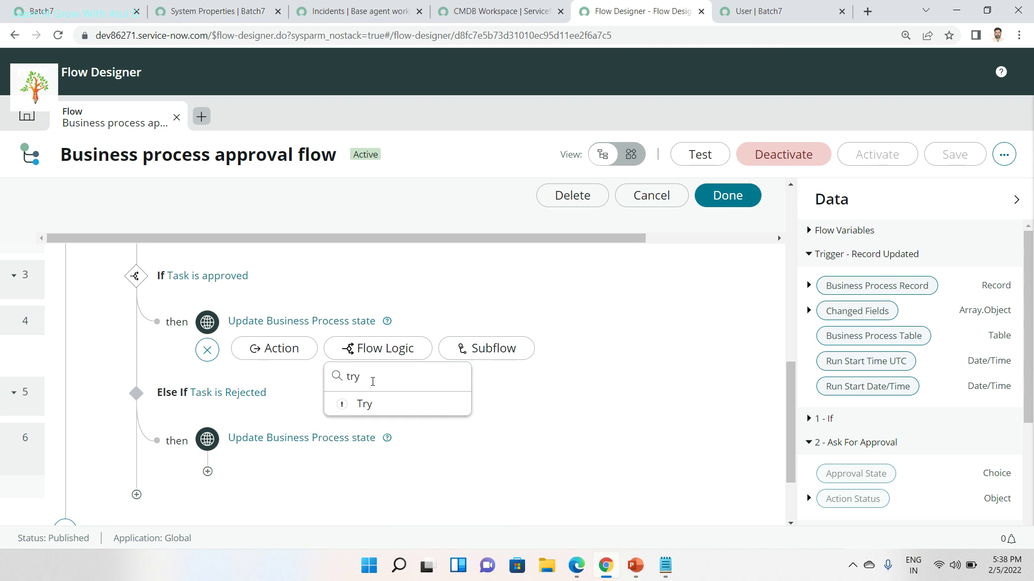
{"action": "left_click", "coordinate": [363, 404]}
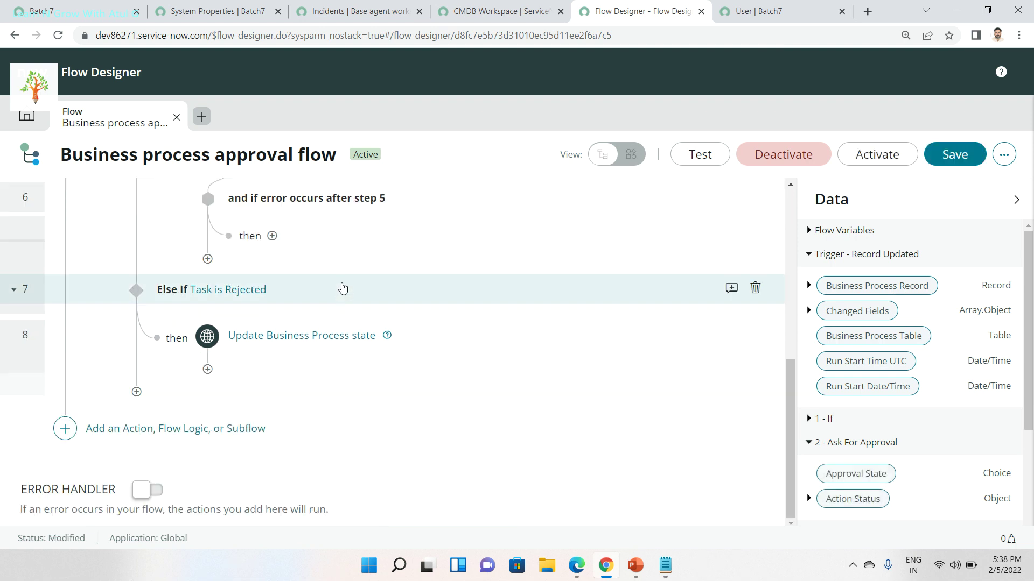
{"action": "scroll", "coordinate": [331, 307], "scroll_direction": "up", "scroll_amount": 1}
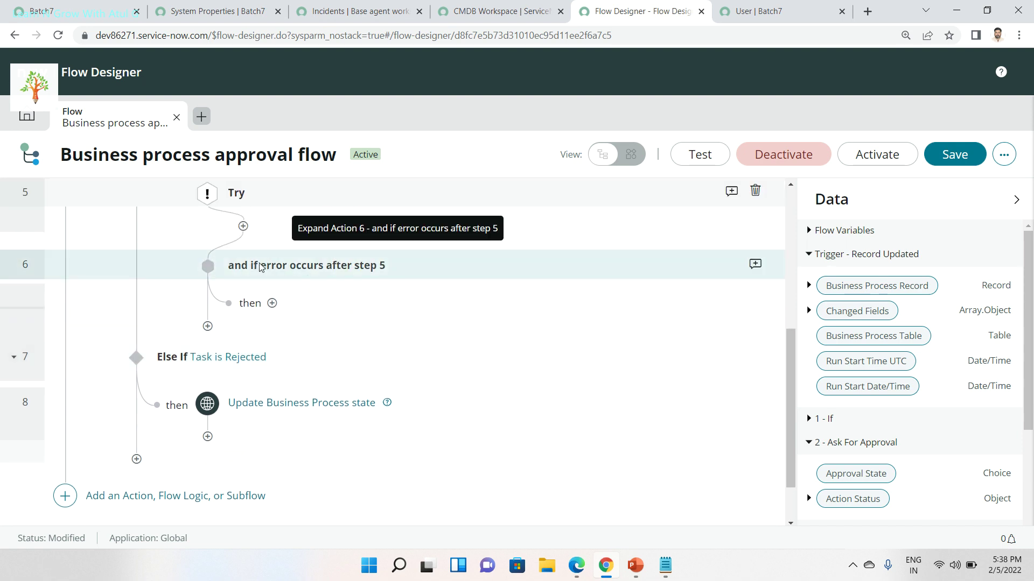
{"action": "scroll", "coordinate": [339, 270], "scroll_direction": "up", "scroll_amount": 1}
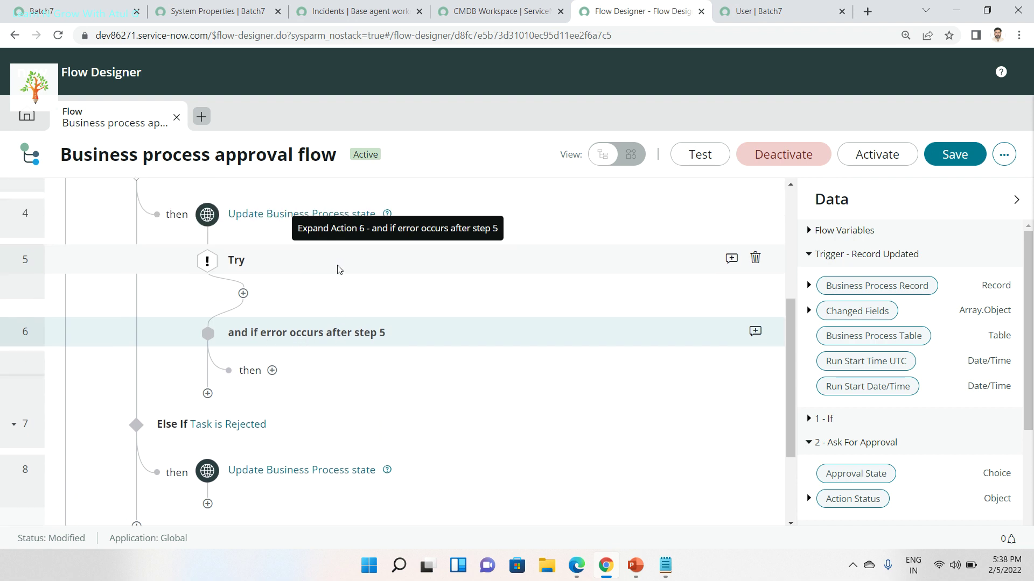
{"action": "scroll", "coordinate": [203, 258], "scroll_direction": "up", "scroll_amount": 1}
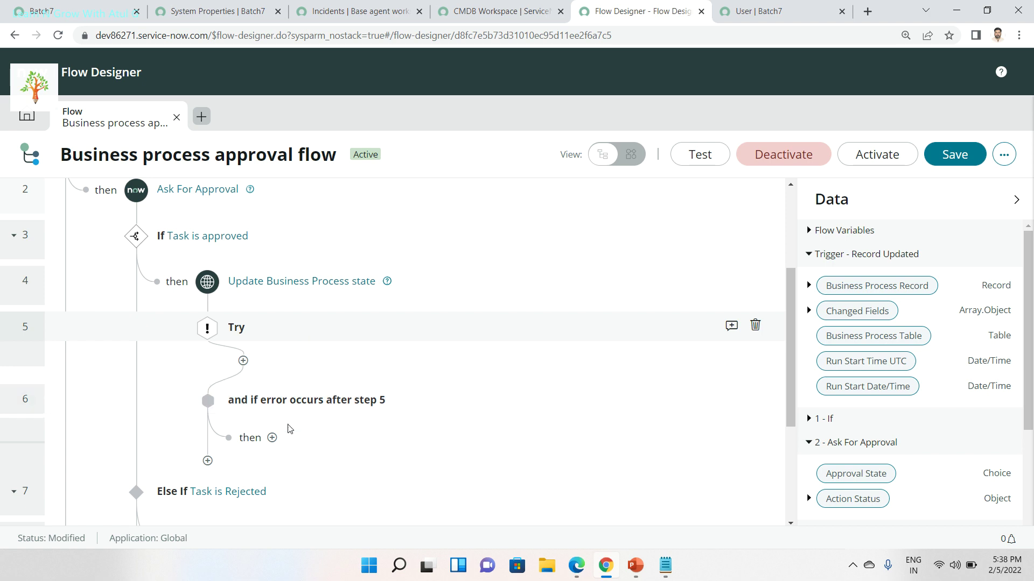
{"action": "left_click", "coordinate": [272, 438]}
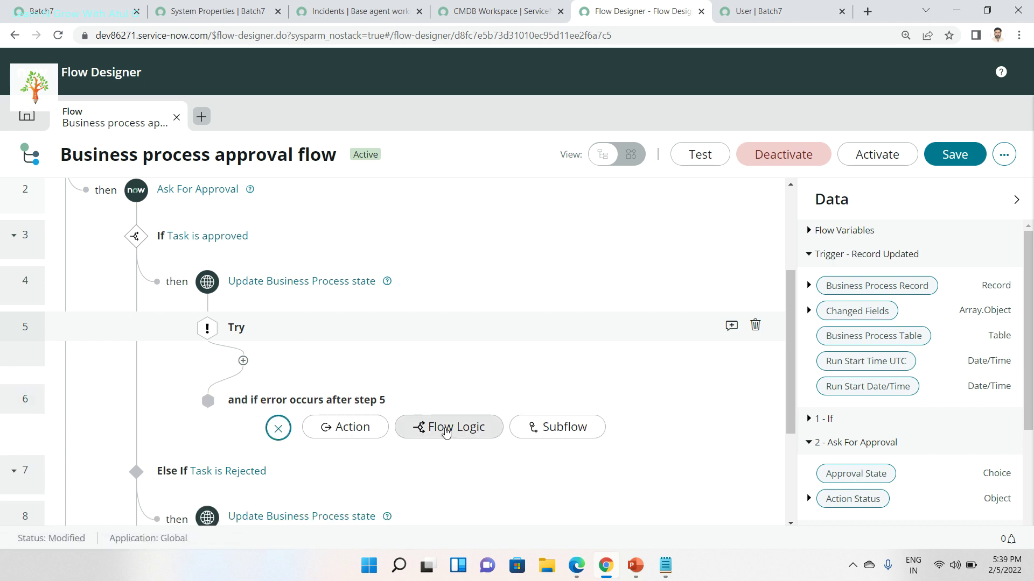
{"action": "mouse_move", "coordinate": [644, 569]}
{"action": "left_click", "coordinate": [667, 523]}
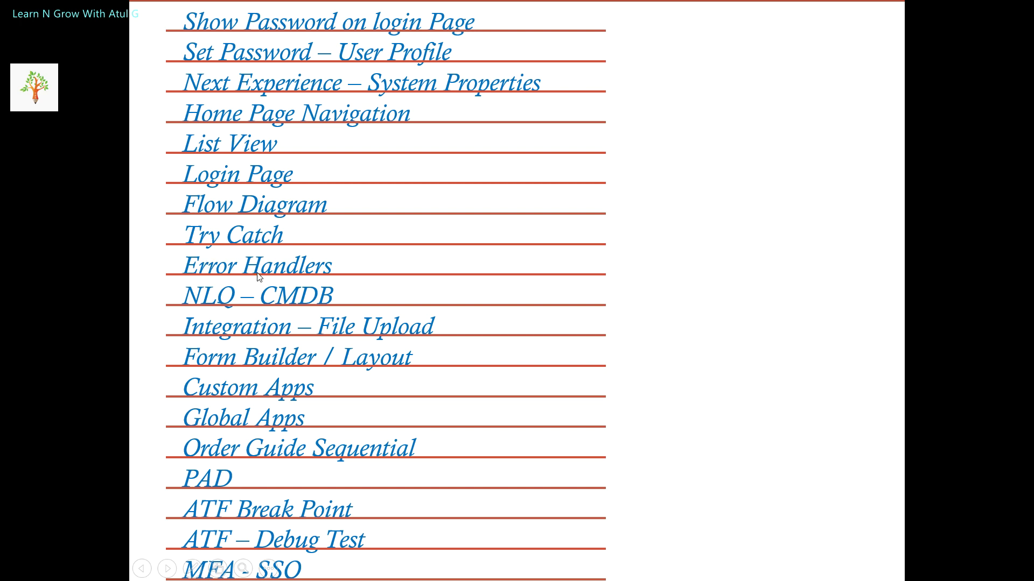
{"action": "key", "text": "alt+Tab"}
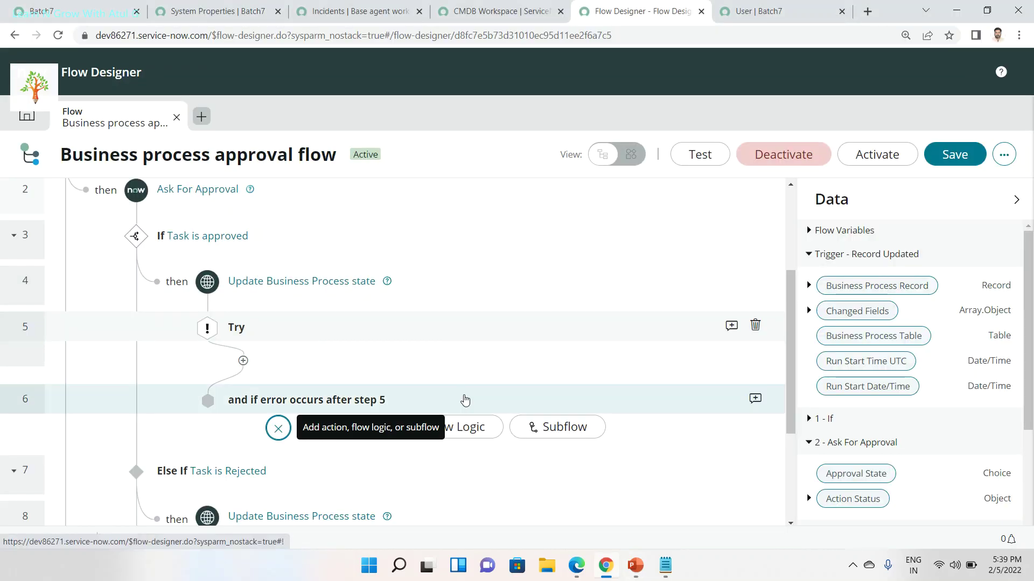
Step: Add a Wait for a duration of time step to the error branch, then cancel it
{"action": "left_click", "coordinate": [480, 438]}
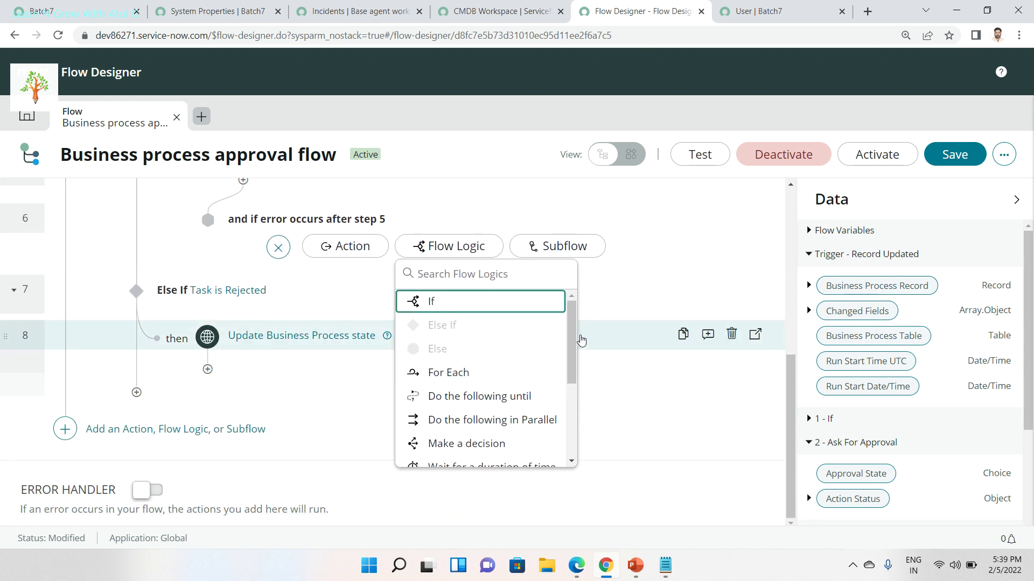
{"action": "scroll", "coordinate": [575, 339], "scroll_direction": "down", "scroll_amount": 1}
{"action": "scroll", "coordinate": [575, 339], "scroll_direction": "down", "scroll_amount": 2}
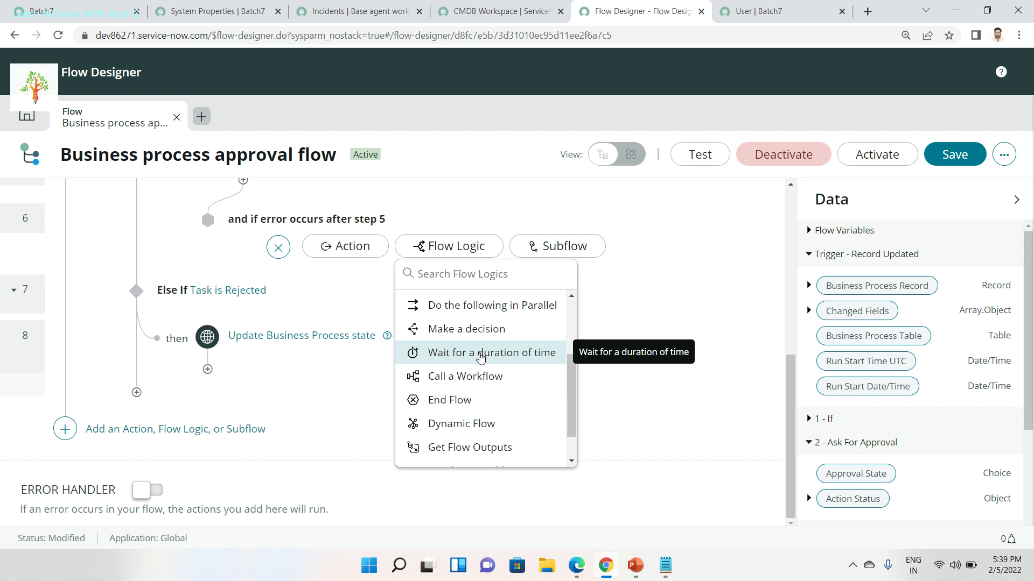
{"action": "left_click", "coordinate": [481, 354]}
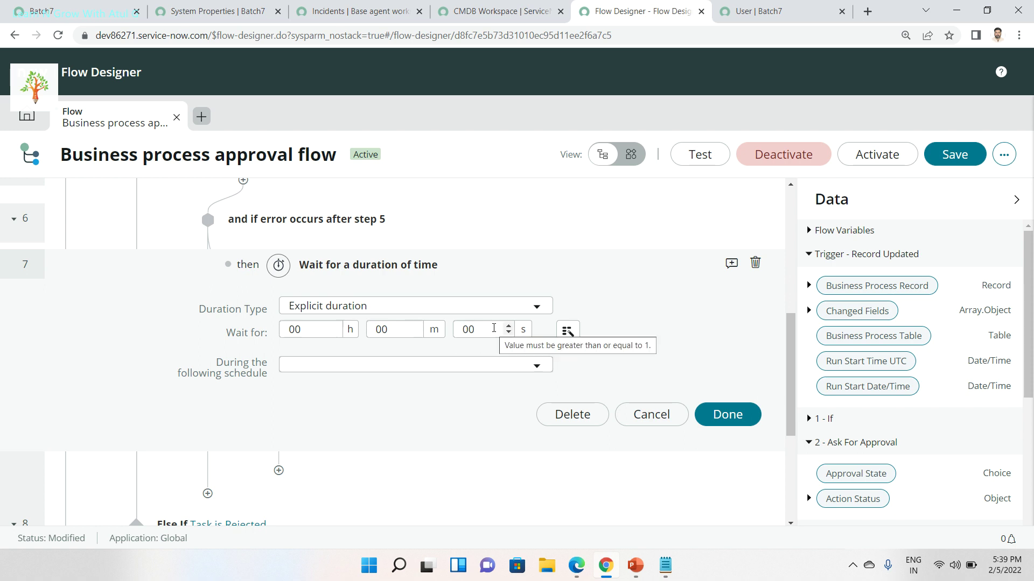
{"action": "left_click", "coordinate": [654, 419]}
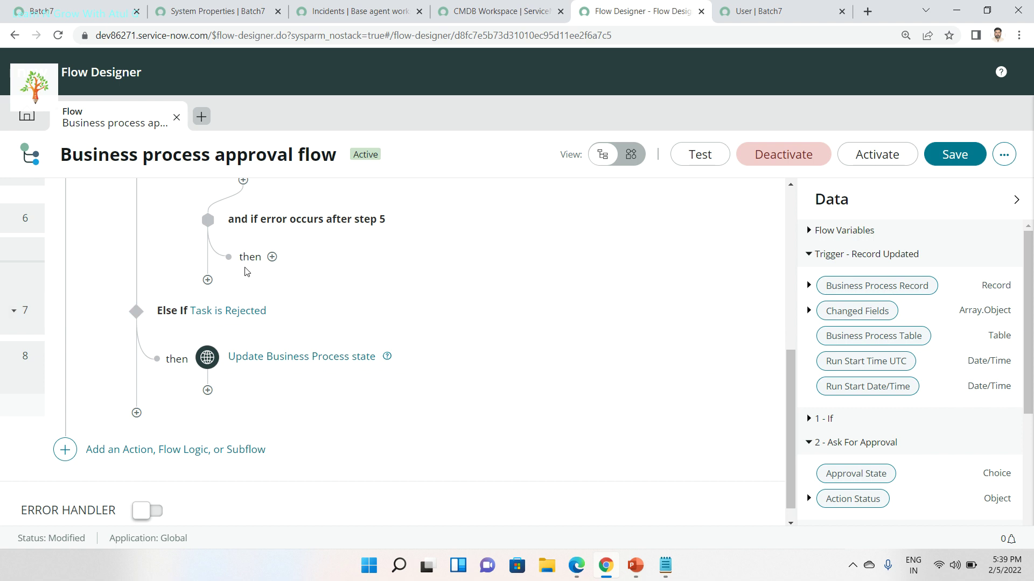
Step: Reopen the flow logic choices under the Try step's error branch
{"action": "left_click", "coordinate": [208, 281]}
{"action": "left_click", "coordinate": [393, 251]}
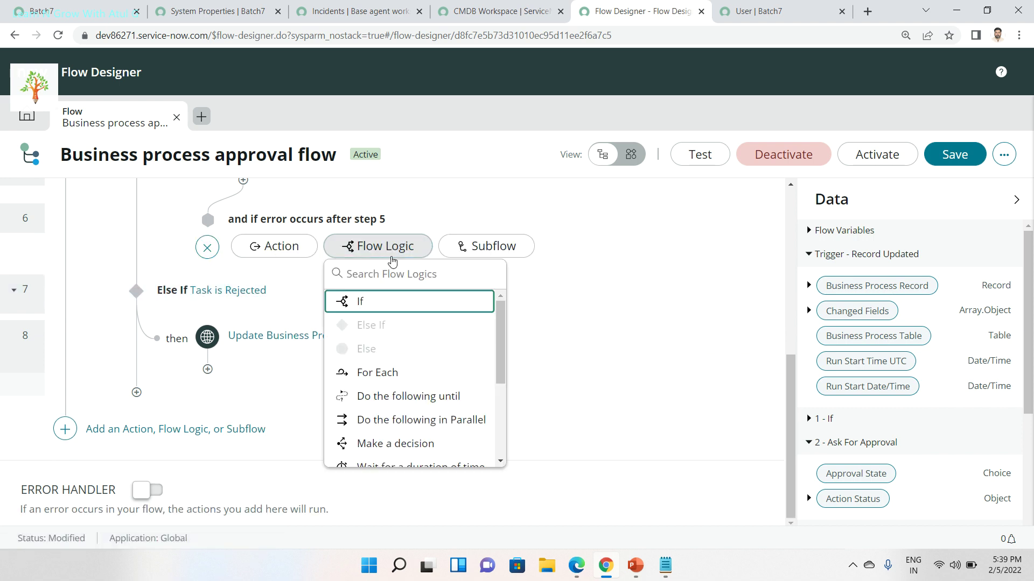
{"action": "scroll", "coordinate": [467, 388], "scroll_direction": "down", "scroll_amount": 3}
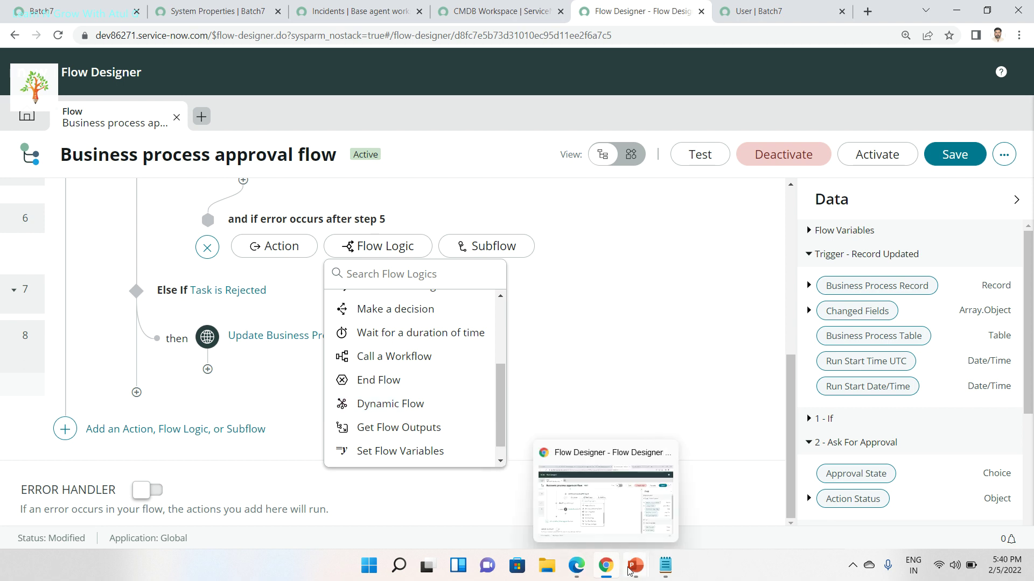
{"action": "mouse_move", "coordinate": [635, 565]}
{"action": "left_click", "coordinate": [698, 512]}
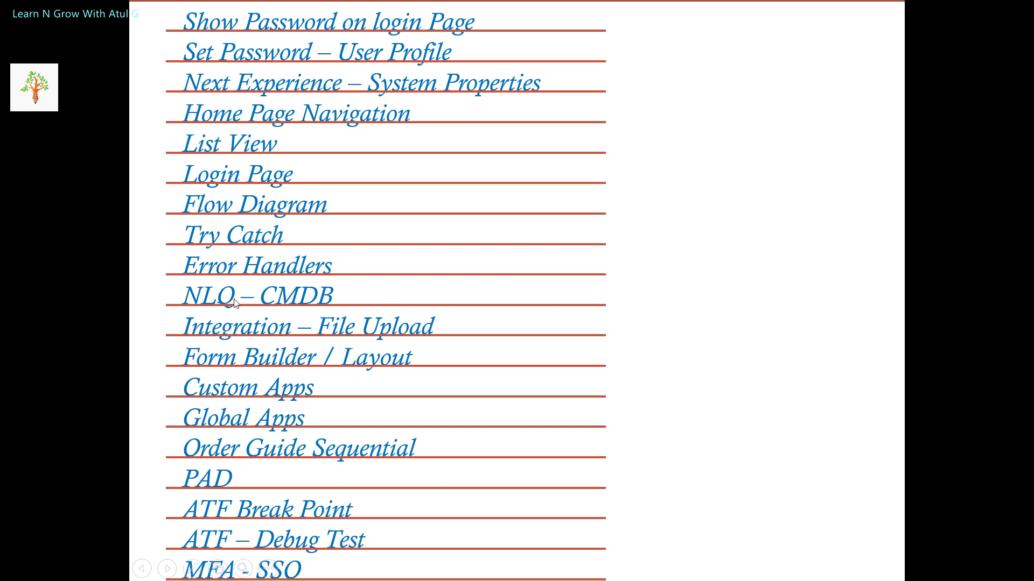
{"action": "key", "text": "alt+Tab"}
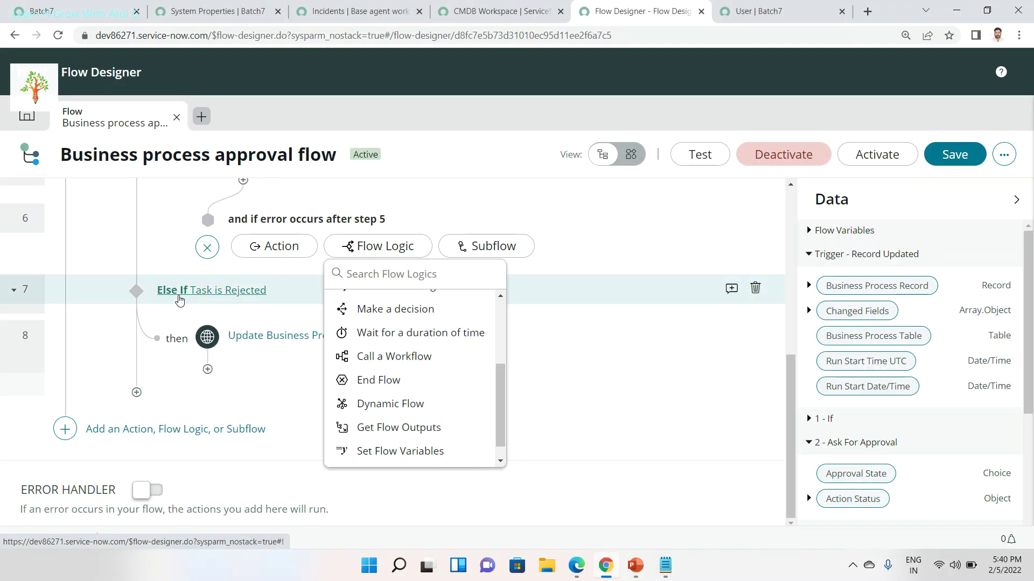
Step: On the main ServiceNow tab, open Application Servers > All, then Servers > All
{"action": "left_click", "coordinate": [75, 11]}
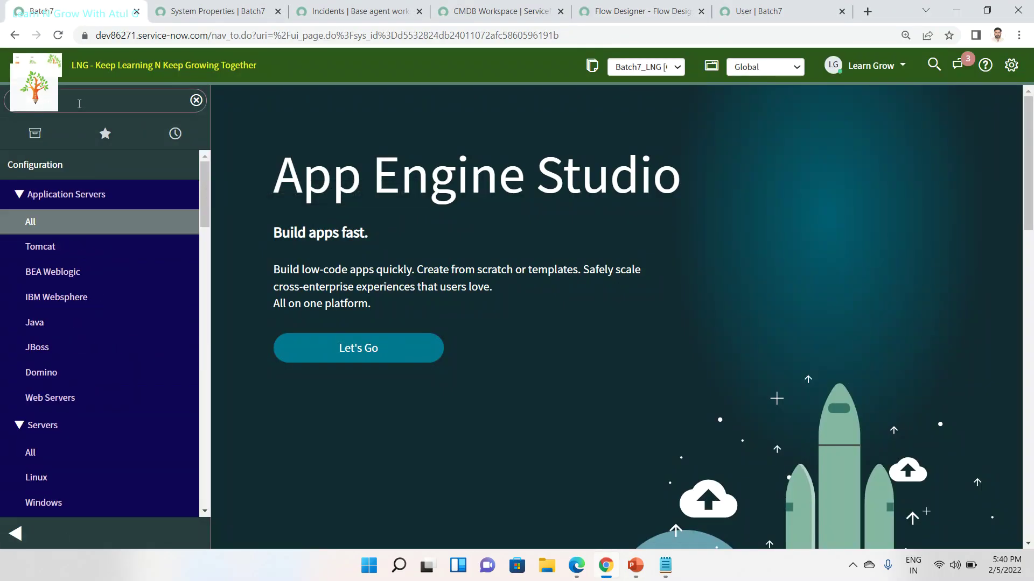
{"action": "left_click", "coordinate": [34, 221]}
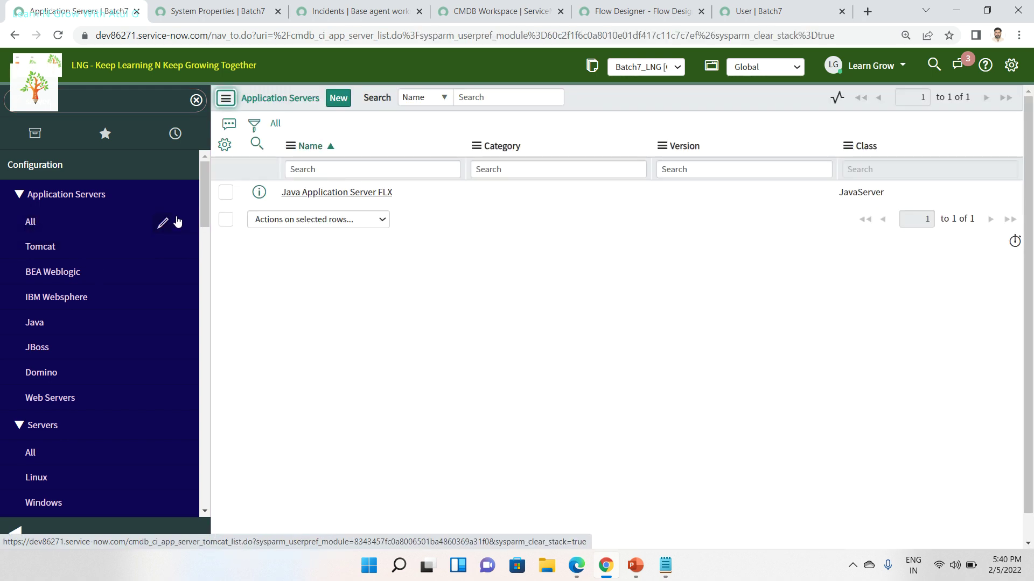
{"action": "left_click", "coordinate": [37, 455]}
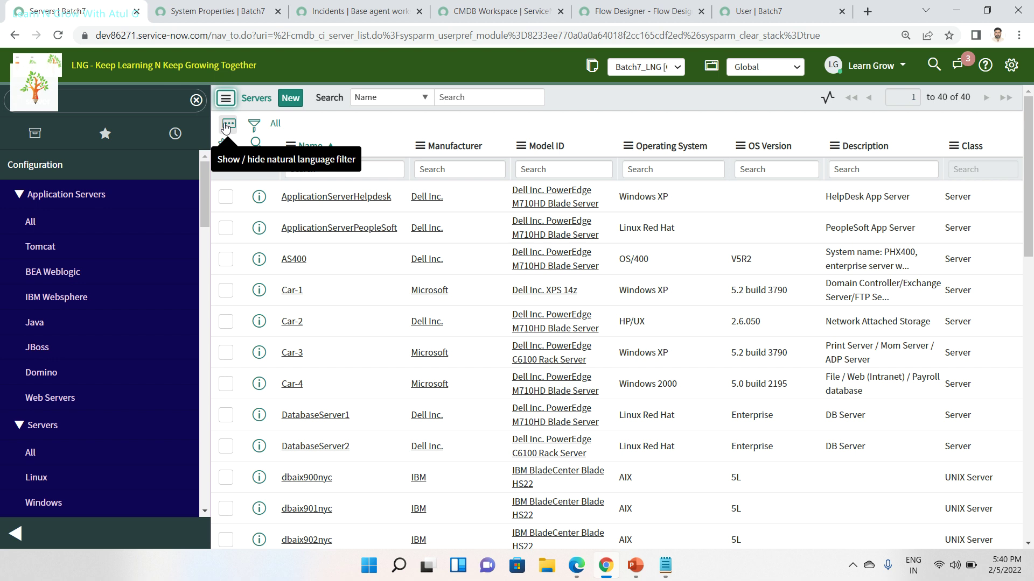
Step: Run the natural-language query 'class is Linux' on the servers list
{"action": "left_click", "coordinate": [228, 126]}
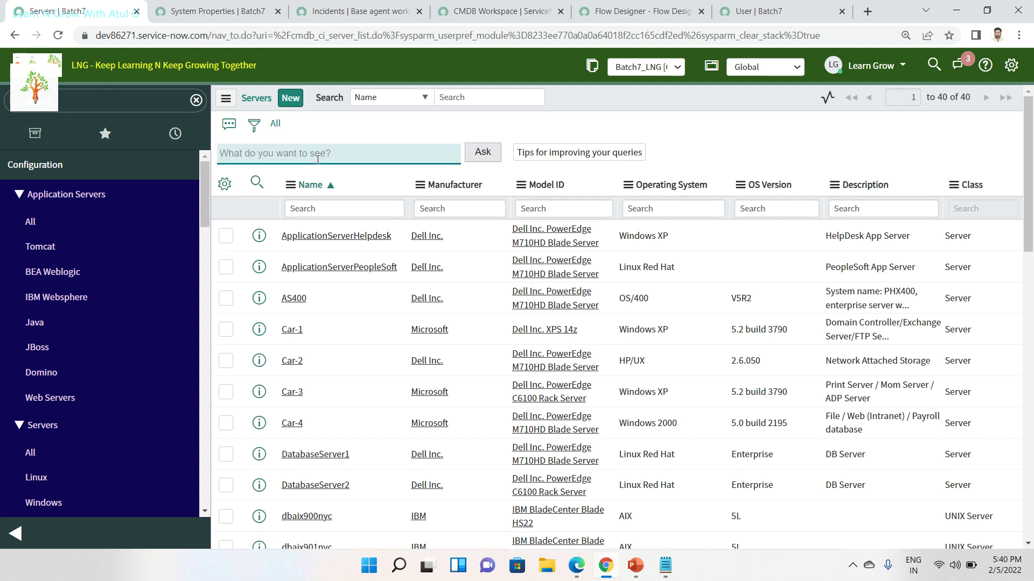
{"action": "type", "text": "class"}
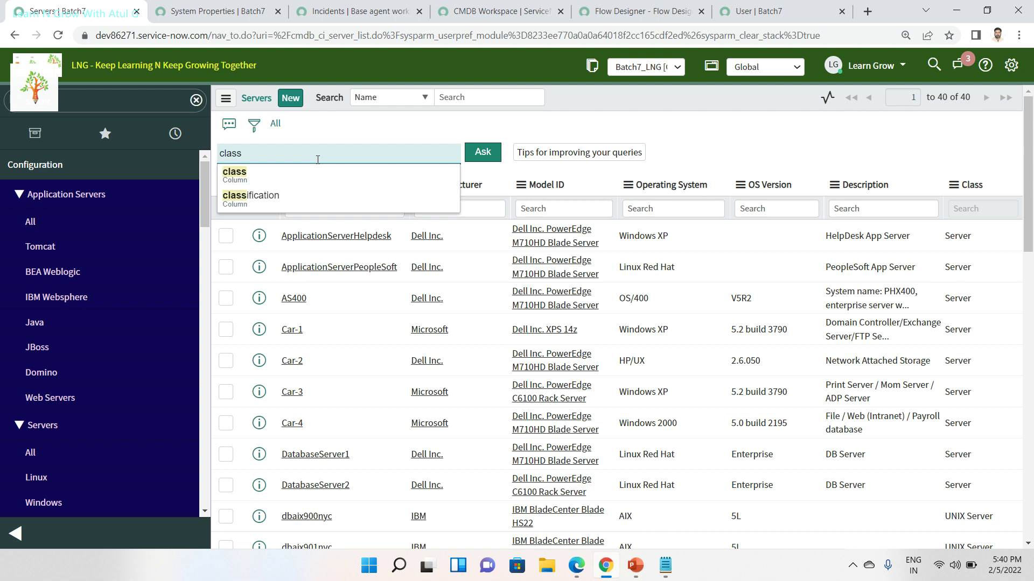
{"action": "type", "text": " is "}
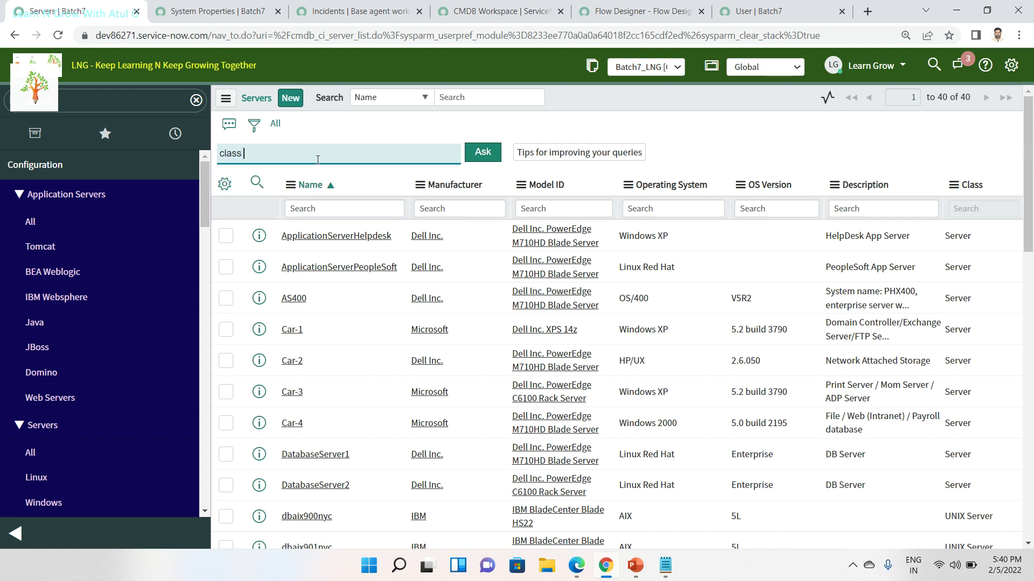
{"action": "type", "text": "Linu"}
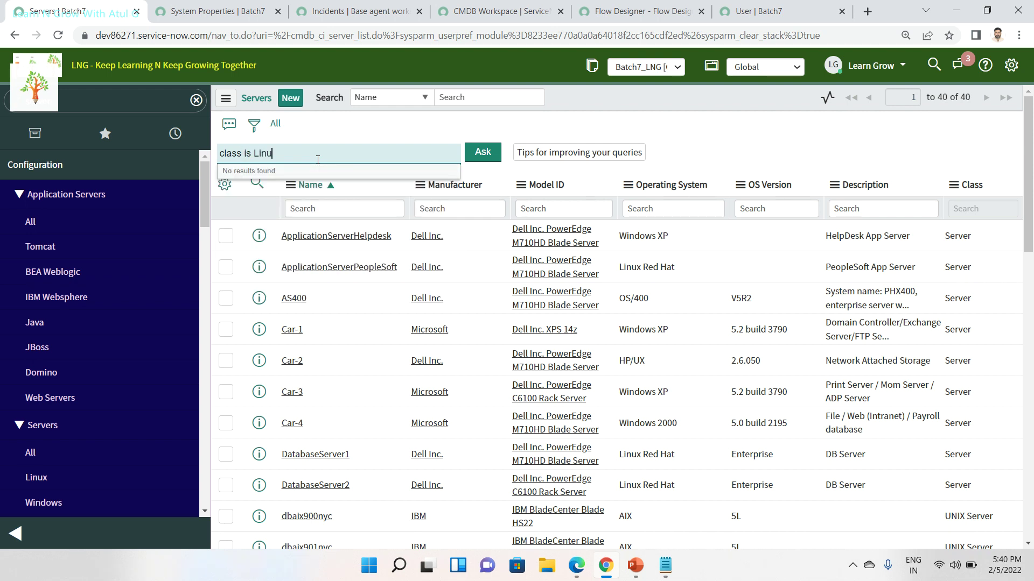
{"action": "type", "text": "x"}
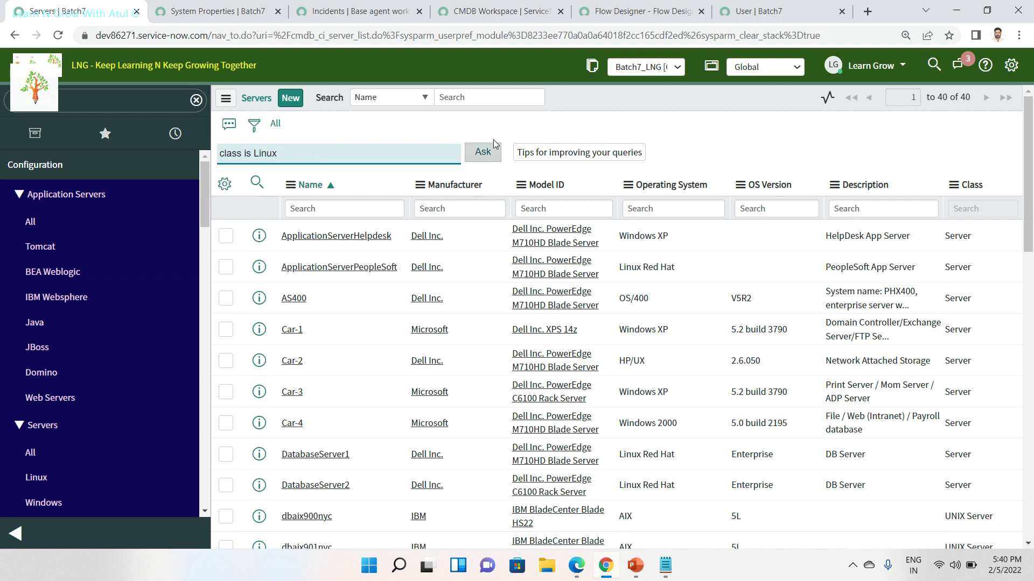
{"action": "left_click", "coordinate": [482, 153]}
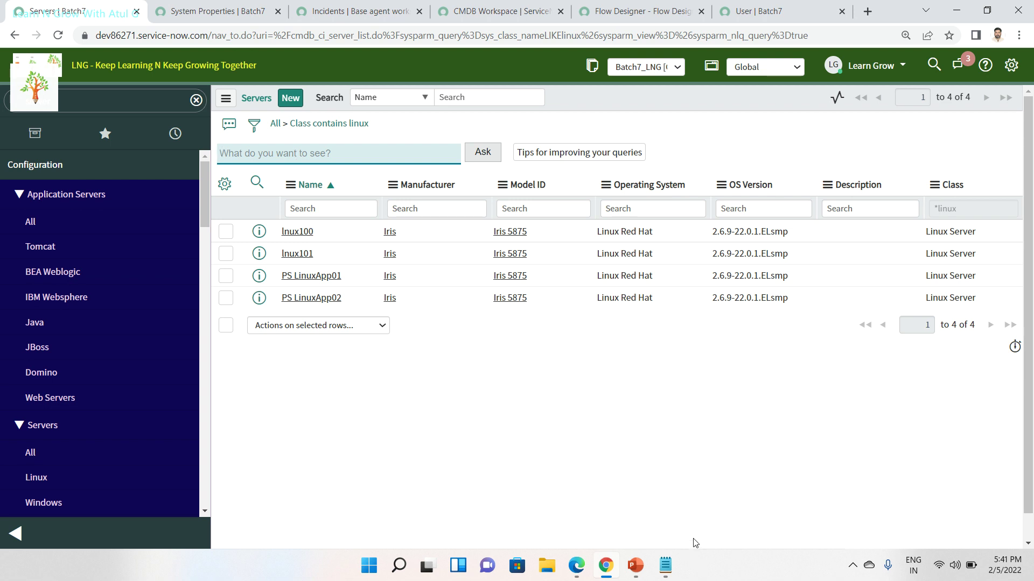
{"action": "mouse_move", "coordinate": [662, 567]}
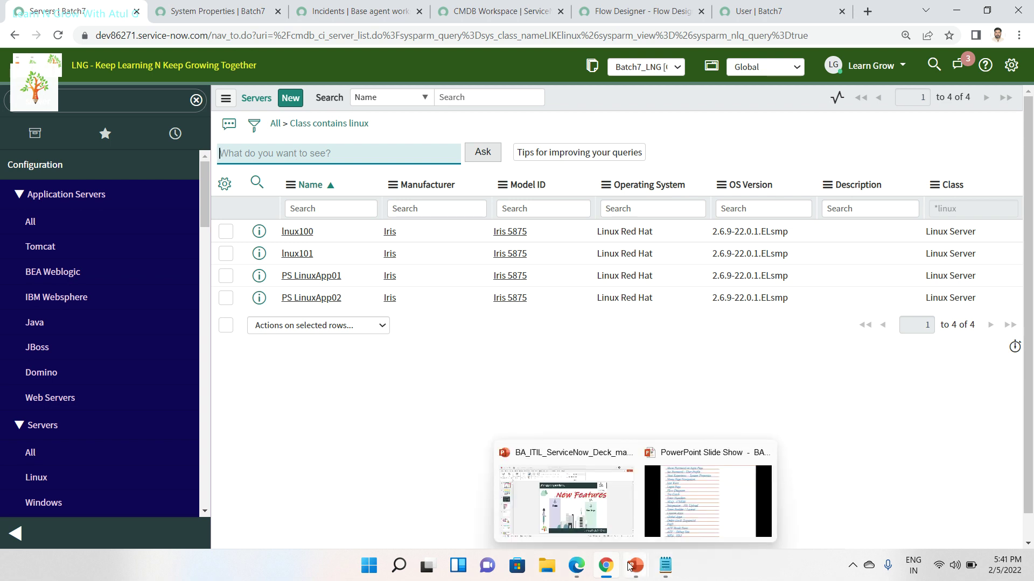
{"action": "left_click", "coordinate": [679, 502]}
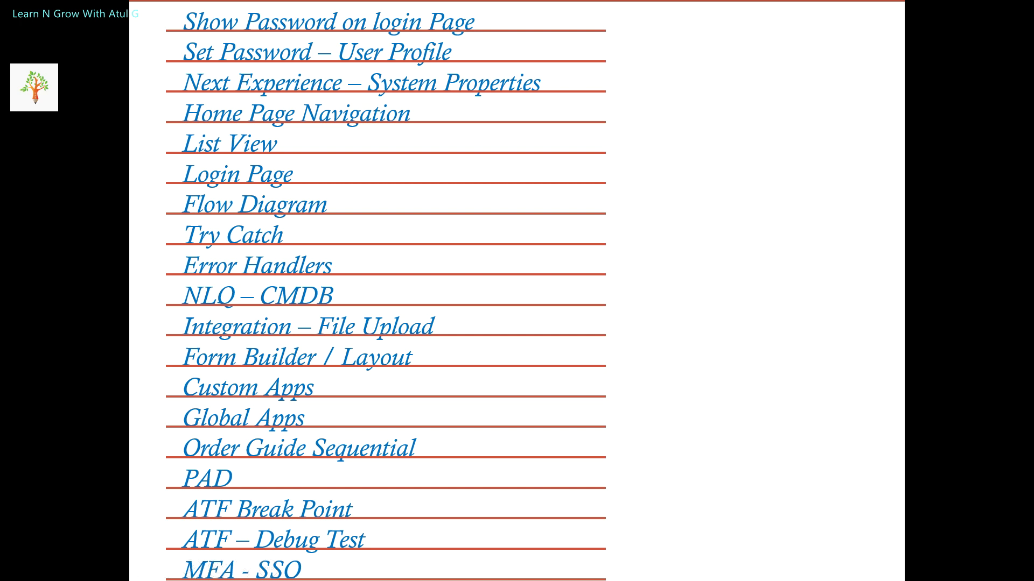
{"action": "key", "text": "alt+Tab"}
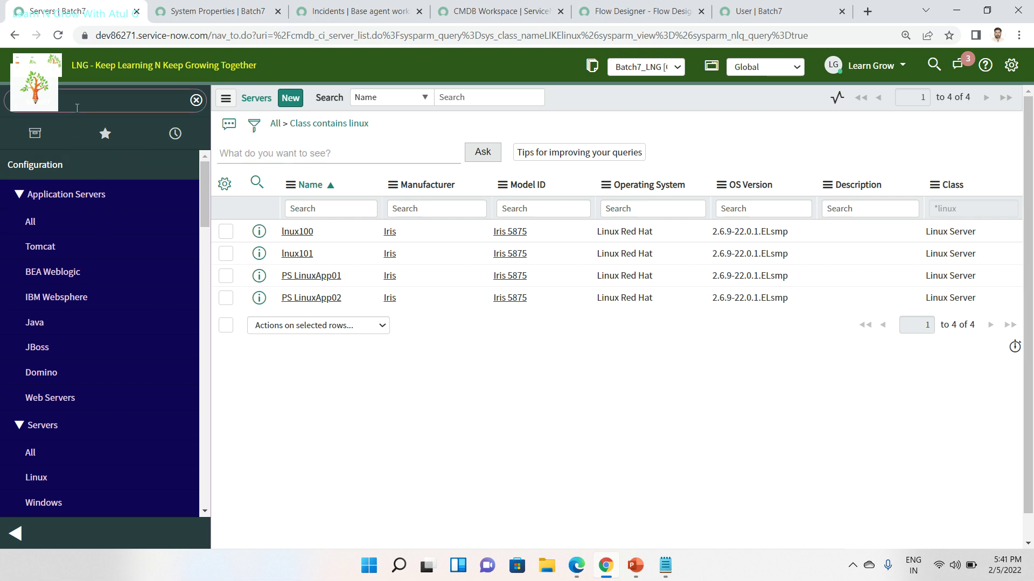
Step: Filter the navigator for 'integration' and open IntegrationHub - Import in a new tab
{"action": "type", "text": "integration"}
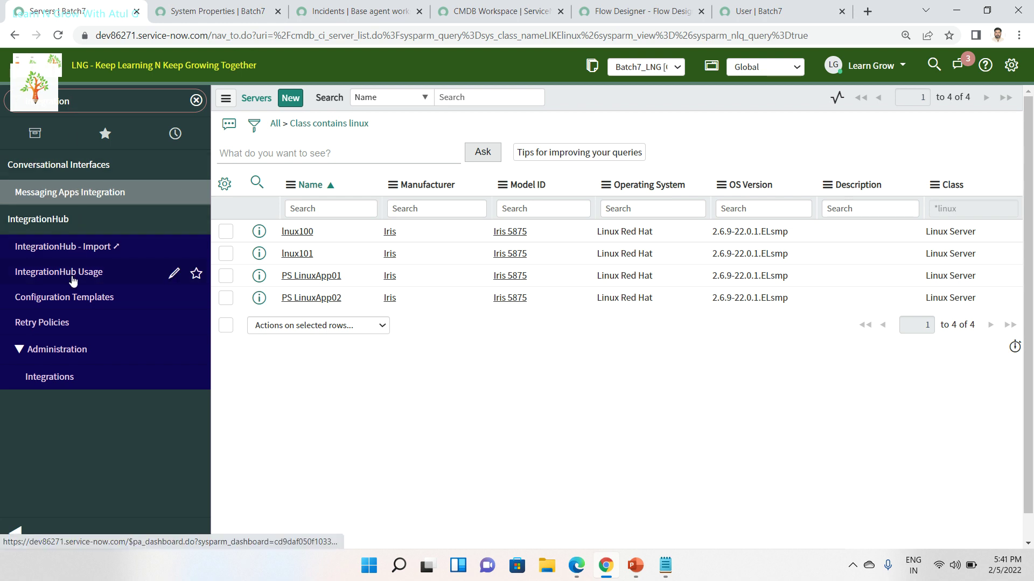
{"action": "left_click", "coordinate": [77, 245]}
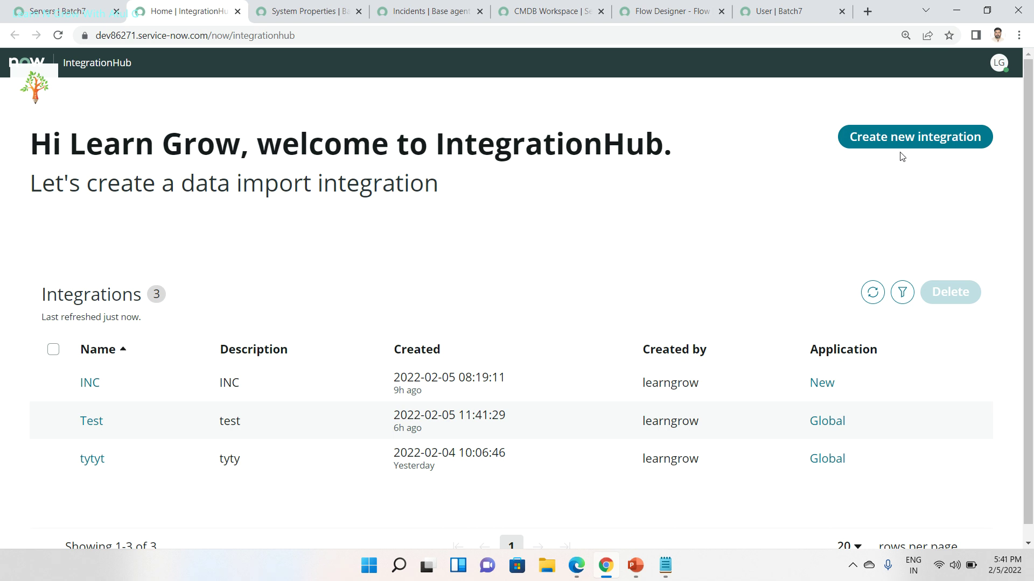
Step: Create a new data import integration and enter LNG as its name
{"action": "left_click", "coordinate": [904, 142]}
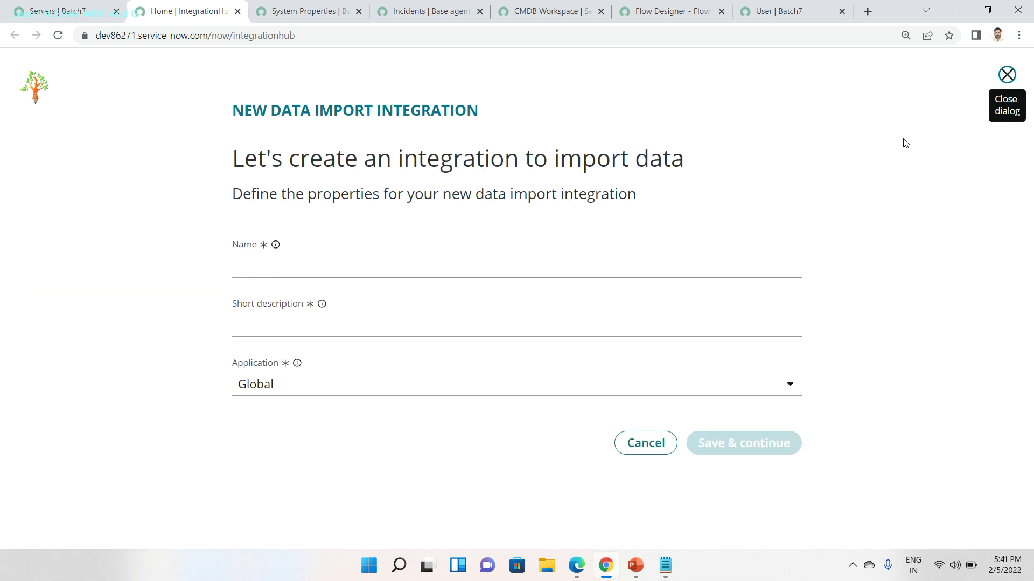
{"action": "left_click", "coordinate": [294, 261]}
{"action": "type", "text": "LNG"}
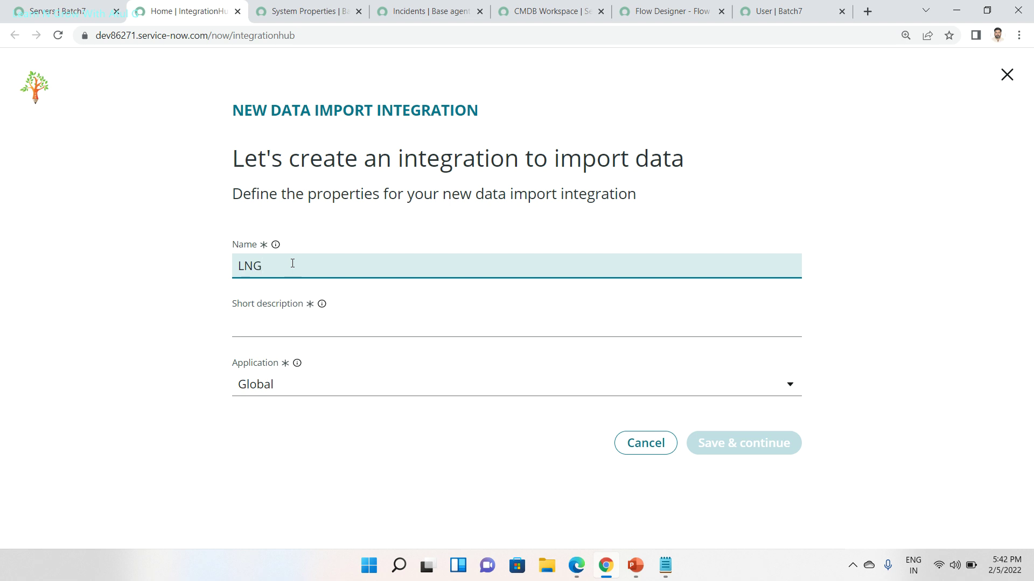
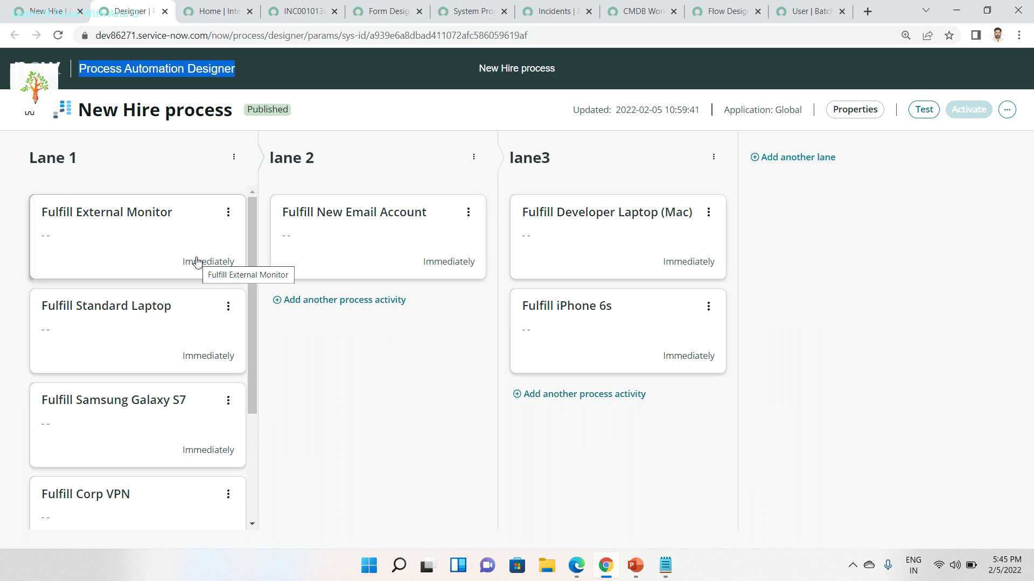
Step: Move Standard Laptop to lane 2 and Corp VPN to lane 3, and rename Lane 1 to 'Pre Order'
{"action": "left_click_drag", "start_coordinate": [113, 344], "coordinate": [333, 345]}
{"action": "left_click_drag", "start_coordinate": [182, 406], "coordinate": [663, 407]}
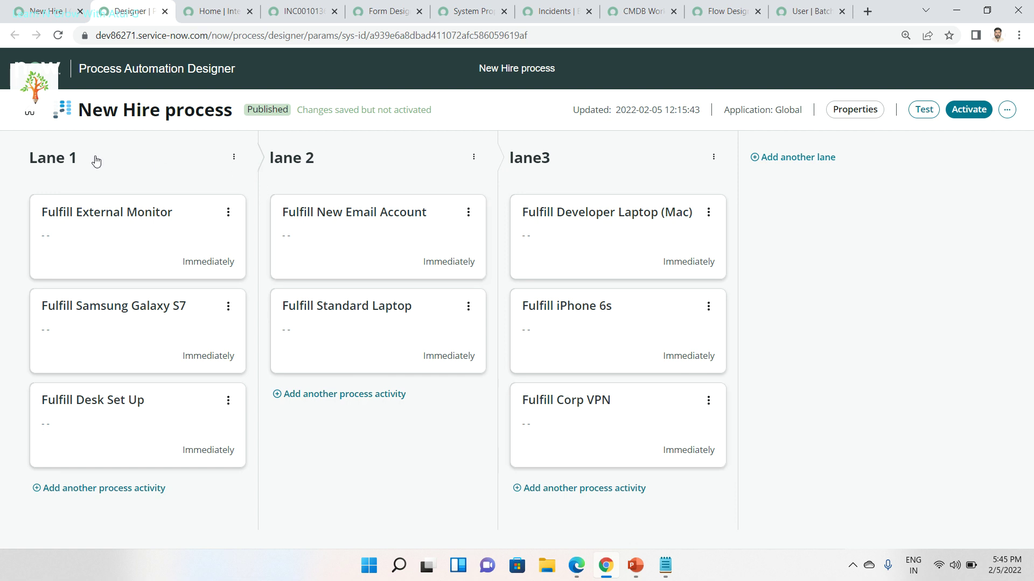
{"action": "left_click", "coordinate": [76, 162]}
{"action": "triple_click", "coordinate": [805, 216]}
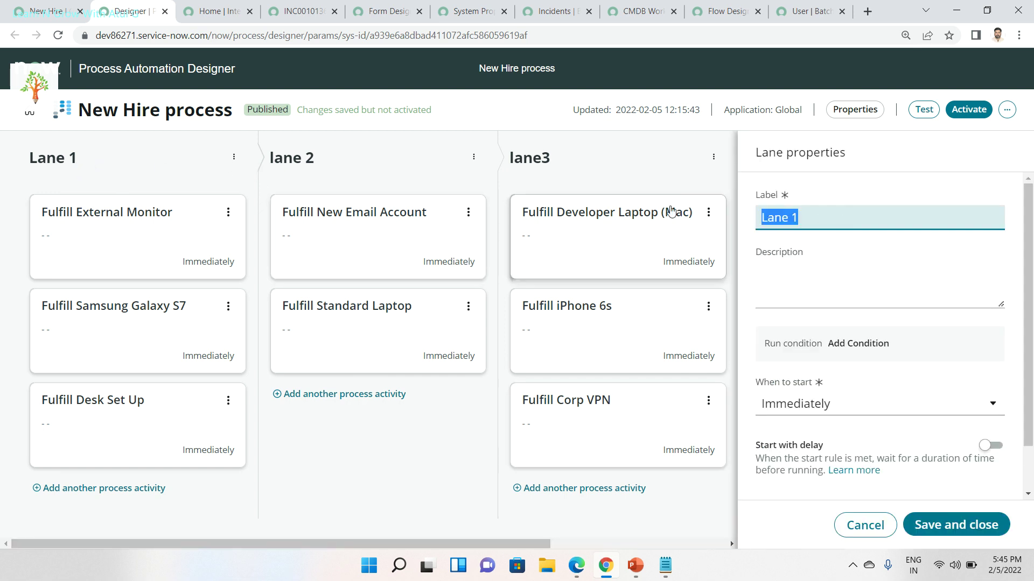
{"action": "type", "text": "Pre Oder"}
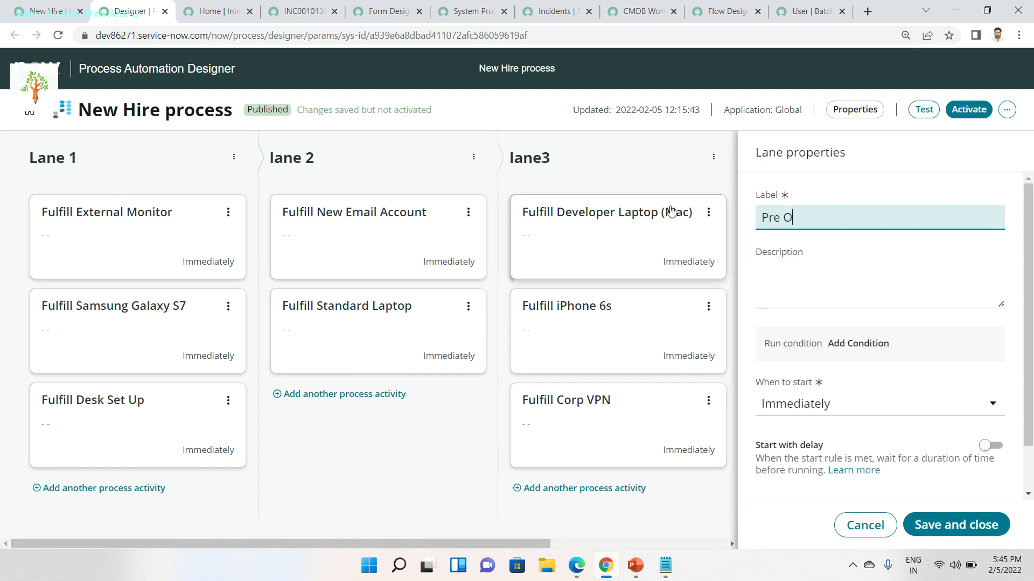
{"action": "key", "text": "BackSpace"}
{"action": "key", "text": "BackSpace"}
{"action": "key", "text": "BackSpace"}
{"action": "type", "text": "rder"}
{"action": "key", "text": "Tab"}
{"action": "left_click", "coordinate": [984, 524]}
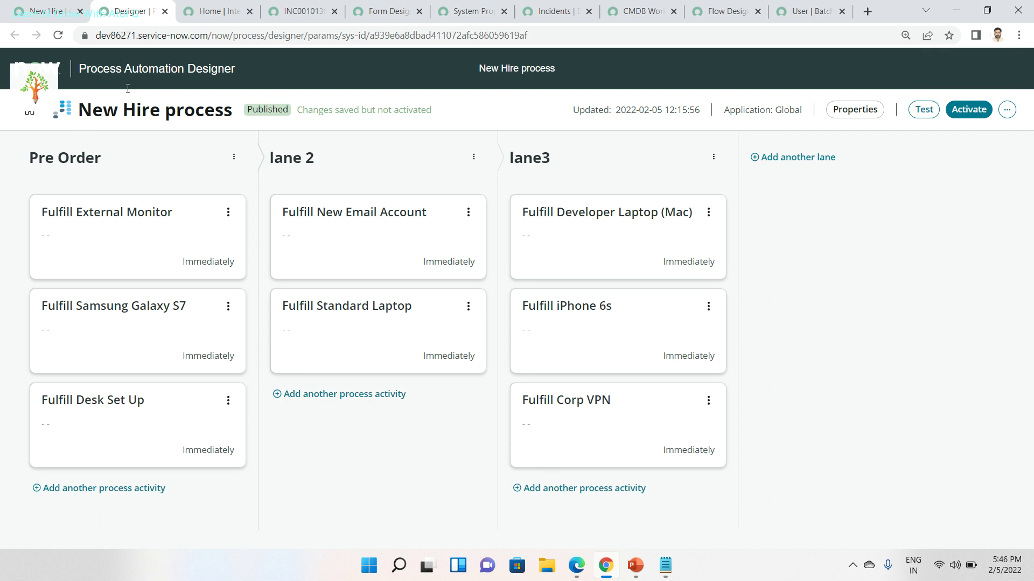
Step: Show the PowerPoint topics slide full screen, then return to the New Hire browser tab
{"action": "mouse_move", "coordinate": [633, 564]}
{"action": "left_click", "coordinate": [683, 506]}
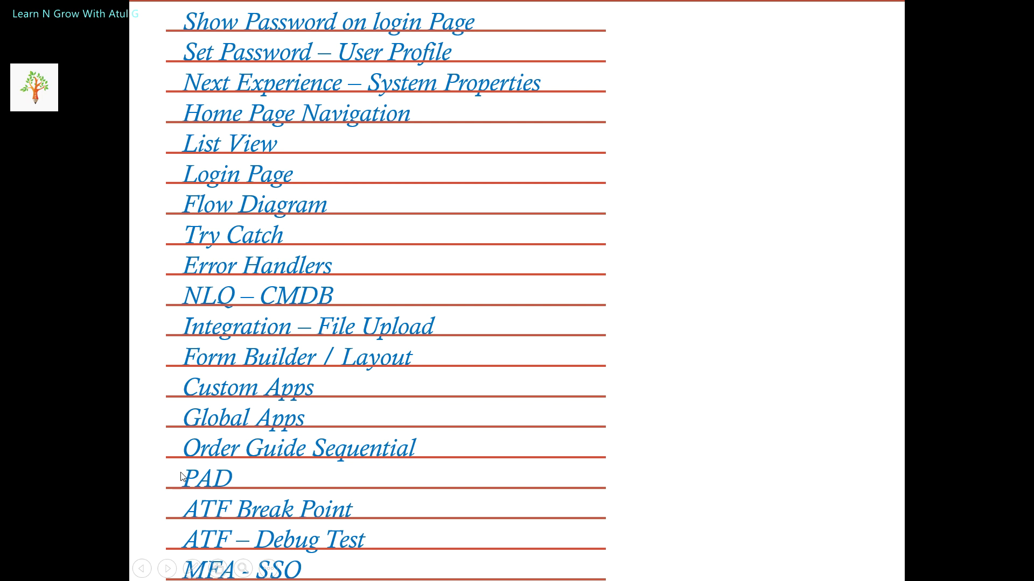
{"action": "key", "text": "alt+Tab"}
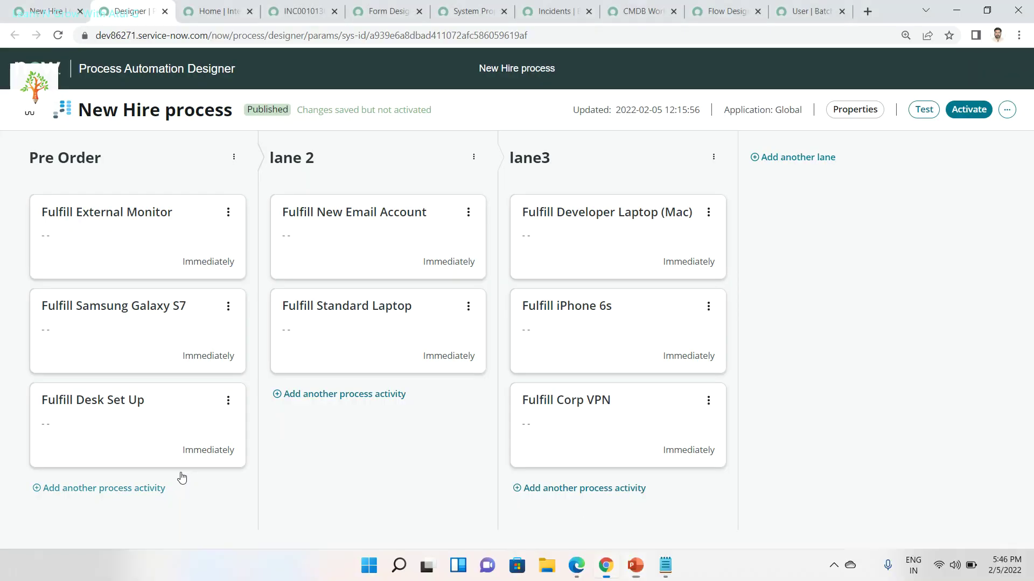
{"action": "left_click", "coordinate": [32, 12]}
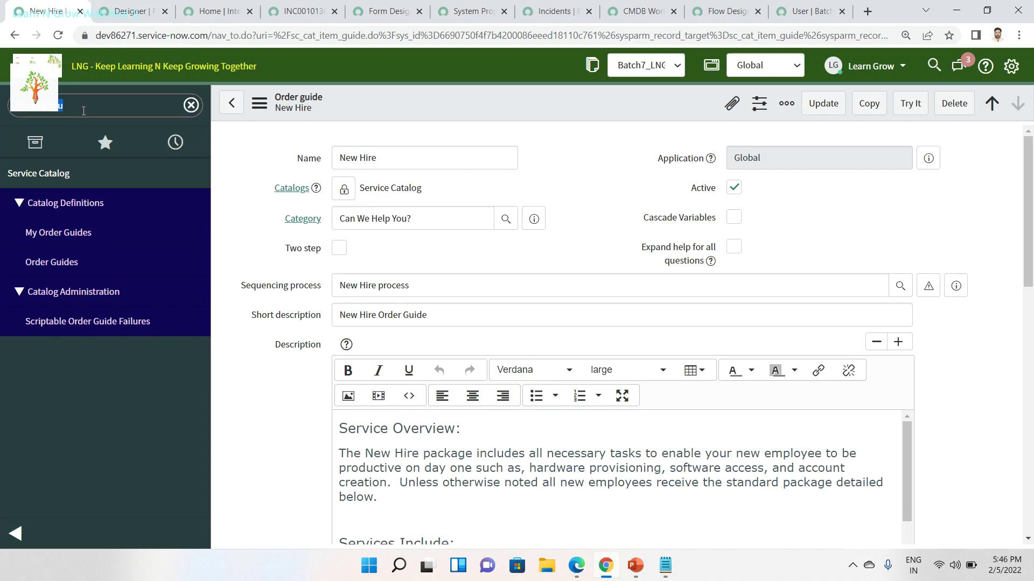
Step: Filter the navigator for 'Process Au' and open Process Automation Designer in a new tab
{"action": "key", "text": "BackSpace"}
{"action": "type", "text": "Process Au"}
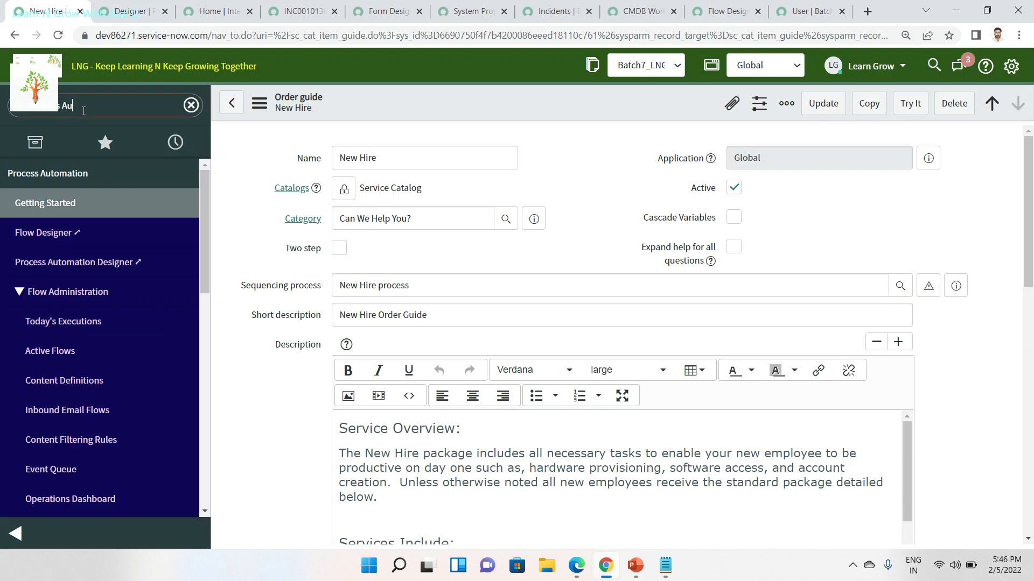
{"action": "left_click", "coordinate": [56, 264]}
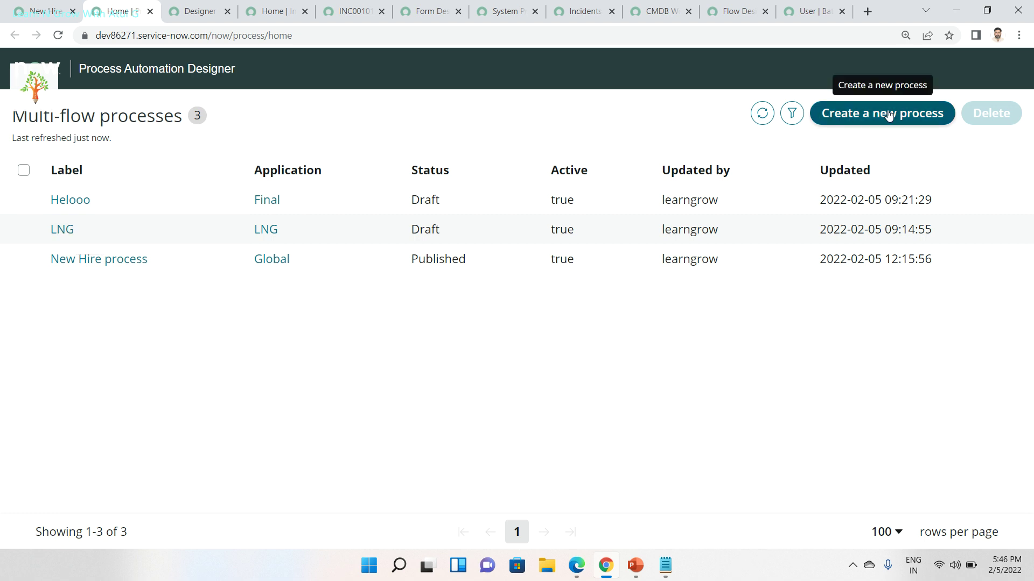
Step: Return to the New Hire tab and go to the instance home page
{"action": "left_click", "coordinate": [45, 11]}
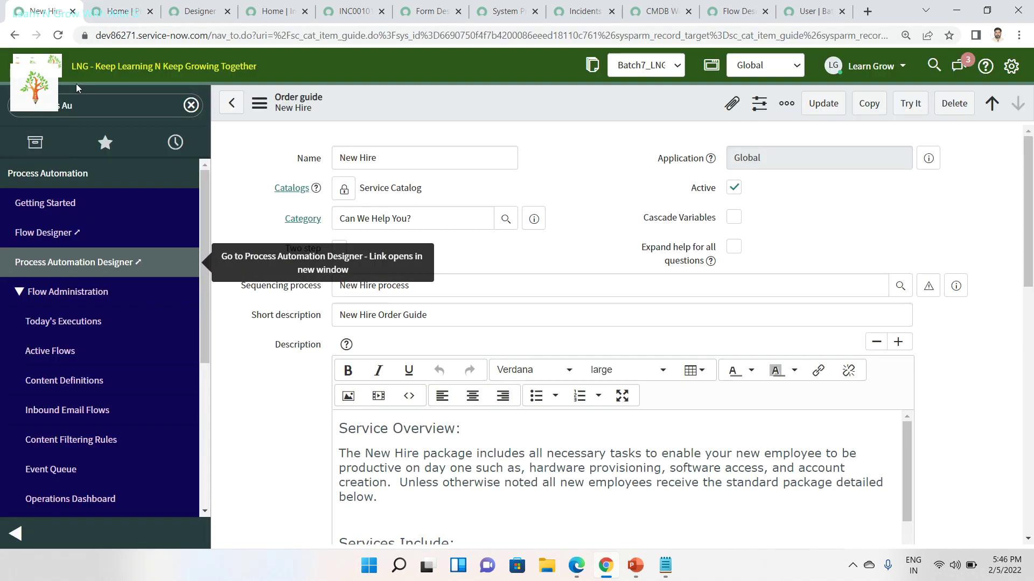
{"action": "left_click", "coordinate": [38, 81]}
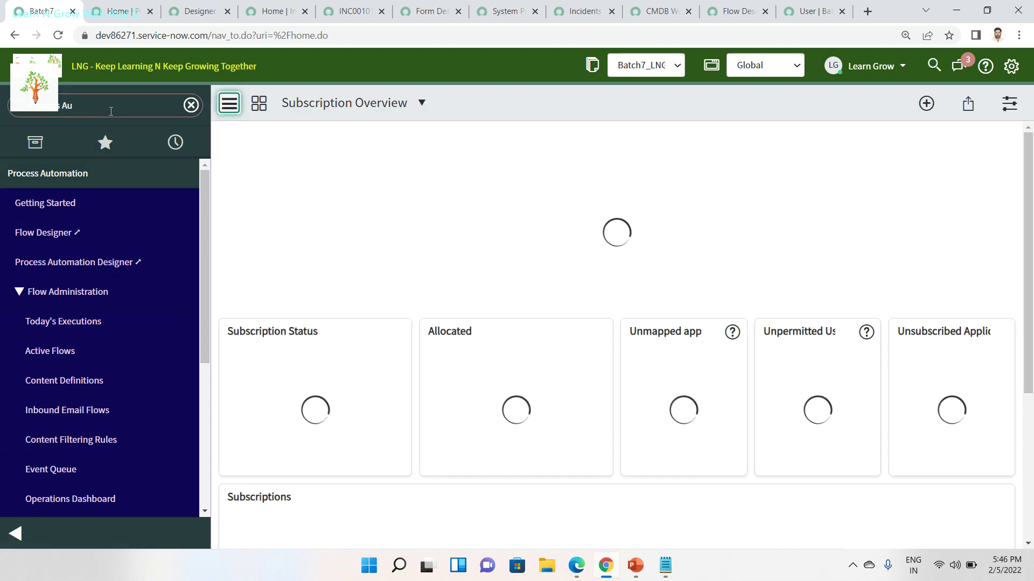
{"action": "key", "text": "Return"}
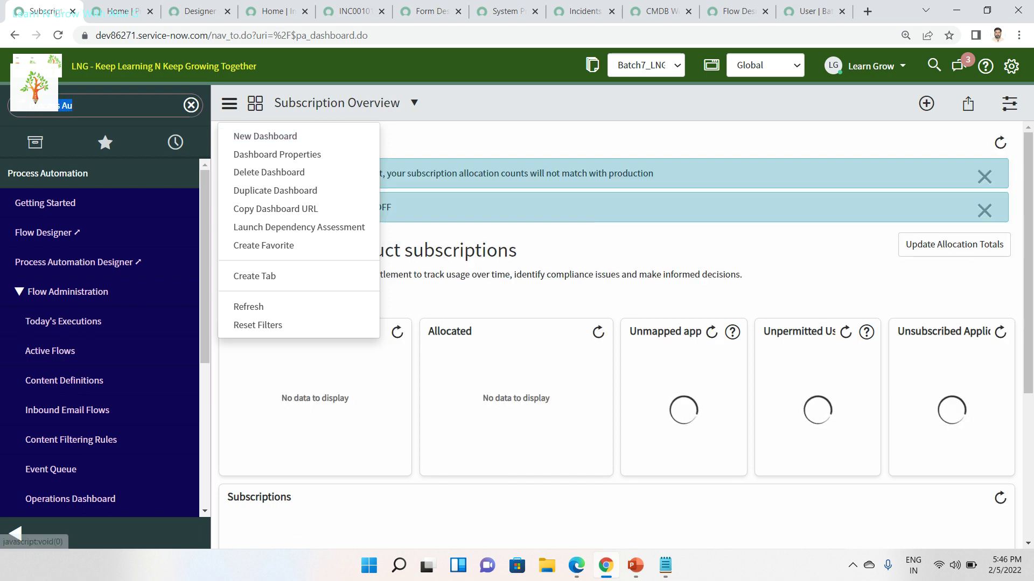
{"action": "key", "text": "BackSpace"}
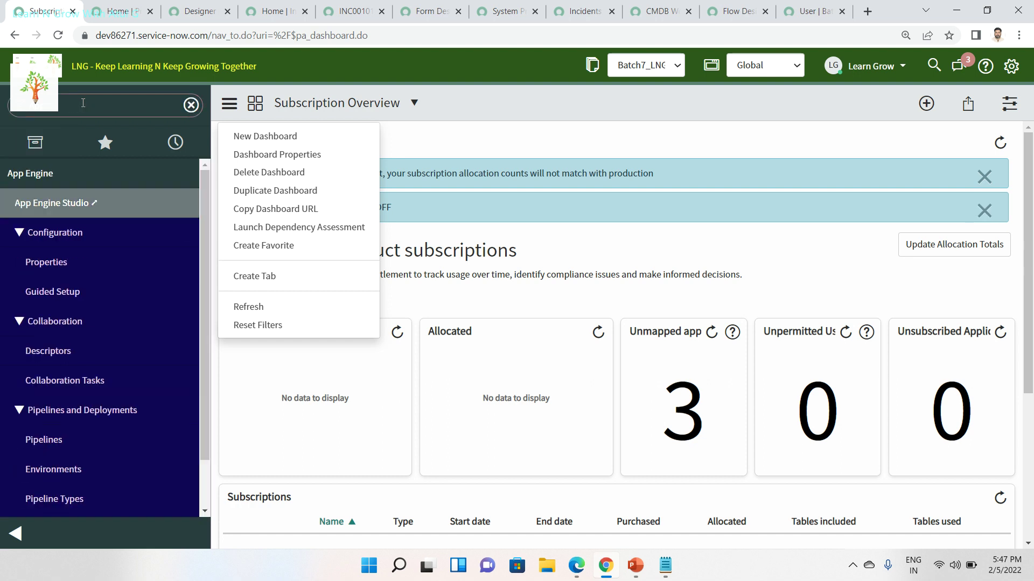
Step: In App Engine Studio, open the New app and browse its Add a process templates, then view the process list
{"action": "left_click", "coordinate": [53, 205]}
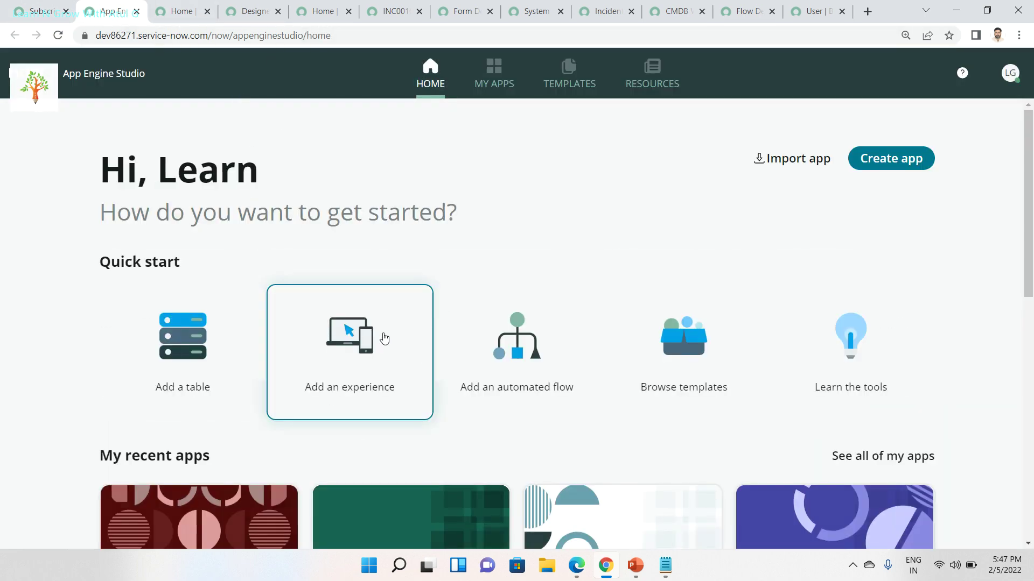
{"action": "scroll", "coordinate": [376, 350], "scroll_direction": "down", "scroll_amount": 3}
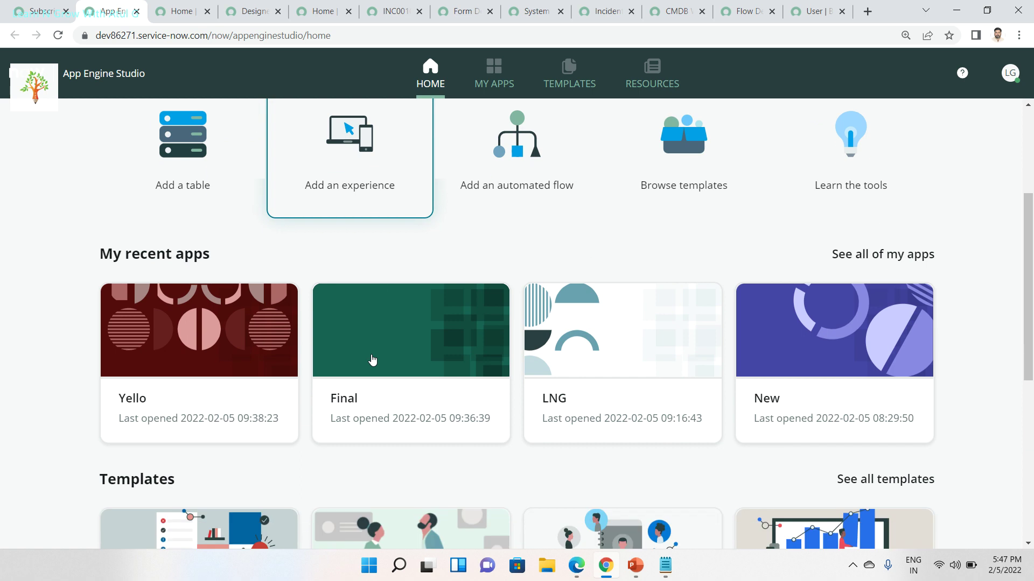
{"action": "left_click", "coordinate": [801, 345]}
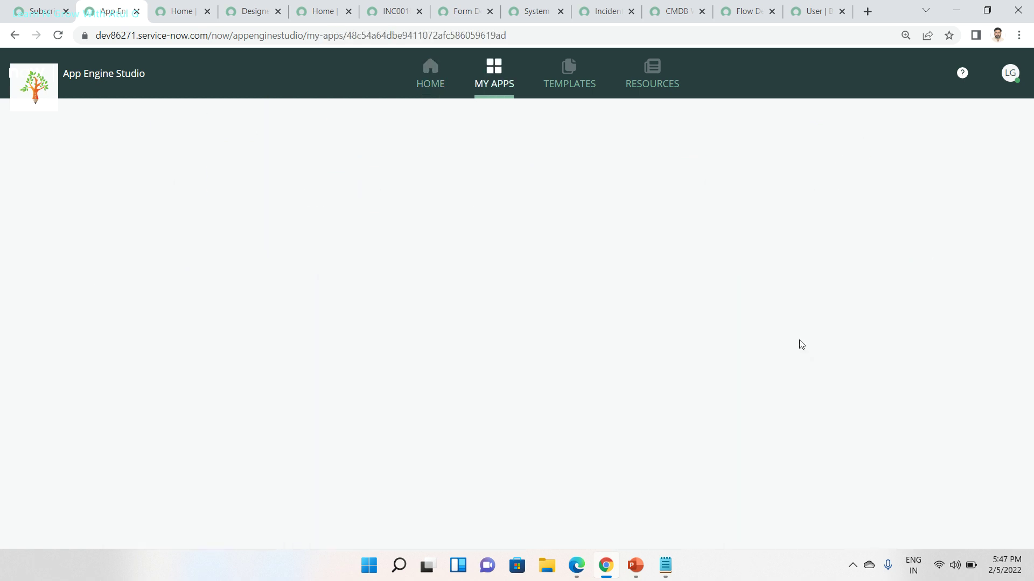
{"action": "left_click", "coordinate": [86, 247]}
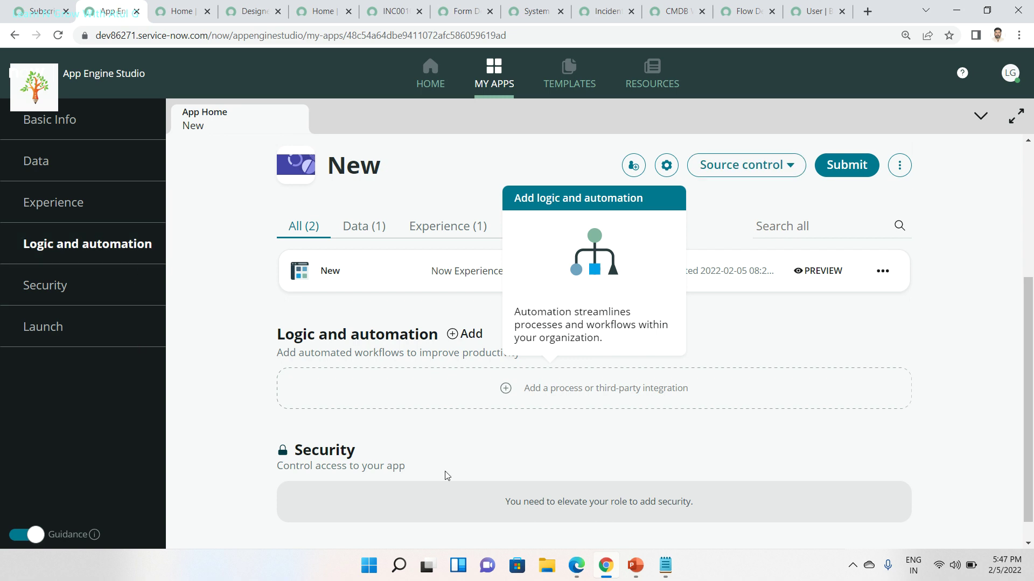
{"action": "left_click", "coordinate": [570, 399]}
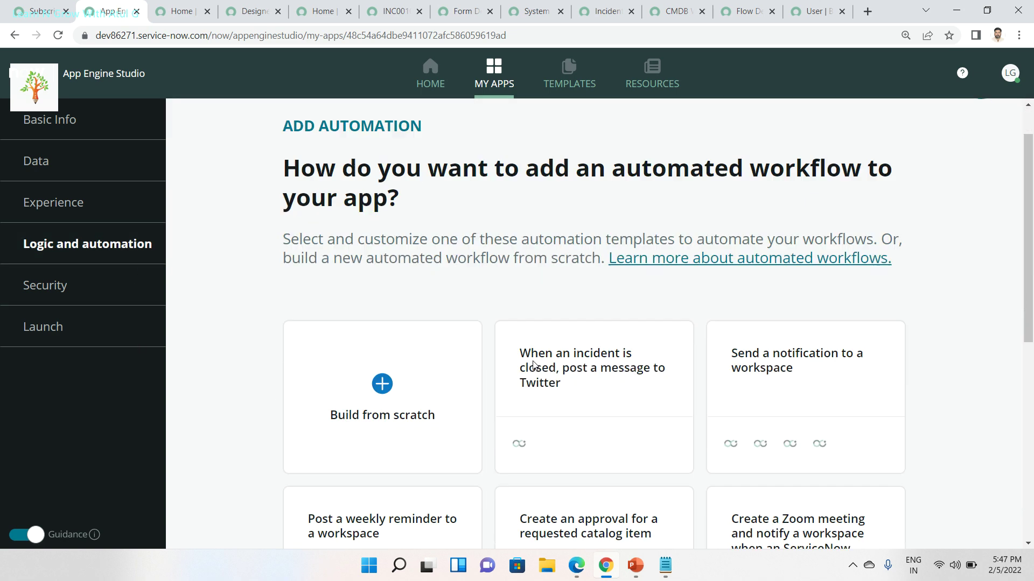
{"action": "scroll", "coordinate": [533, 365], "scroll_direction": "down", "scroll_amount": 4}
{"action": "scroll", "coordinate": [728, 397], "scroll_direction": "down", "scroll_amount": 4}
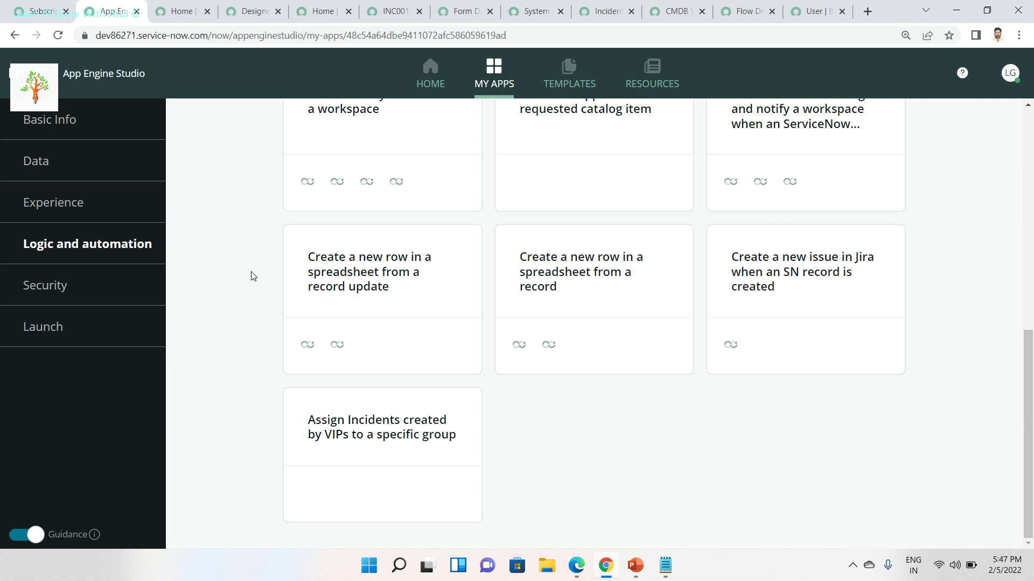
{"action": "scroll", "coordinate": [253, 276], "scroll_direction": "up", "scroll_amount": 4}
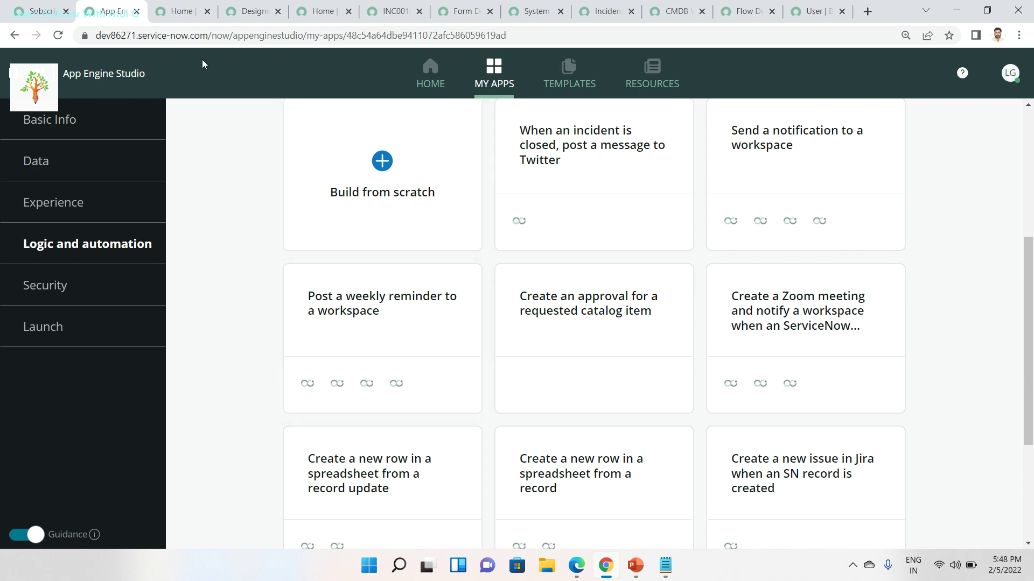
{"action": "left_click", "coordinate": [181, 12]}
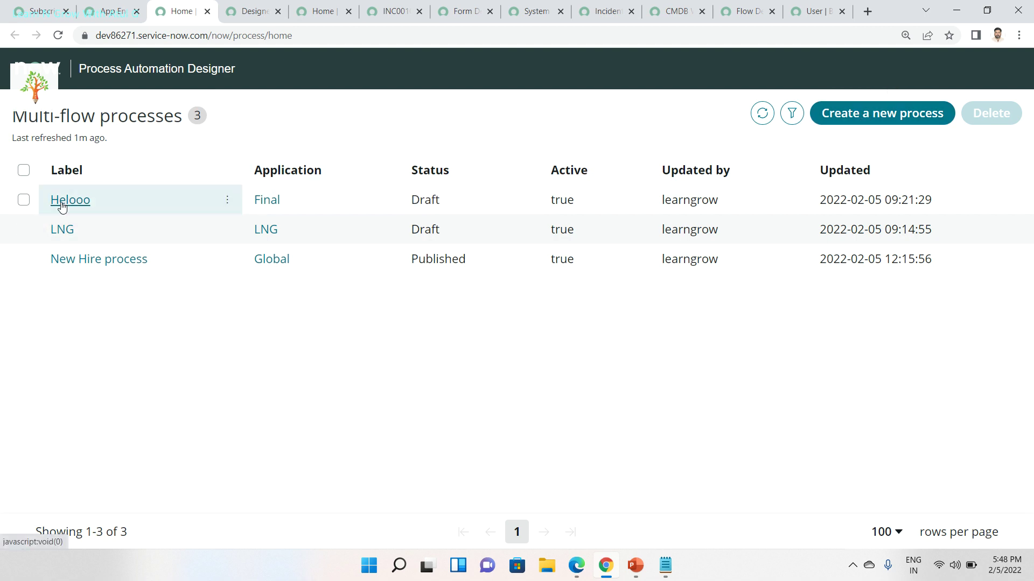
Step: Create a new process with label 'Yello' and description 'Yello'
{"action": "left_click", "coordinate": [870, 119]}
{"action": "left_click", "coordinate": [342, 215]}
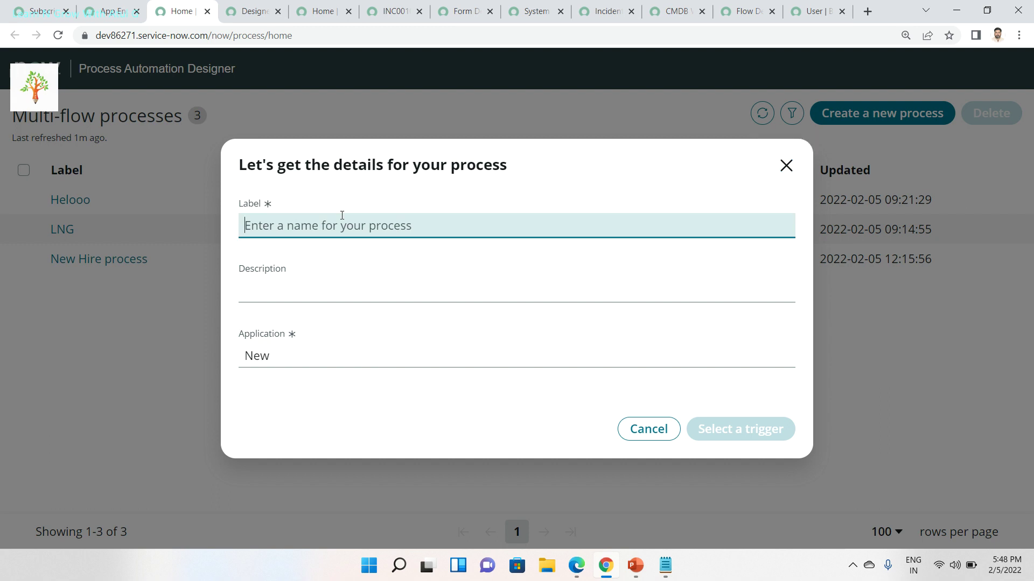
{"action": "type", "text": "Yello"}
{"action": "key", "text": "Tab"}
{"action": "type", "text": "Yello"}
{"action": "key", "text": "Tab"}
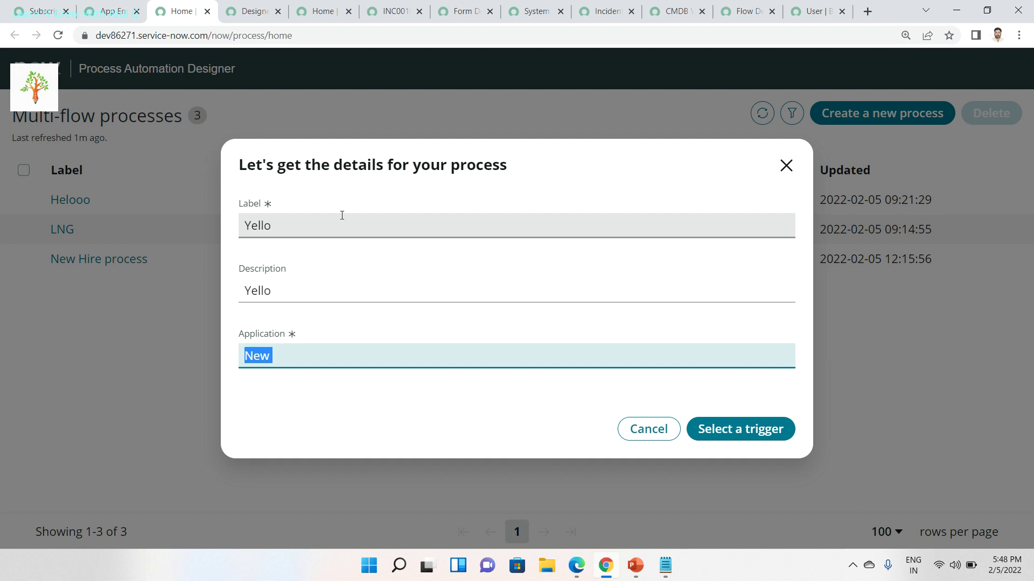
Step: Set the new process's application to Global
{"action": "key", "text": "BackSpace"}
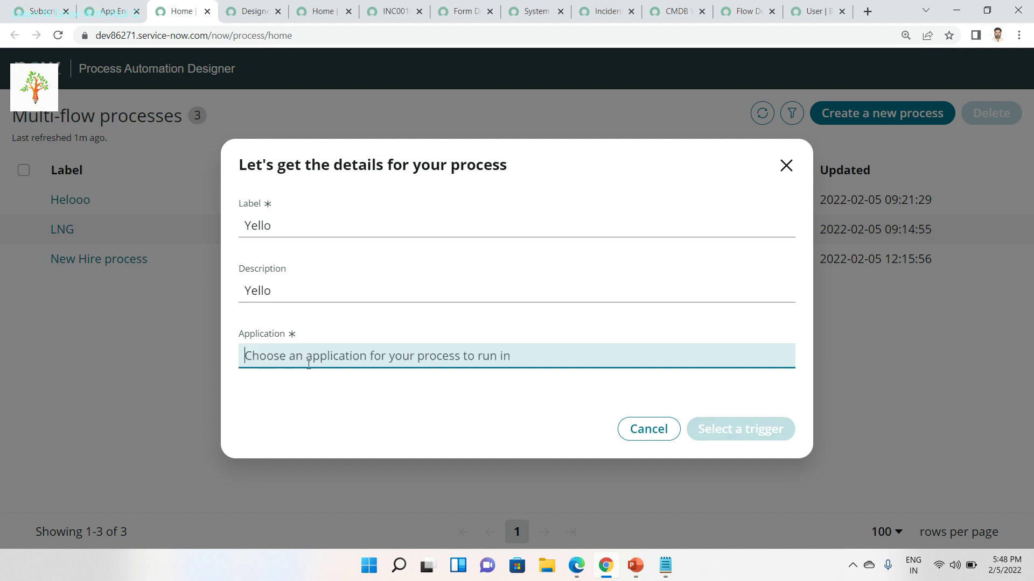
{"action": "type", "text": "Ye"}
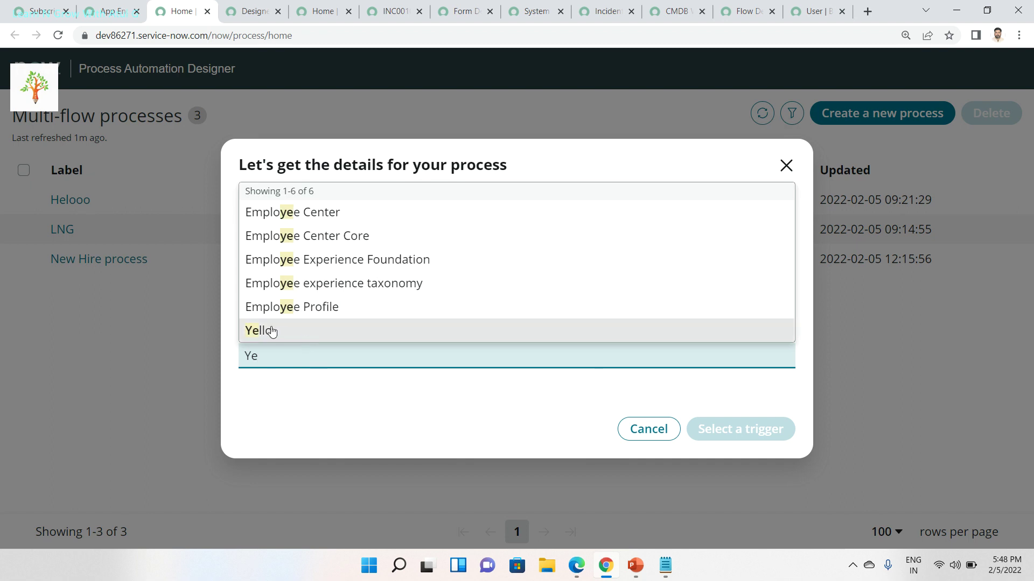
{"action": "left_click_drag", "start_coordinate": [269, 357], "coordinate": [213, 353]}
{"action": "type", "text": "inci"}
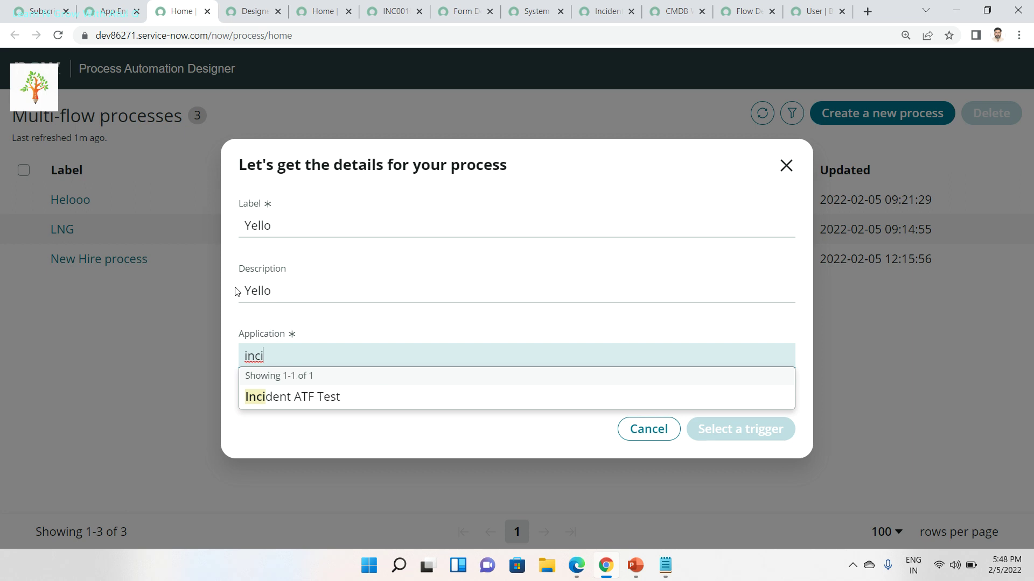
{"action": "key", "text": "BackSpace"}
{"action": "key", "text": "BackSpace"}
{"action": "key", "text": "BackSpace"}
{"action": "key", "text": "BackSpace"}
{"action": "type", "text": "Yell"}
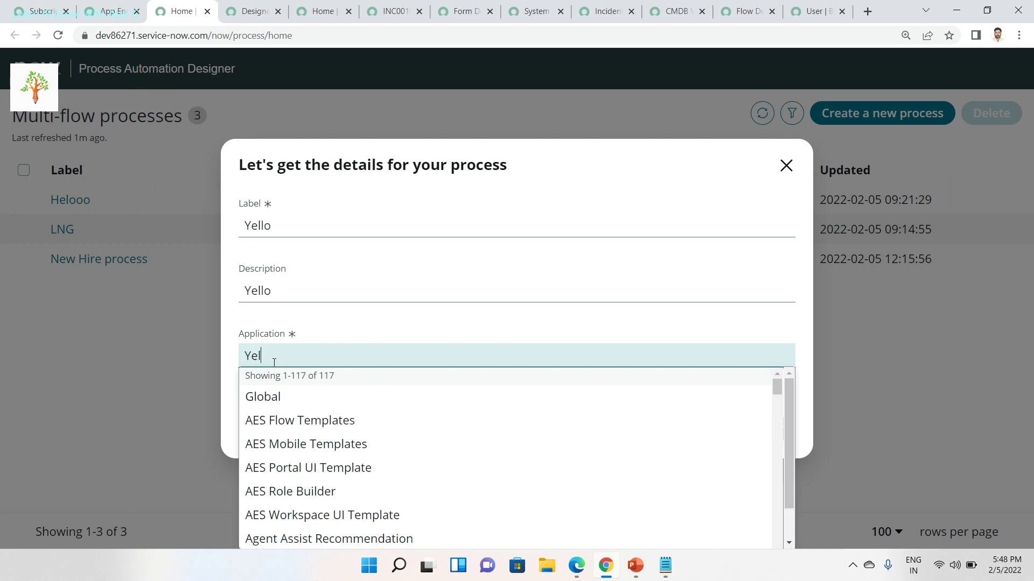
{"action": "key", "text": "BackSpace"}
{"action": "key", "text": "BackSpace"}
{"action": "key", "text": "BackSpace"}
{"action": "key", "text": "BackSpace"}
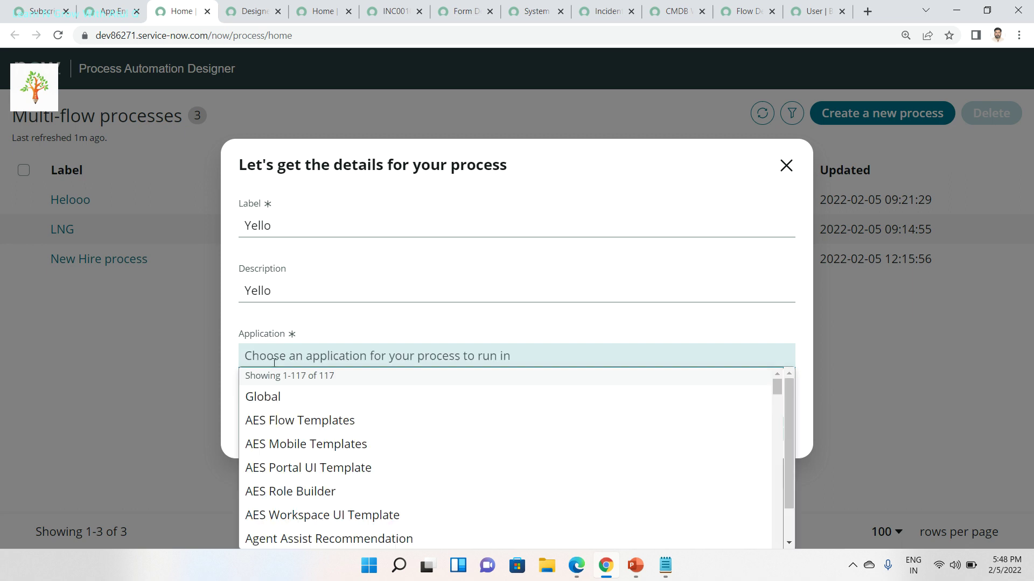
{"action": "type", "text": "Global"}
{"action": "left_click", "coordinate": [257, 394]}
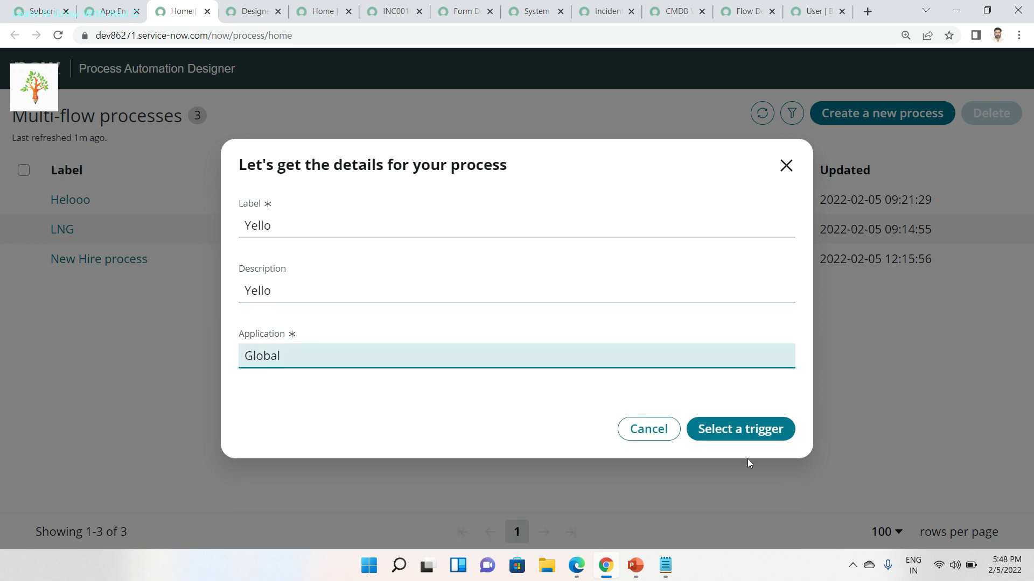
Step: Go to trigger selection and choose to define your own conditions
{"action": "left_click", "coordinate": [741, 431]}
{"action": "left_click", "coordinate": [247, 225]}
{"action": "left_click", "coordinate": [301, 254]}
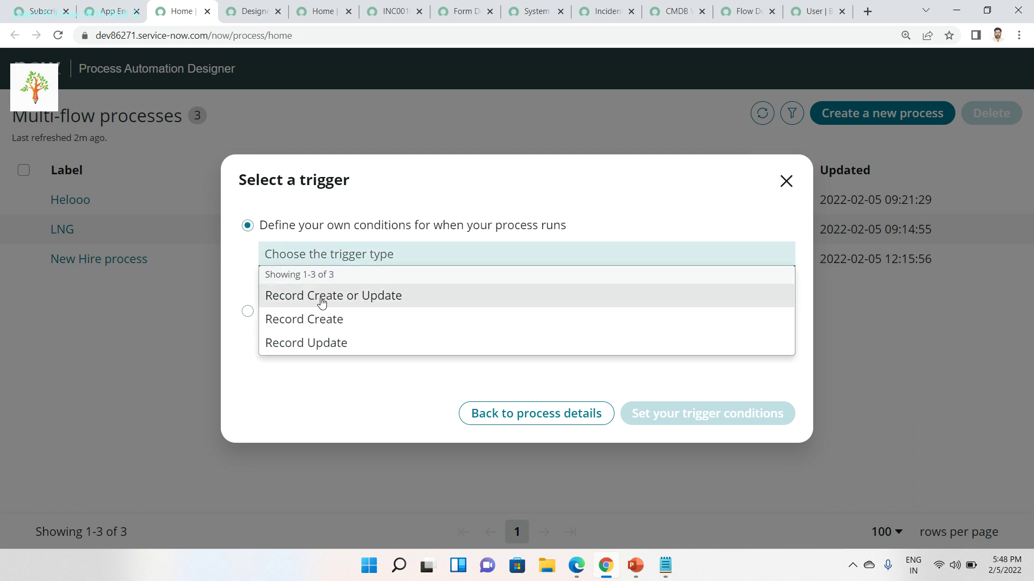
Step: Trigger Yello on Record Create of the LNG_Batch7 table and go to the designer
{"action": "left_click", "coordinate": [324, 323]}
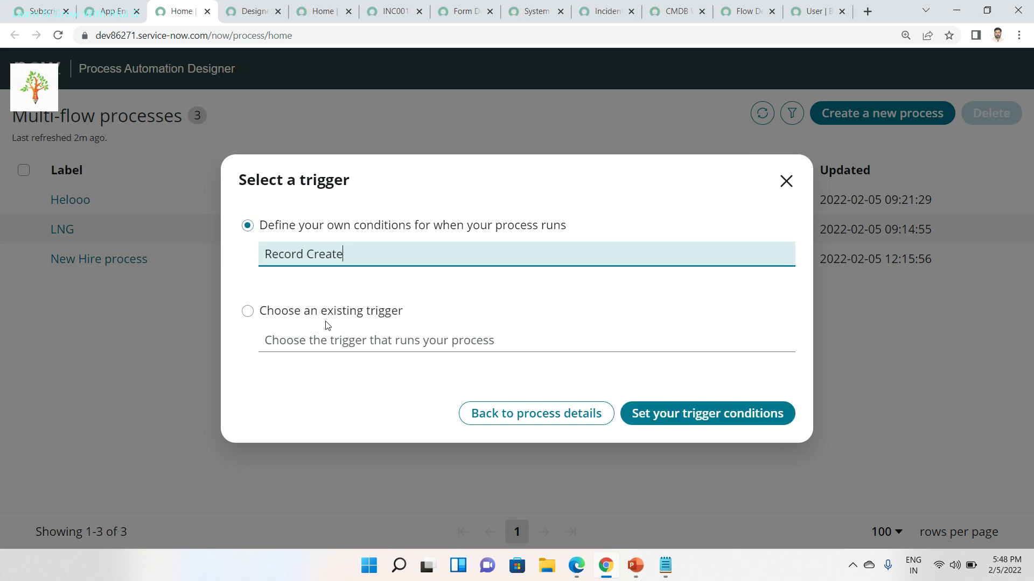
{"action": "left_click", "coordinate": [656, 413]}
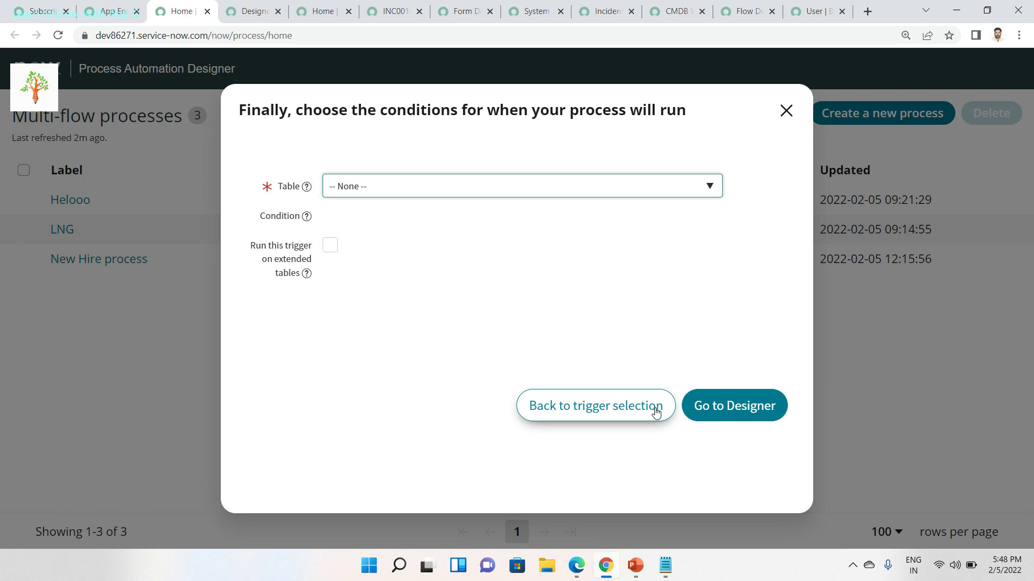
{"action": "left_click", "coordinate": [386, 194]}
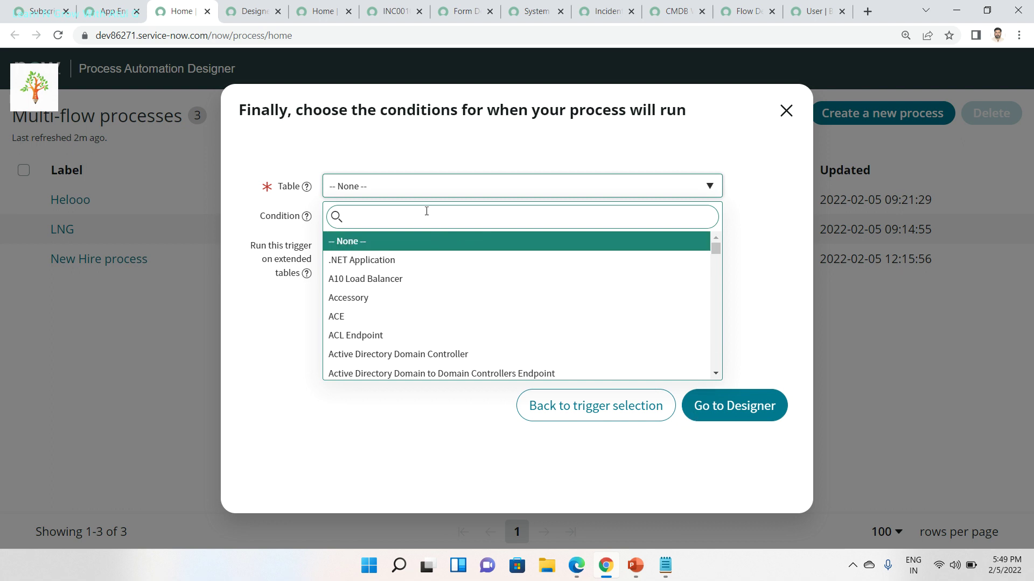
{"action": "type", "text": "incde"}
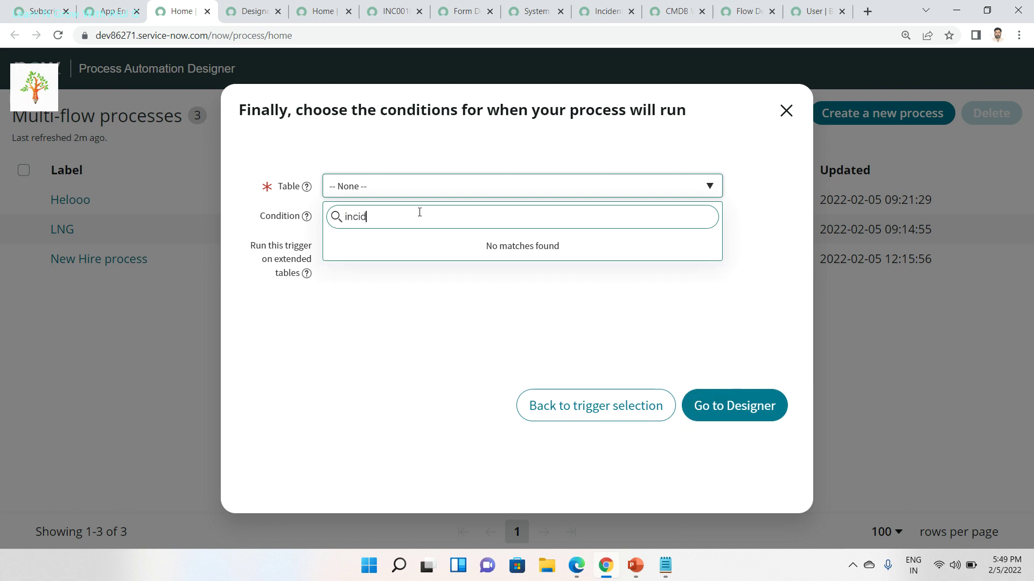
{"action": "key", "text": "BackSpace"}
{"action": "key", "text": "BackSpace"}
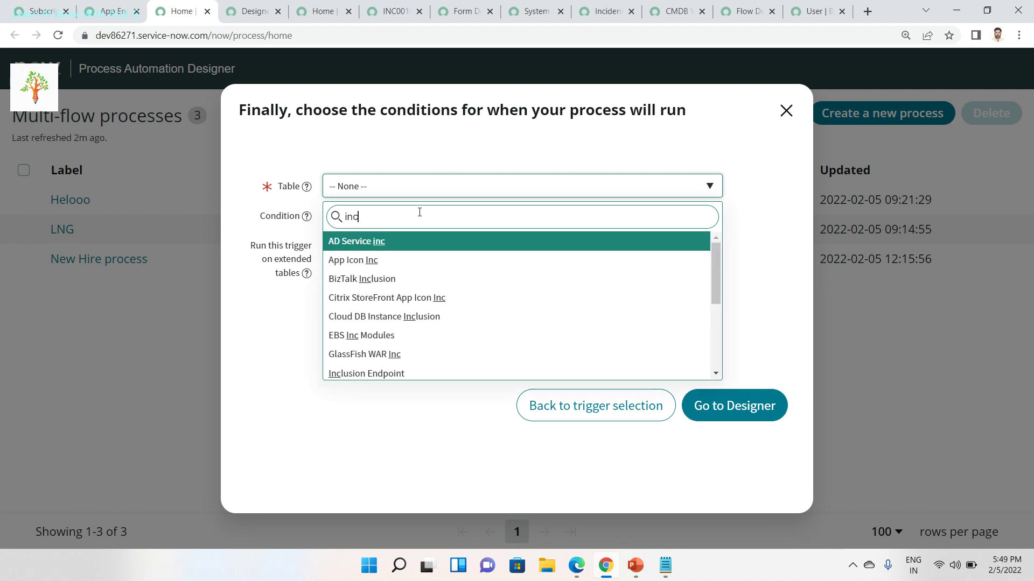
{"action": "type", "text": "iden"}
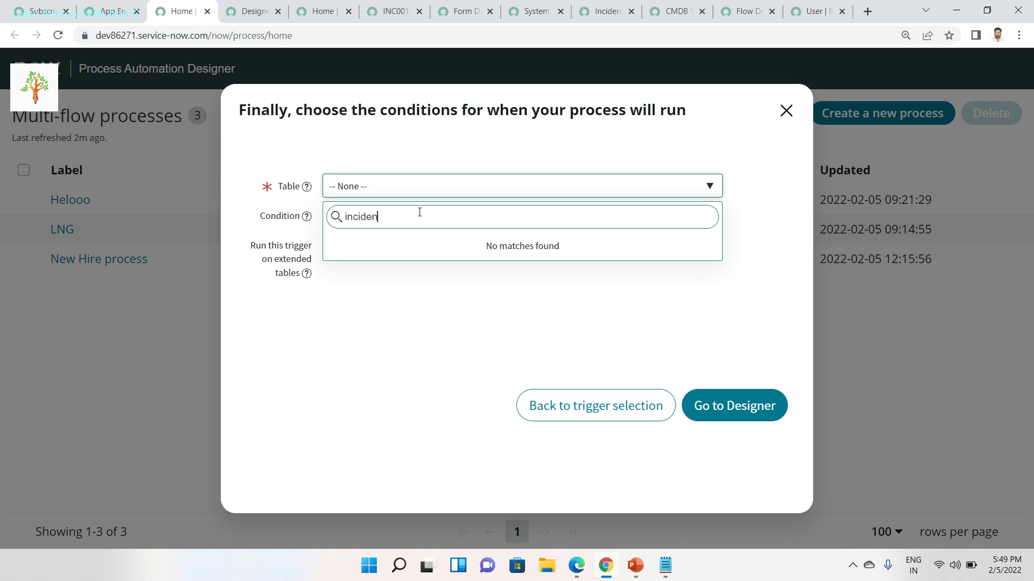
{"action": "key", "text": "BackSpace"}
{"action": "key", "text": "BackSpace"}
{"action": "key", "text": "BackSpace"}
{"action": "key", "text": "BackSpace"}
{"action": "key", "text": "BackSpace"}
{"action": "key", "text": "BackSpace"}
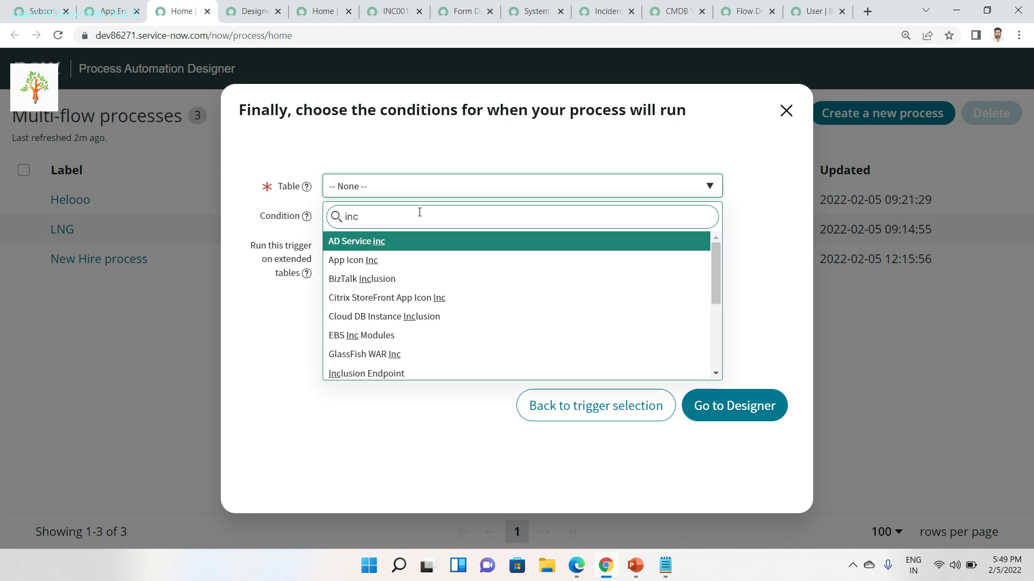
{"action": "key", "text": "BackSpace"}
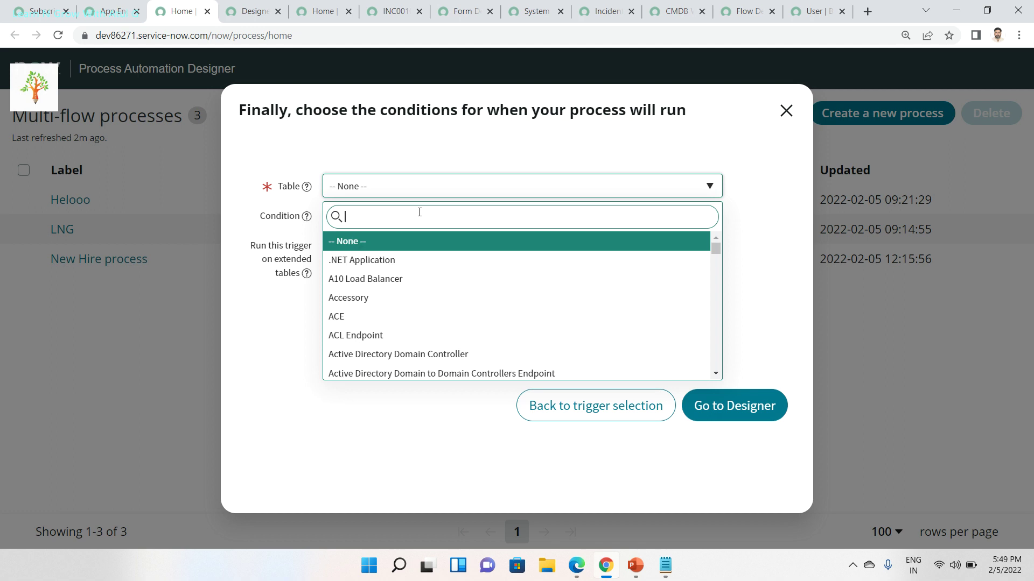
{"action": "type", "text": "LN"}
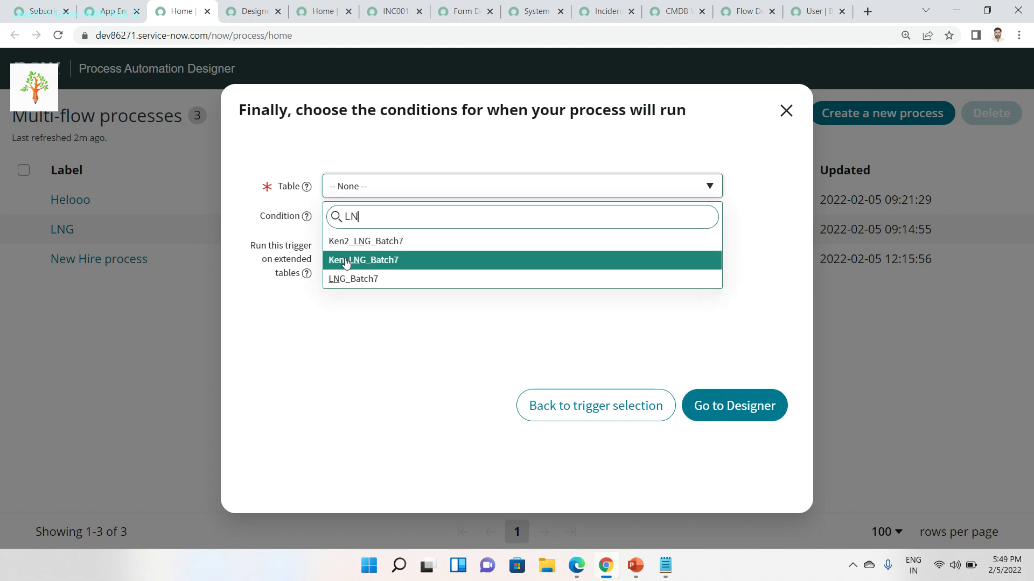
{"action": "left_click", "coordinate": [353, 279]}
{"action": "left_click", "coordinate": [760, 421]}
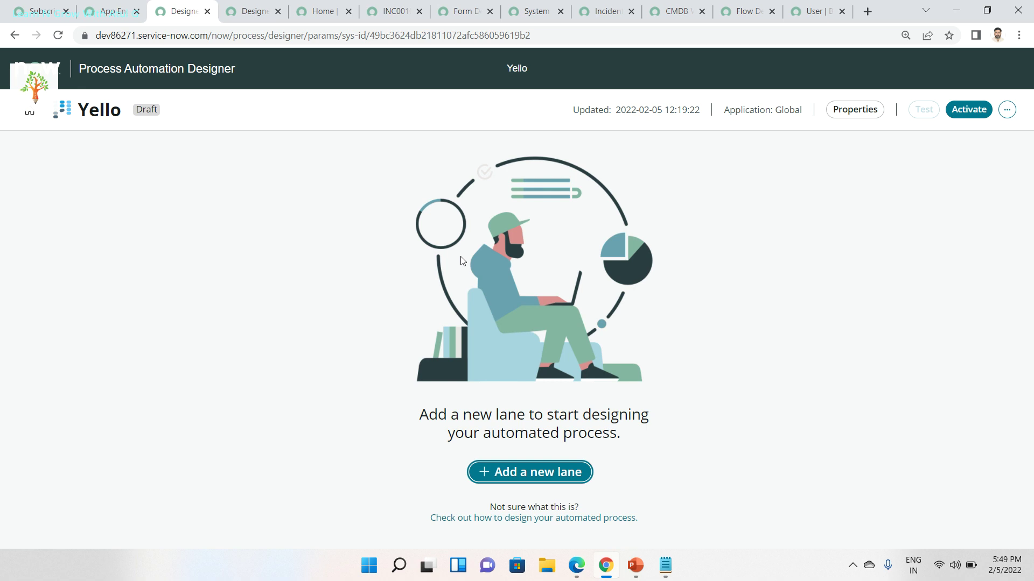
Step: Add a first untitled lane, browse activities without adding one, then show the PowerPoint slideshow
{"action": "left_click", "coordinate": [540, 472]}
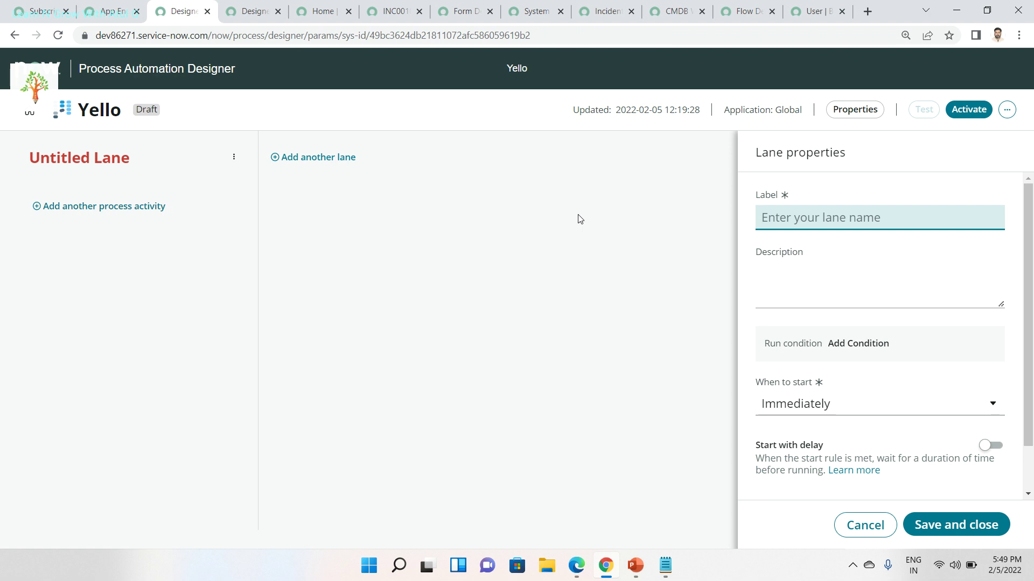
{"action": "left_click", "coordinate": [101, 211]}
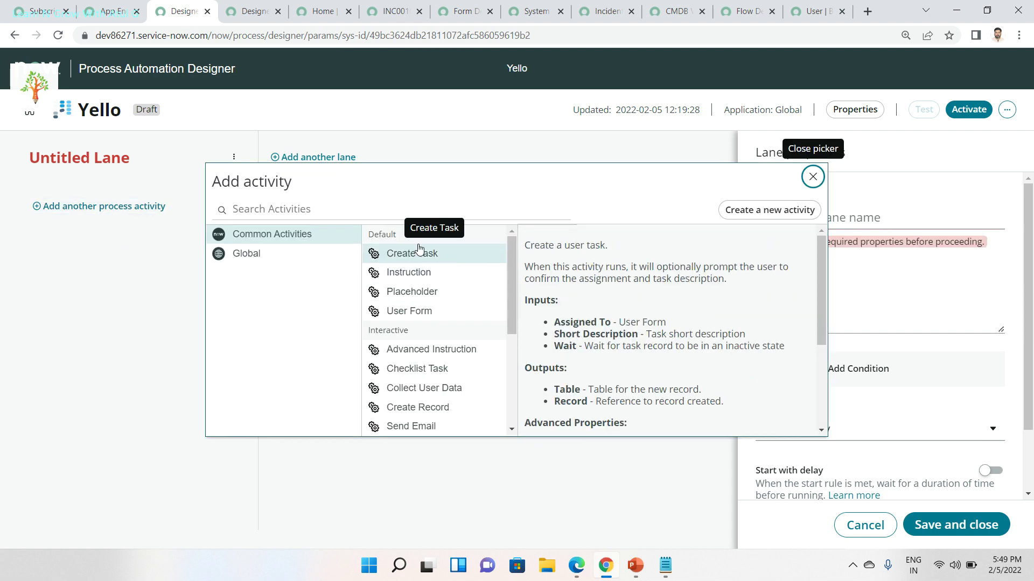
{"action": "scroll", "coordinate": [415, 269], "scroll_direction": "down", "scroll_amount": 3}
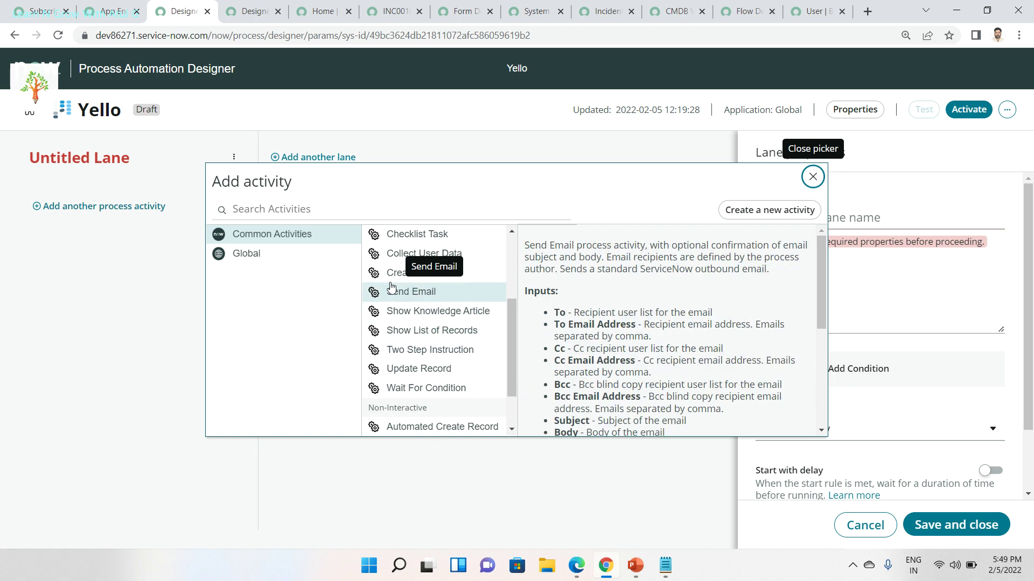
{"action": "left_click", "coordinate": [813, 177]}
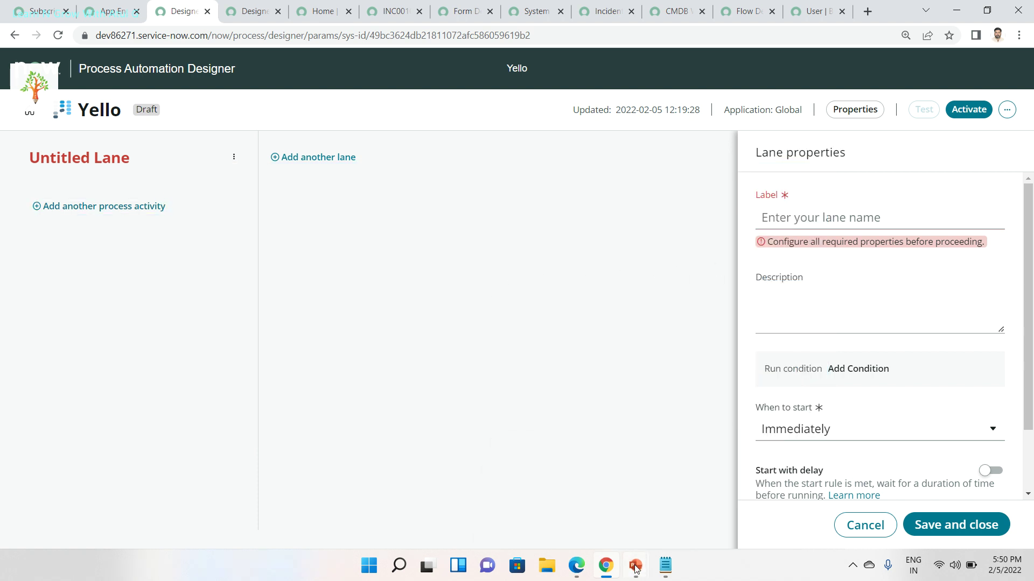
{"action": "mouse_move", "coordinate": [636, 567]}
{"action": "left_click", "coordinate": [710, 502]}
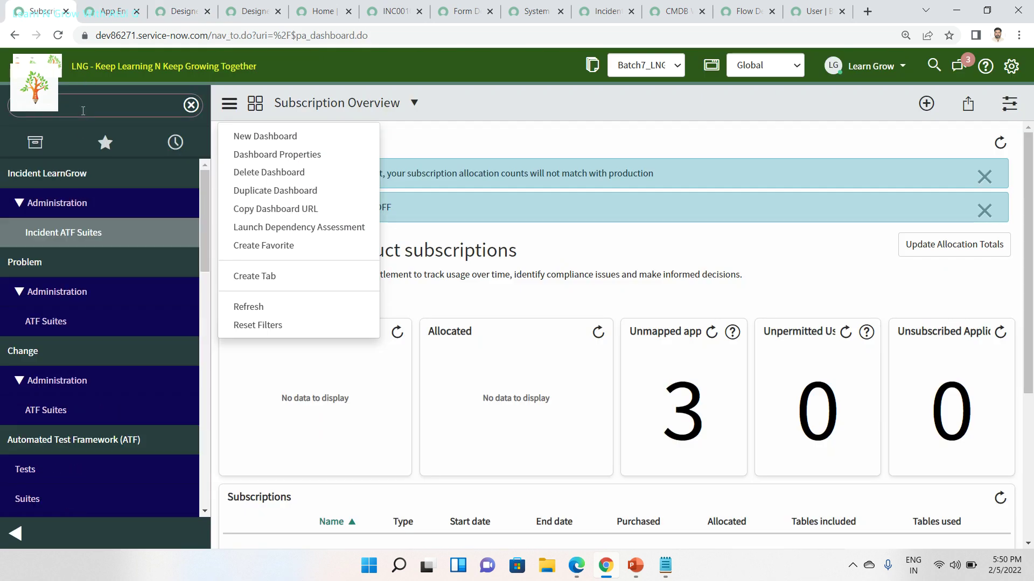
Step: Filter the ATF Tests list by name '*my' and open My New Test
{"action": "scroll", "coordinate": [67, 415], "scroll_direction": "down", "scroll_amount": 1}
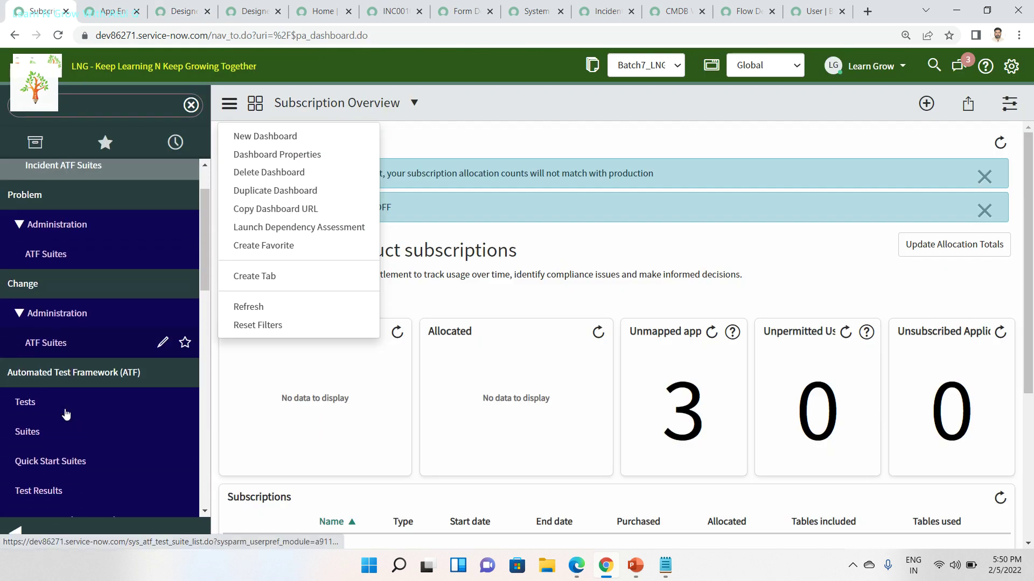
{"action": "left_click", "coordinate": [34, 411]}
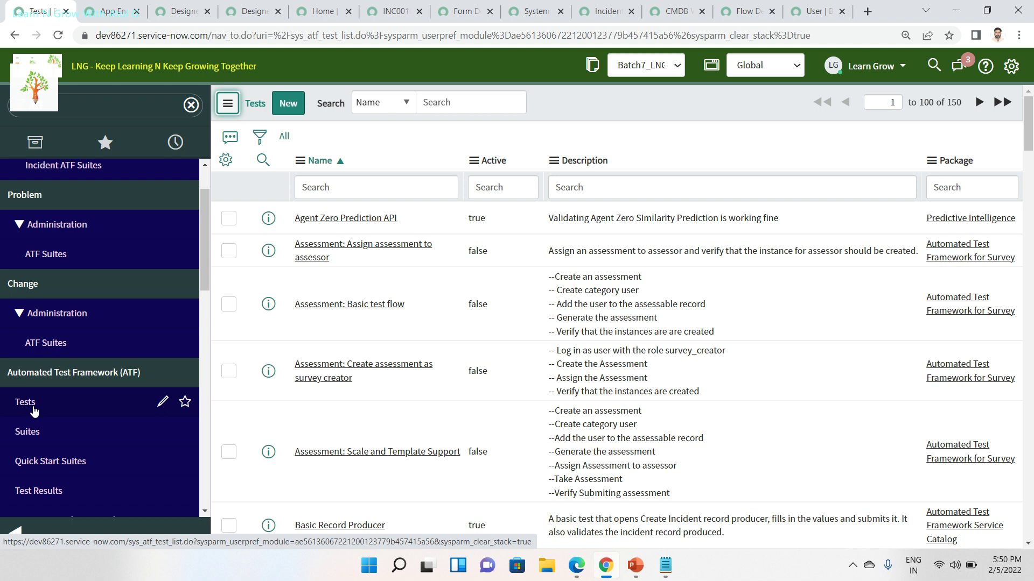
{"action": "left_click", "coordinate": [332, 188]}
{"action": "type", "text": "*my te"}
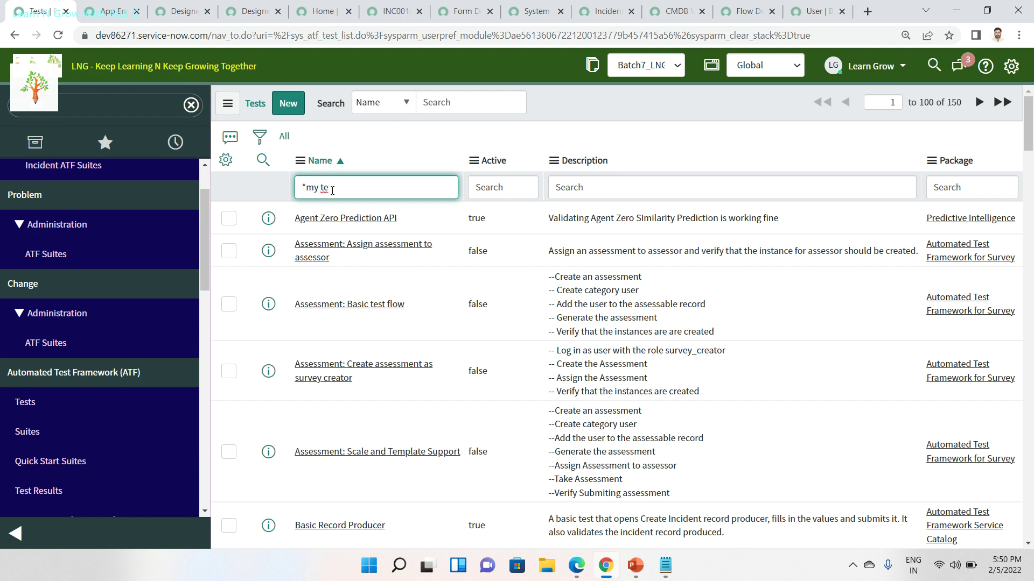
{"action": "key", "text": "Return"}
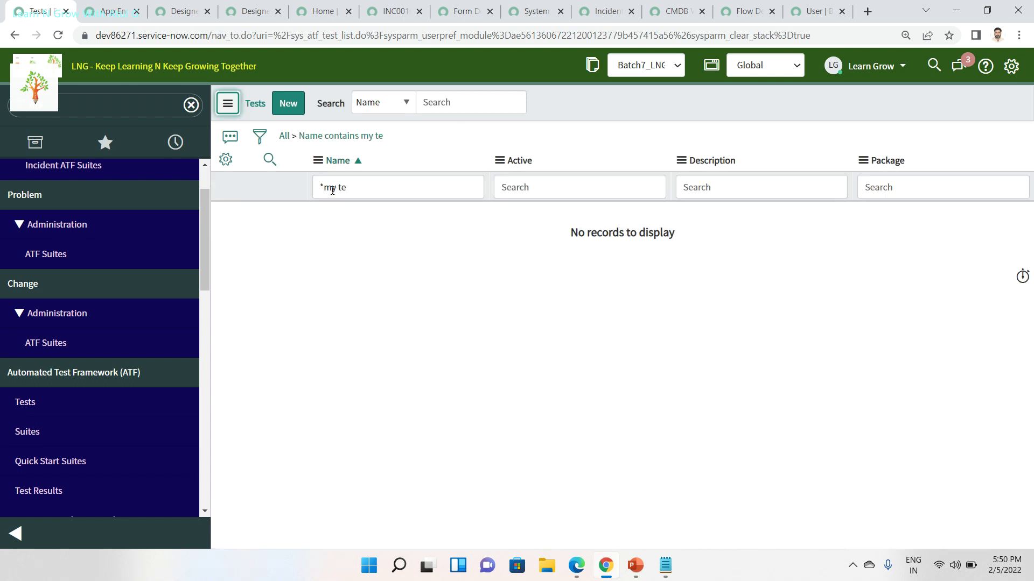
{"action": "left_click", "coordinate": [358, 189]}
{"action": "key", "text": "BackSpace"}
{"action": "key", "text": "BackSpace"}
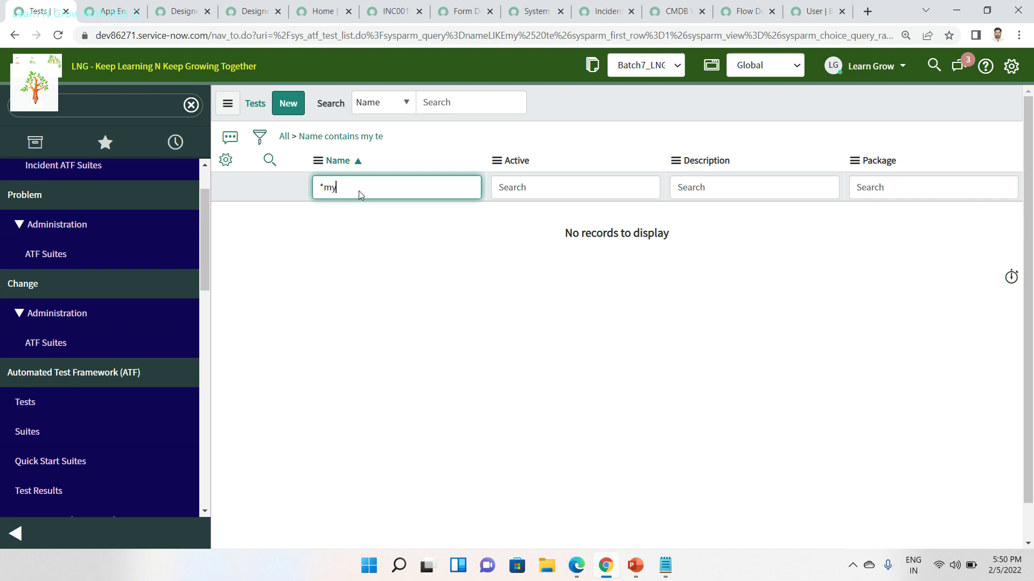
{"action": "key", "text": "Return"}
{"action": "left_click", "coordinate": [327, 225]}
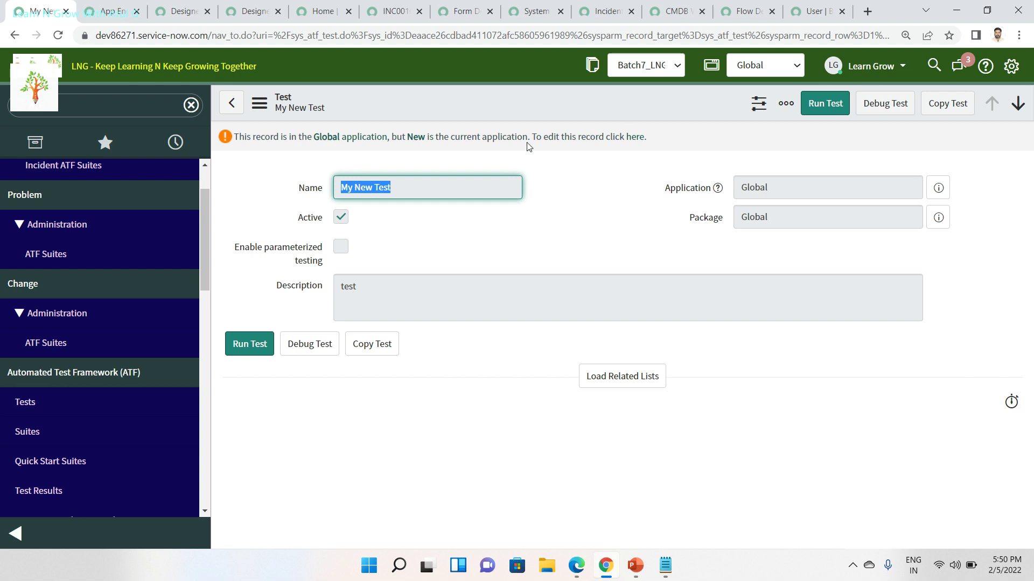
Step: Switch the current application to New and load the test's related lists
{"action": "left_click", "coordinate": [748, 69]}
{"action": "type", "text": "new"}
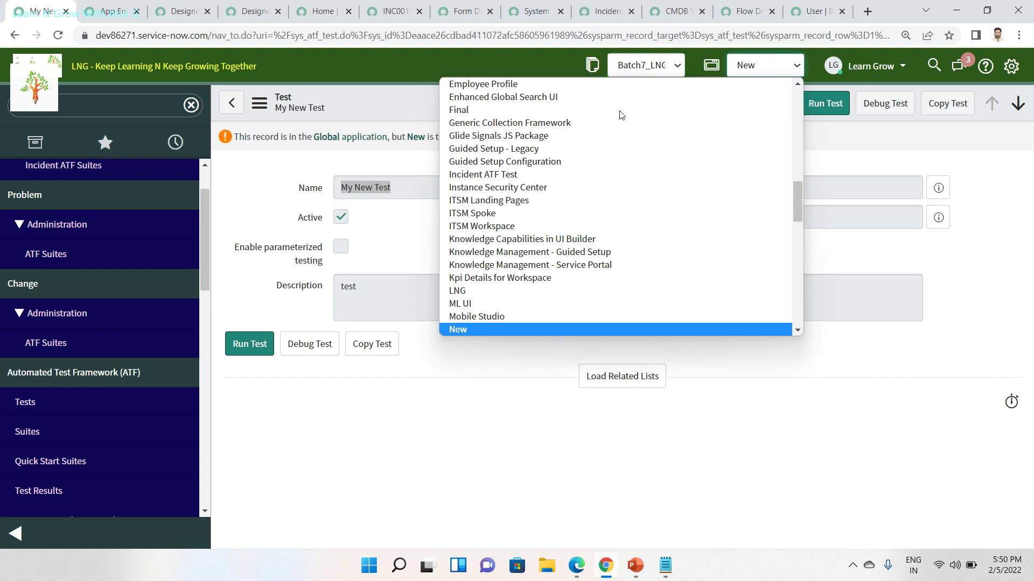
{"action": "key", "text": "Return"}
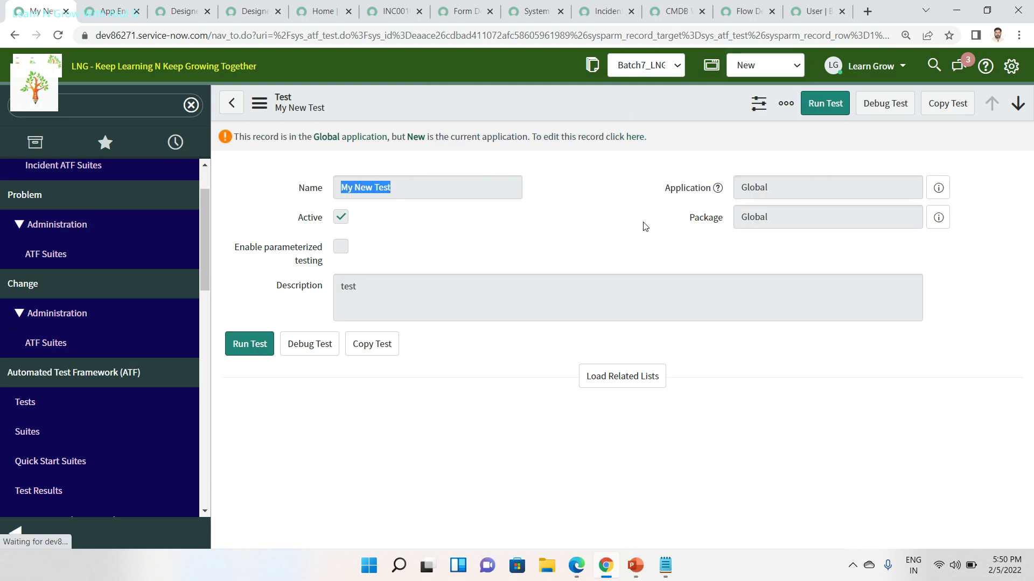
{"action": "left_click", "coordinate": [648, 377]}
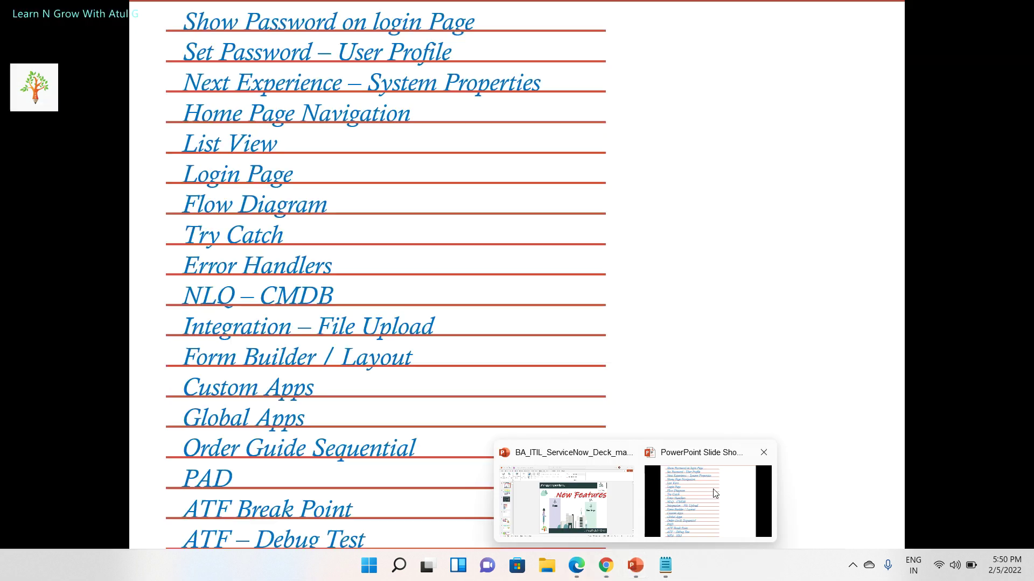
Step: Glance at the PowerPoint slideshow and review My New Test's Breakpoints tab
{"action": "left_click", "coordinate": [706, 488]}
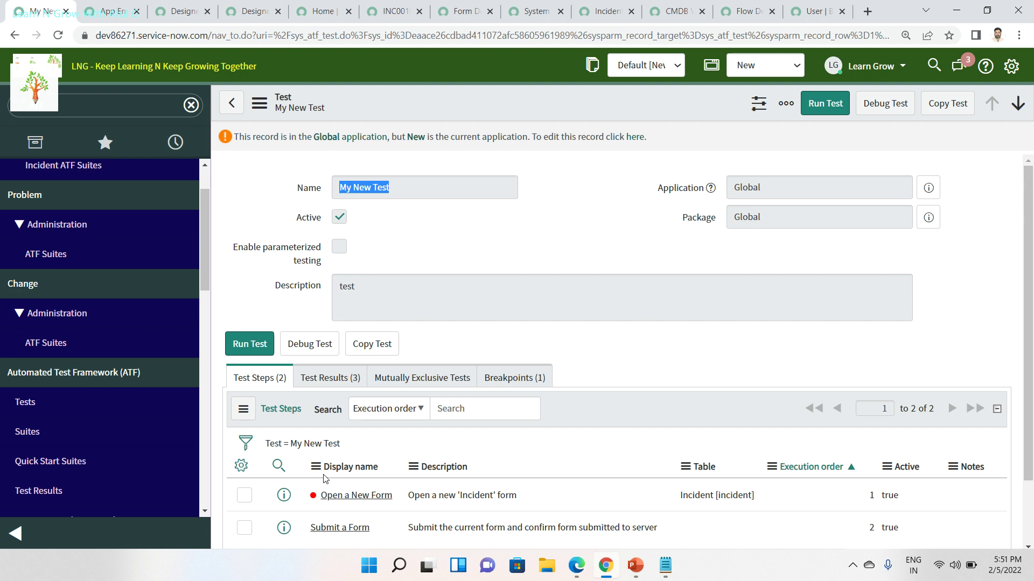
{"action": "left_click", "coordinate": [512, 381]}
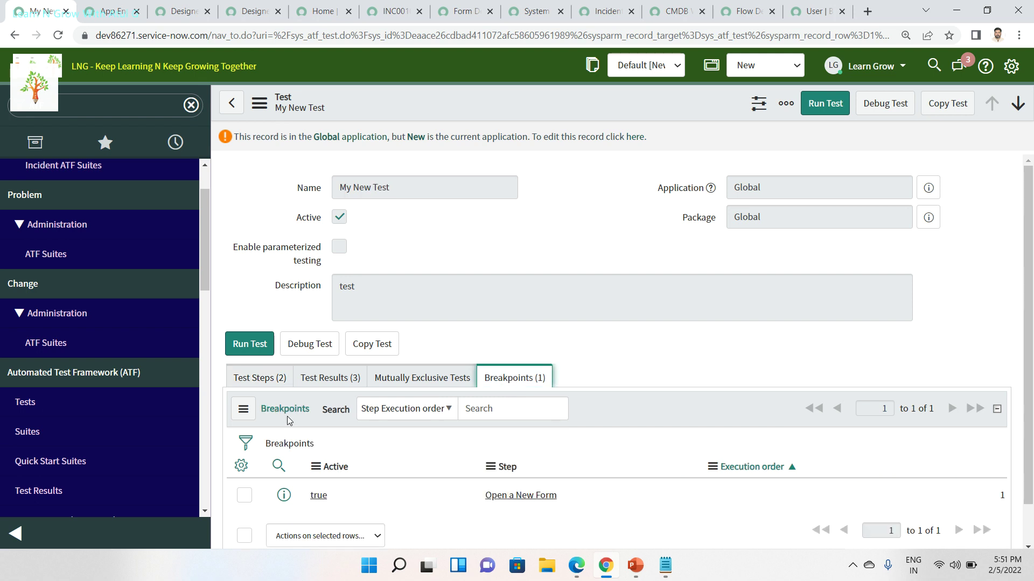
{"action": "left_click", "coordinate": [263, 378]}
Step: Toggle a breakpoint on the Open a New Form step and dismiss the security warning
{"action": "scroll", "coordinate": [318, 414], "scroll_direction": "down", "scroll_amount": 1}
{"action": "scroll", "coordinate": [318, 414], "scroll_direction": "down", "scroll_amount": 1}
{"action": "right_click", "coordinate": [364, 445]}
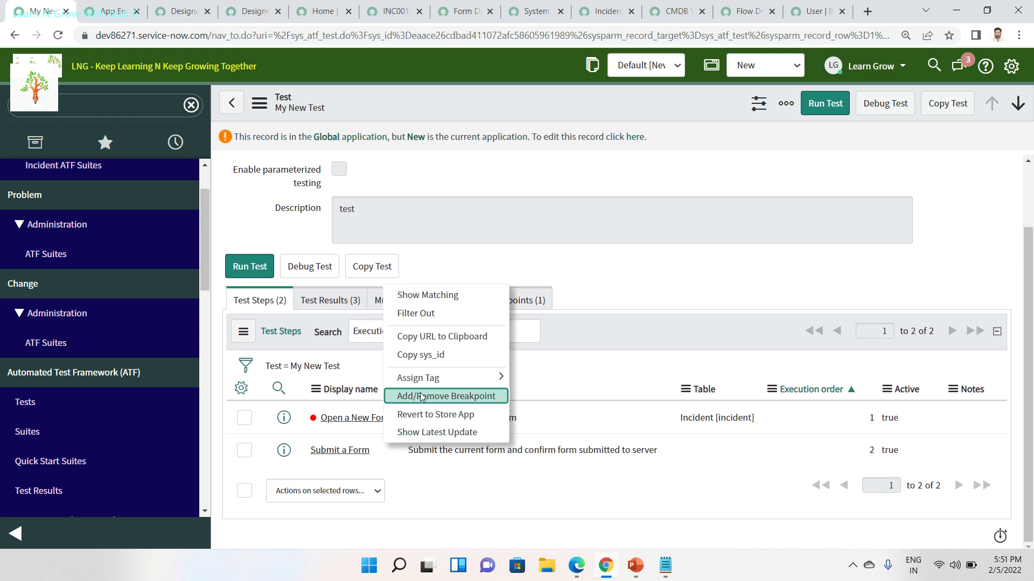
{"action": "left_click", "coordinate": [446, 401]}
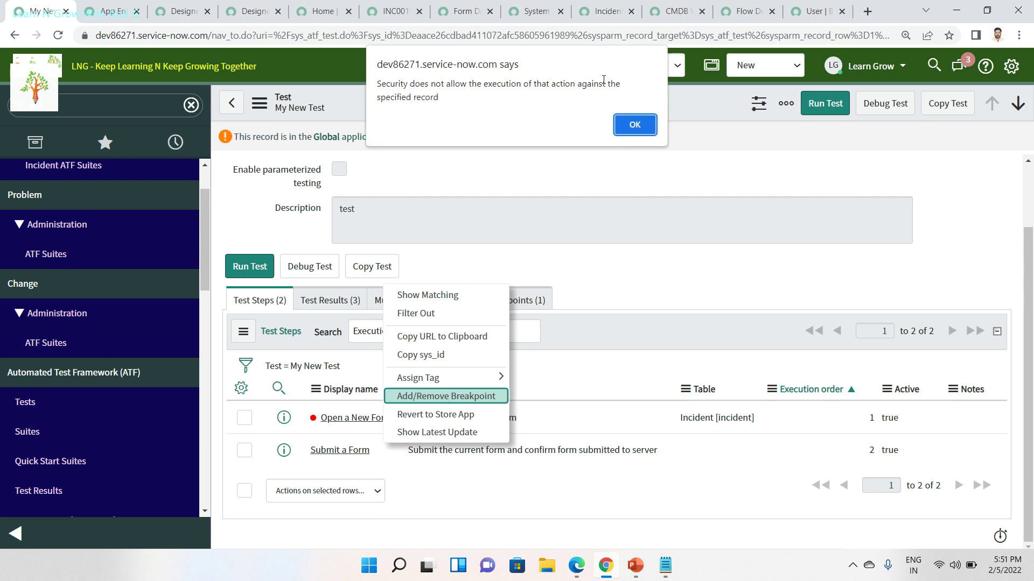
{"action": "left_click", "coordinate": [635, 126]}
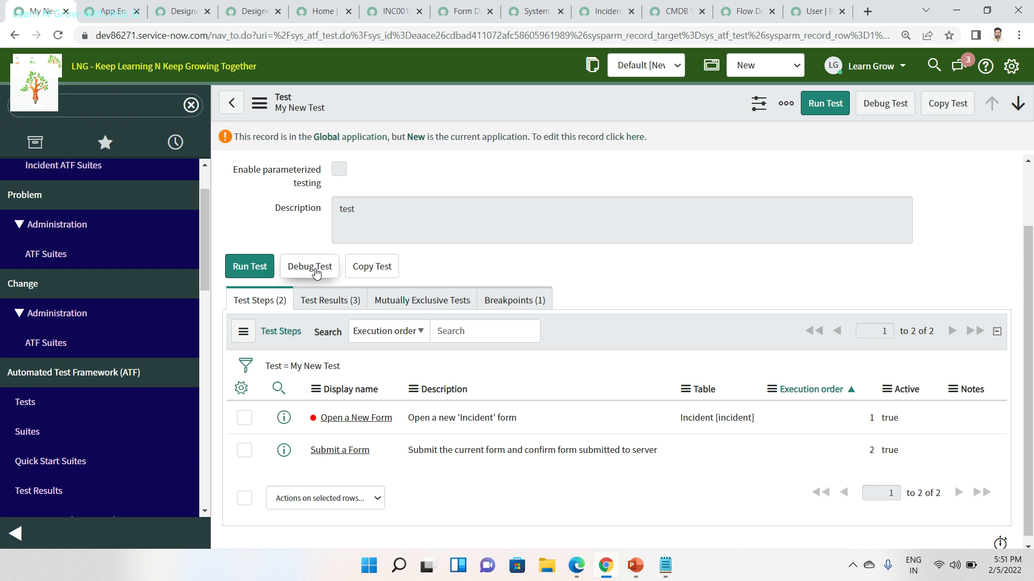
Step: Run My New Test in Debug Test mode with Pause before rollback enabled
{"action": "left_click", "coordinate": [316, 272]}
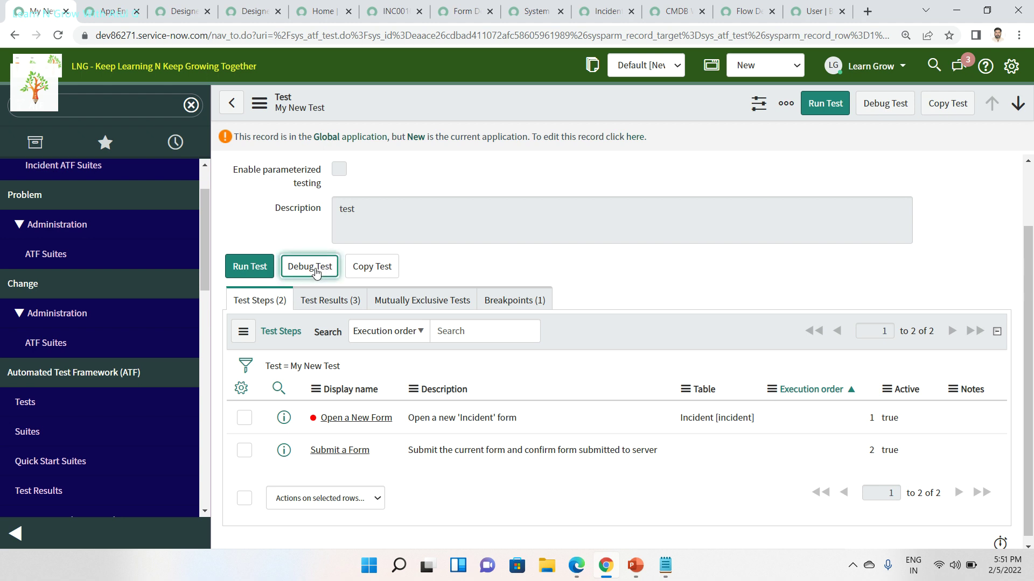
{"action": "mouse_move", "coordinate": [442, 246]}
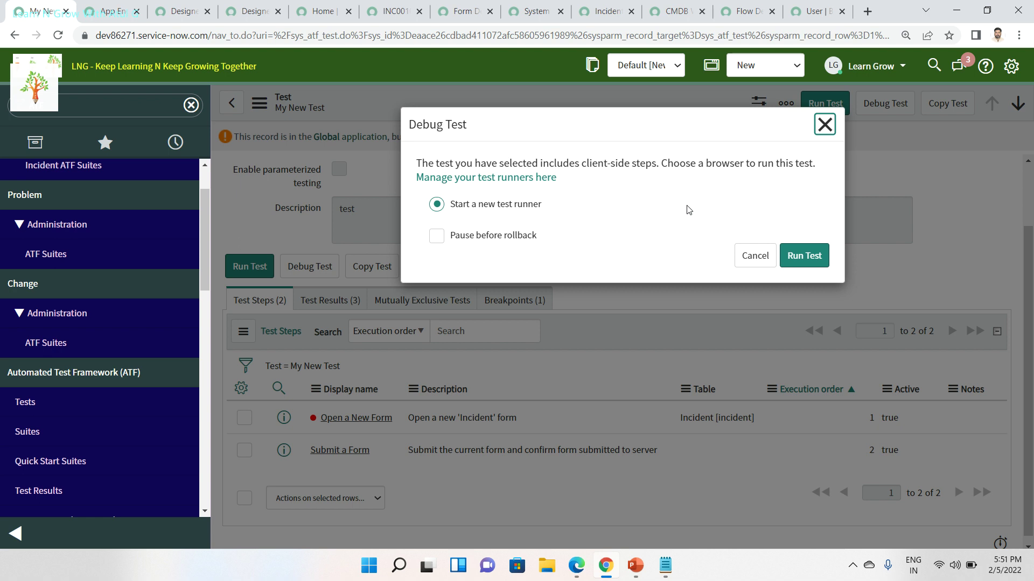
{"action": "left_click", "coordinate": [441, 236]}
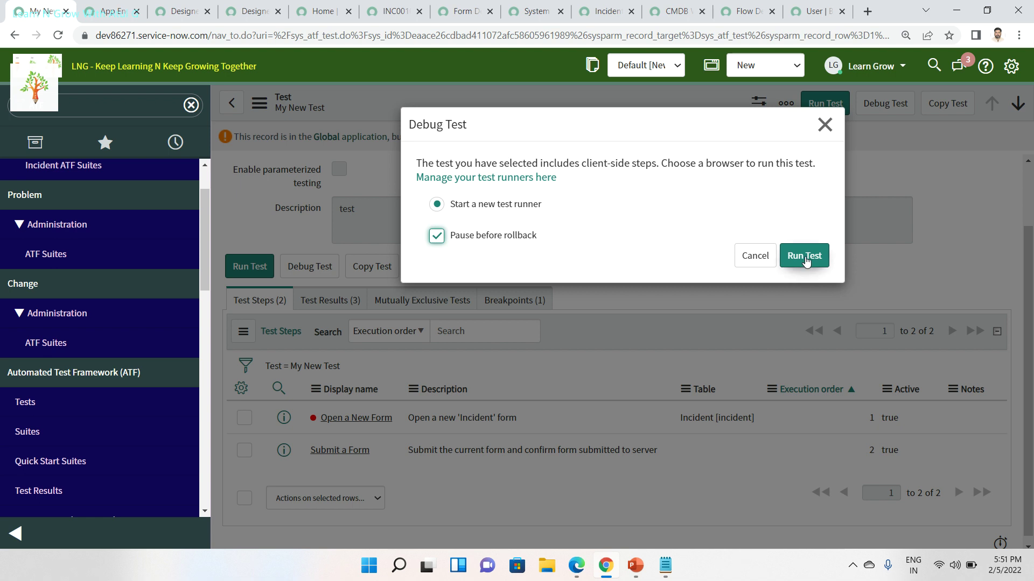
{"action": "mouse_move", "coordinate": [500, 243]}
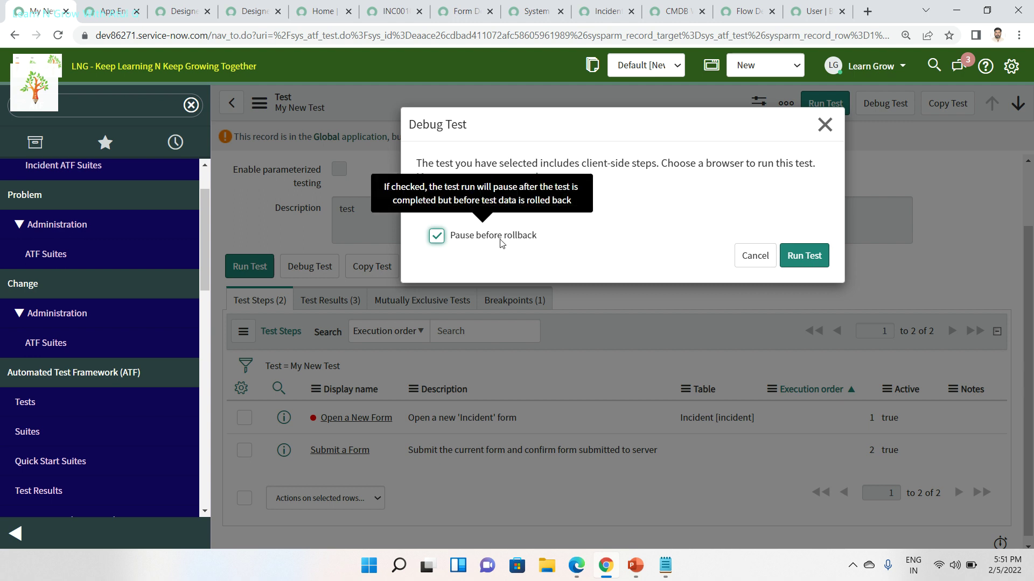
{"action": "left_click", "coordinate": [787, 266]}
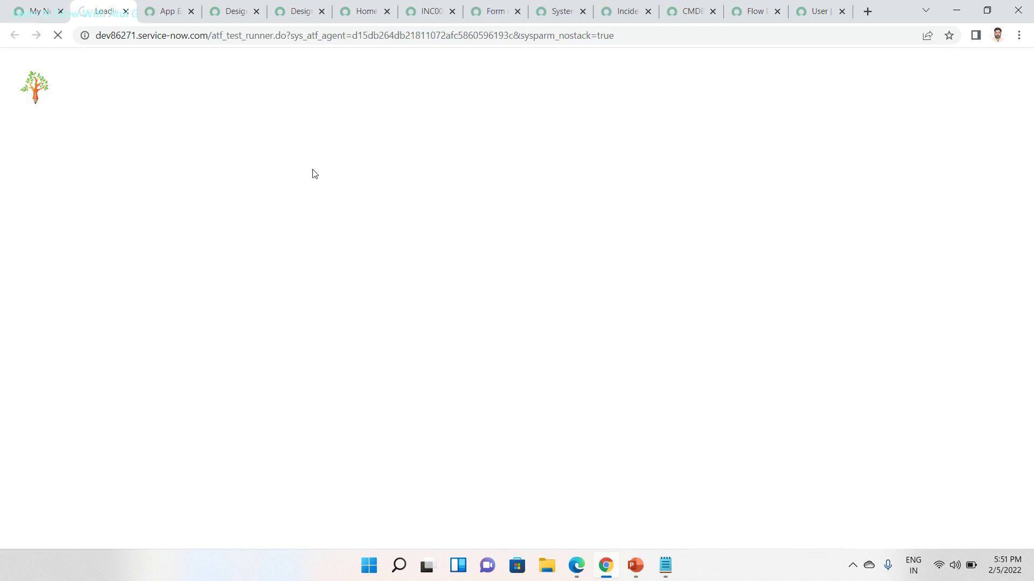
Step: Advance My New Test to step 2 of 2 while it stays paused at the breakpoint
{"action": "left_click", "coordinate": [30, 16]}
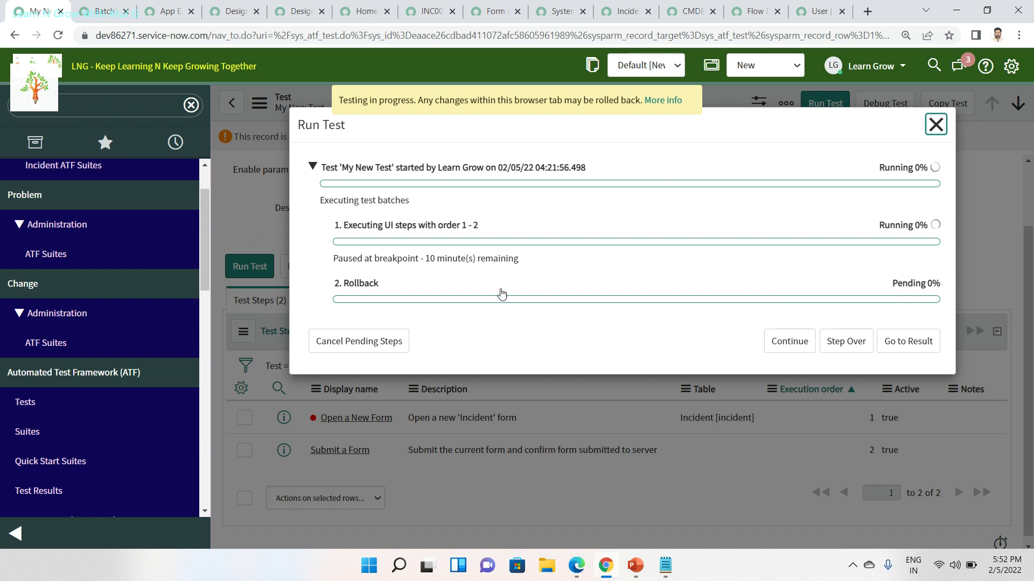
{"action": "left_click_drag", "start_coordinate": [387, 258], "coordinate": [532, 269]}
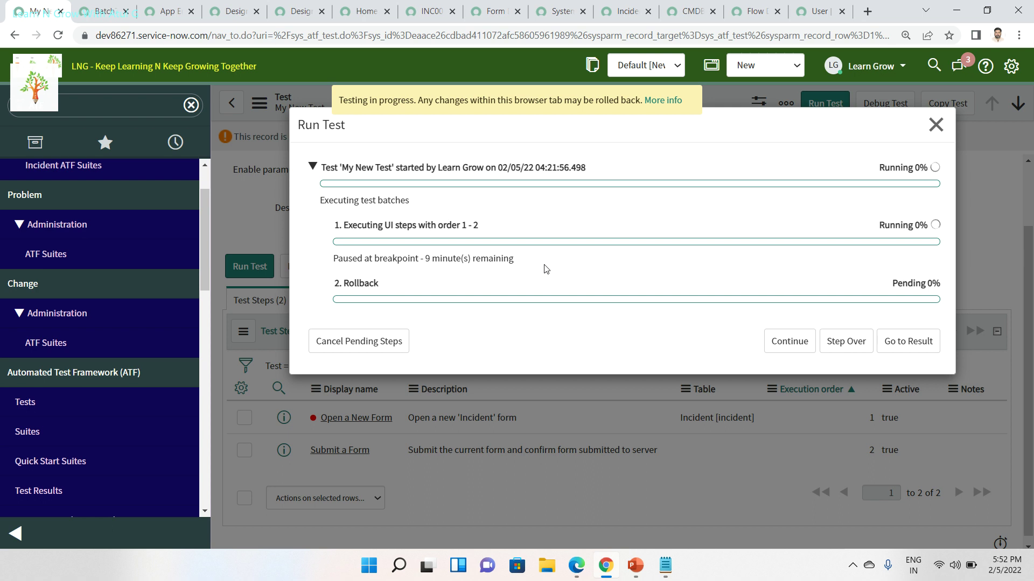
{"action": "left_click", "coordinate": [841, 346]}
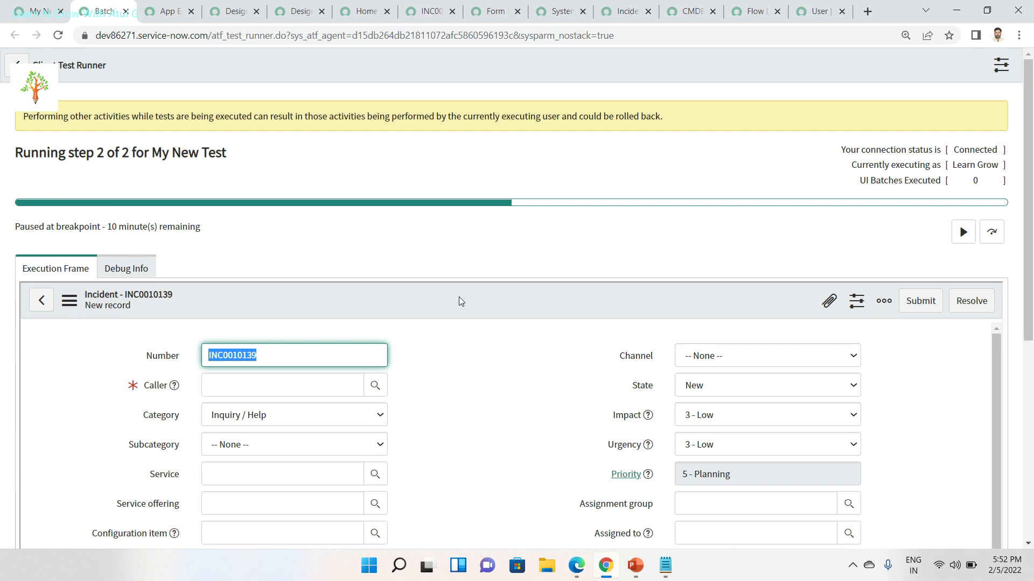
Step: Bring the PowerPoint topics slide show to the front
{"action": "scroll", "coordinate": [533, 265], "scroll_direction": "down", "scroll_amount": 3}
{"action": "scroll", "coordinate": [533, 265], "scroll_direction": "down", "scroll_amount": 3}
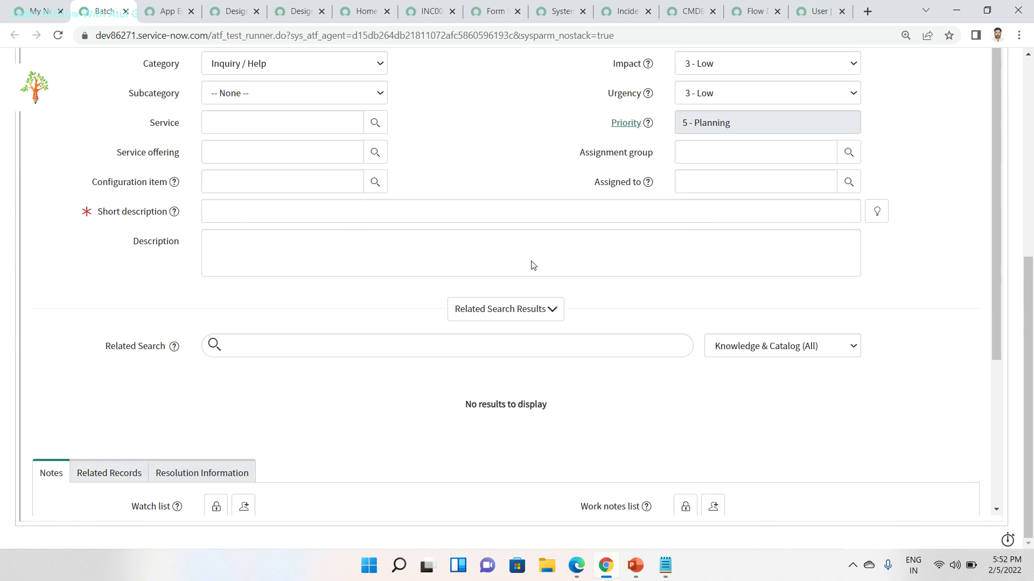
{"action": "mouse_move", "coordinate": [637, 570]}
{"action": "left_click", "coordinate": [705, 493]}
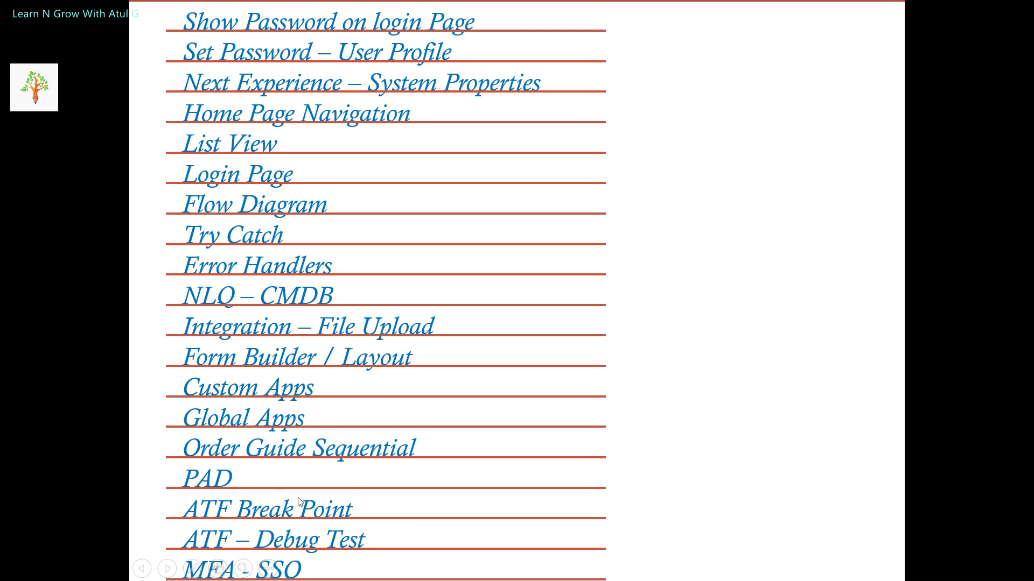
Step: Return to the paused My New Test in the browser and step over again
{"action": "key", "text": "alt+Tab"}
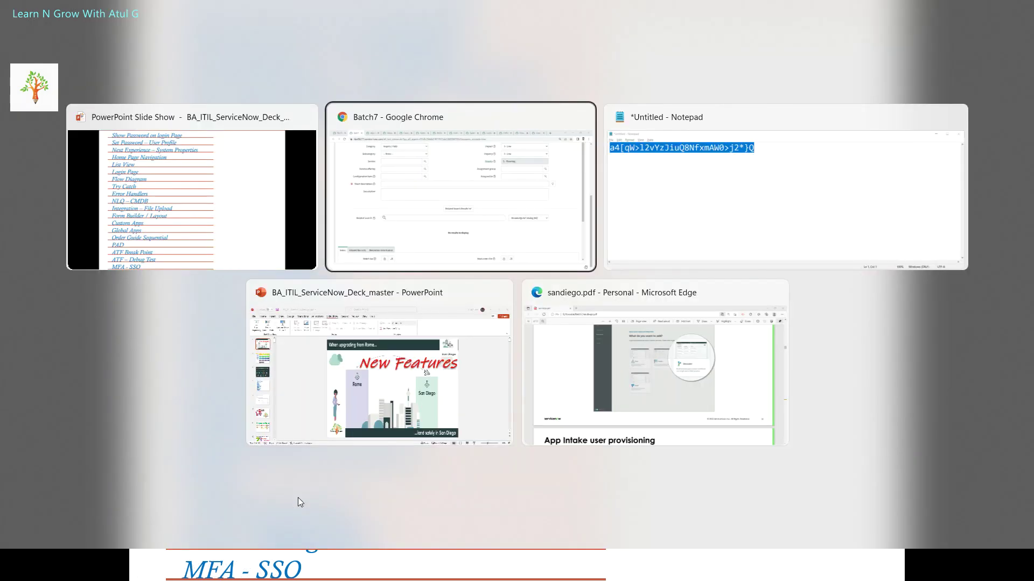
{"action": "key", "text": "ctrl+1"}
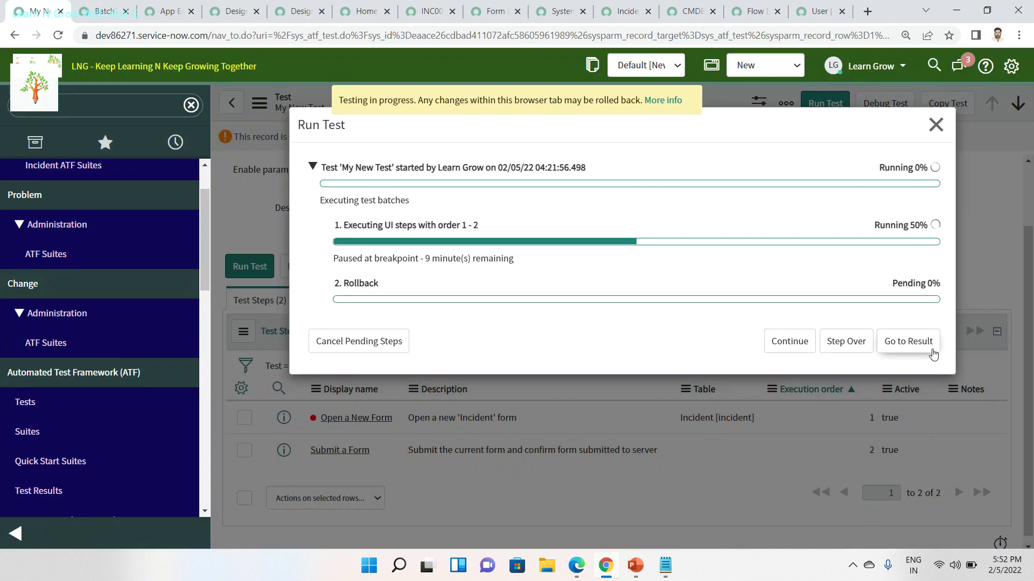
{"action": "left_click", "coordinate": [854, 344]}
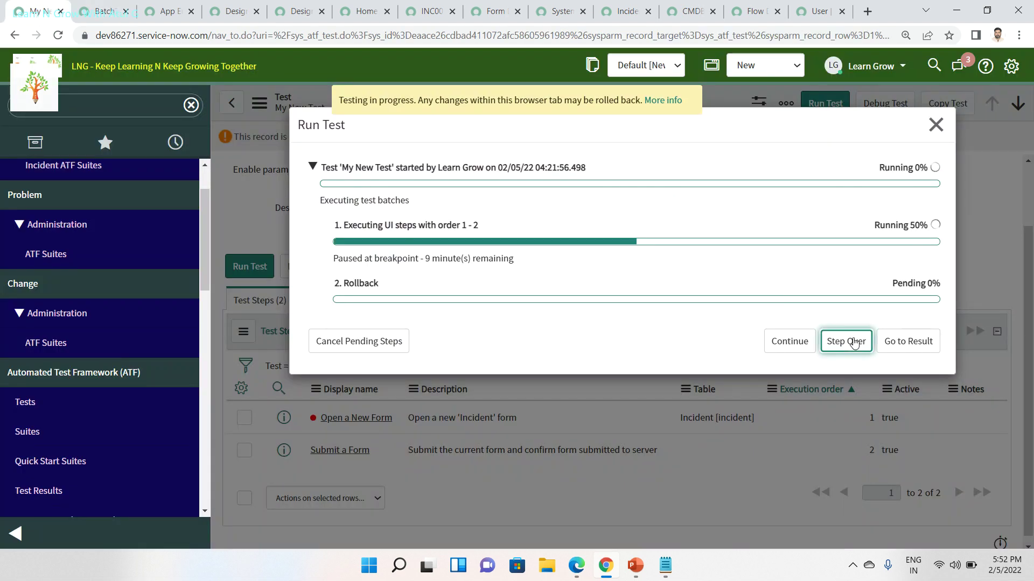
Step: Cancel the remaining debug steps, close the progress window, and go to the Tests list
{"action": "left_click", "coordinate": [358, 344]}
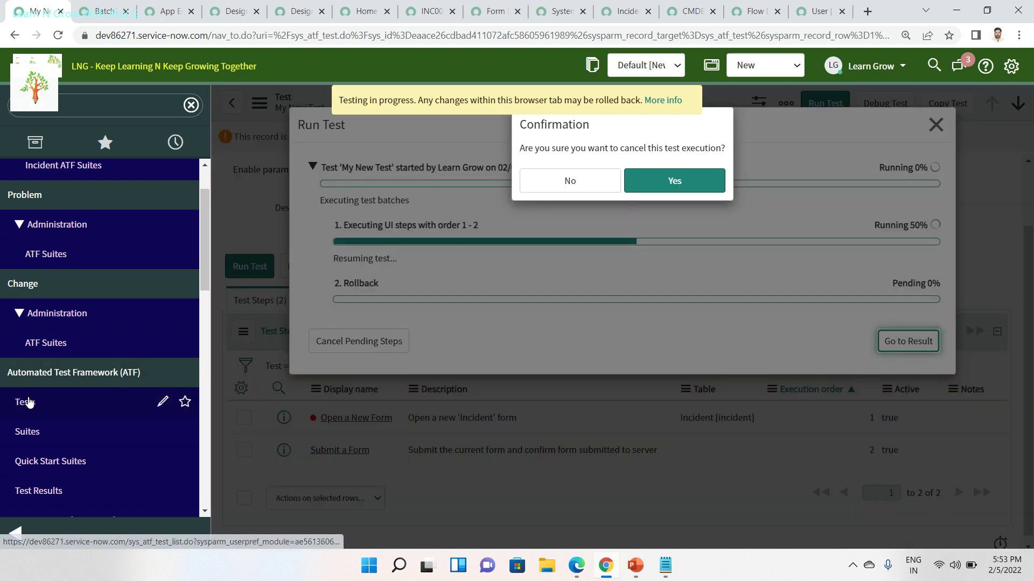
{"action": "left_click", "coordinate": [681, 180]}
{"action": "left_click", "coordinate": [935, 124]}
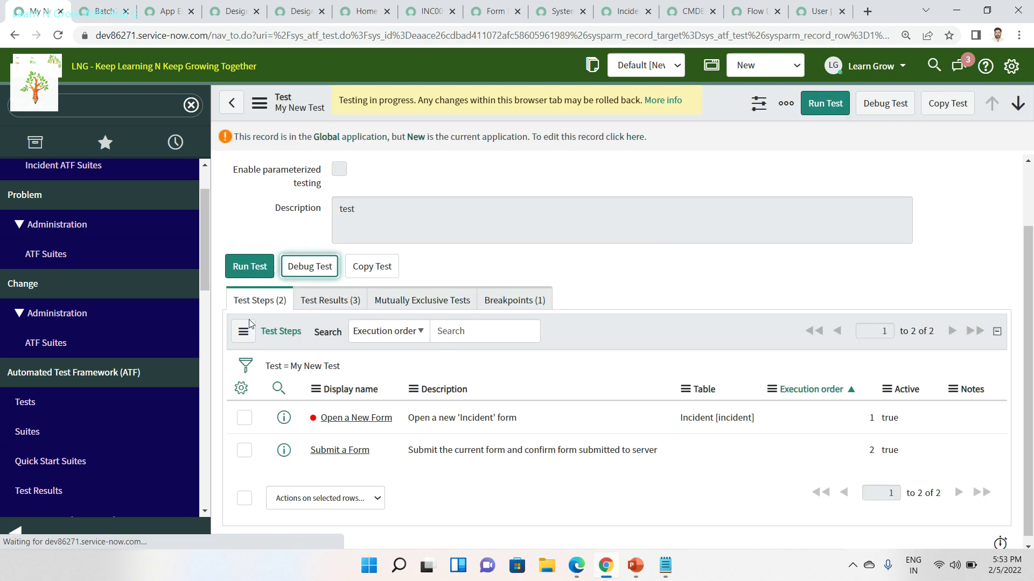
{"action": "left_click", "coordinate": [44, 411]}
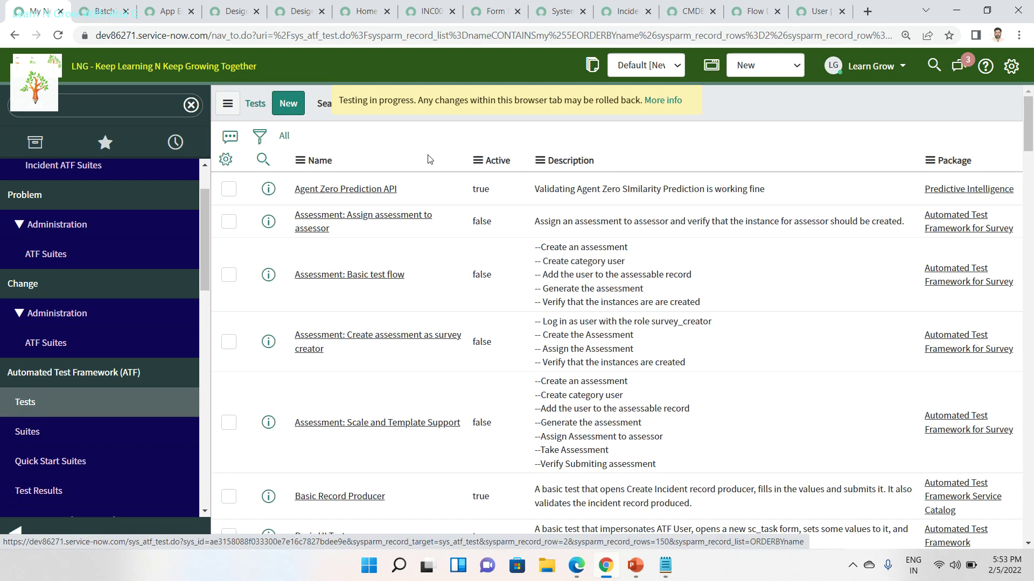
Step: Filter tests by name '*assig' and open INCIDENT MGMT: Incident Assignment copy
{"action": "left_click", "coordinate": [401, 178]}
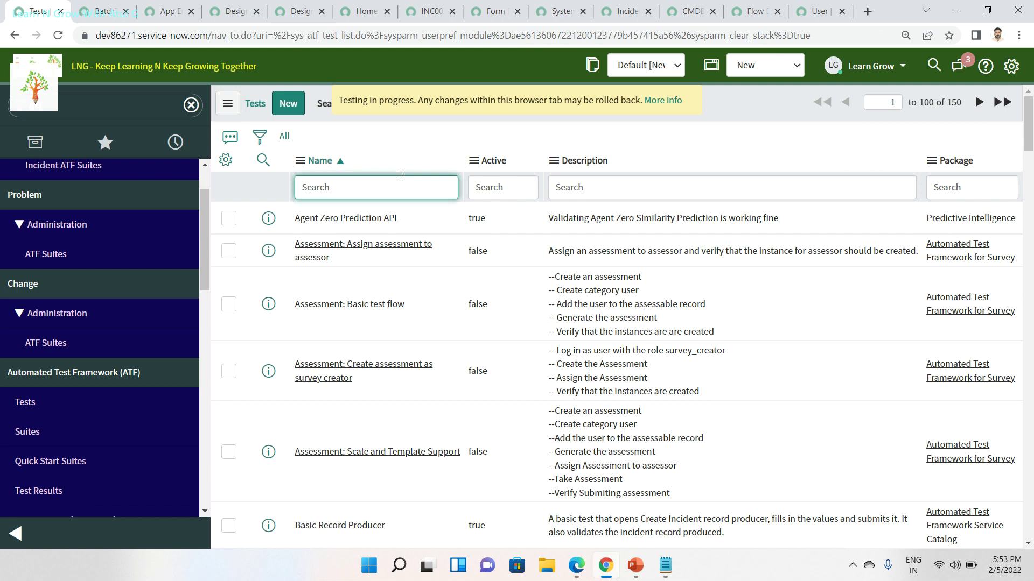
{"action": "type", "text": "*assig"}
{"action": "key", "text": "Return"}
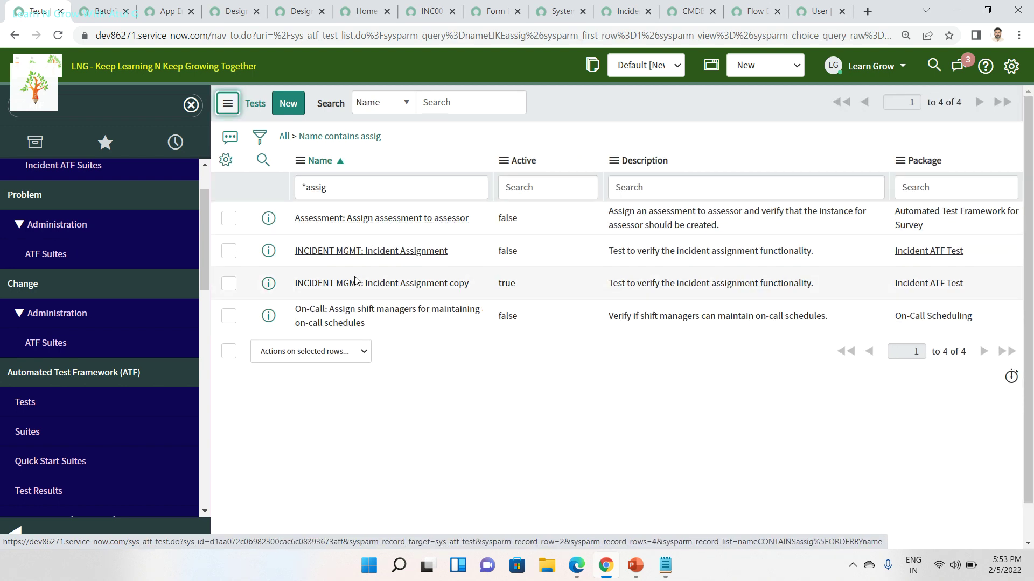
{"action": "left_click", "coordinate": [355, 283]}
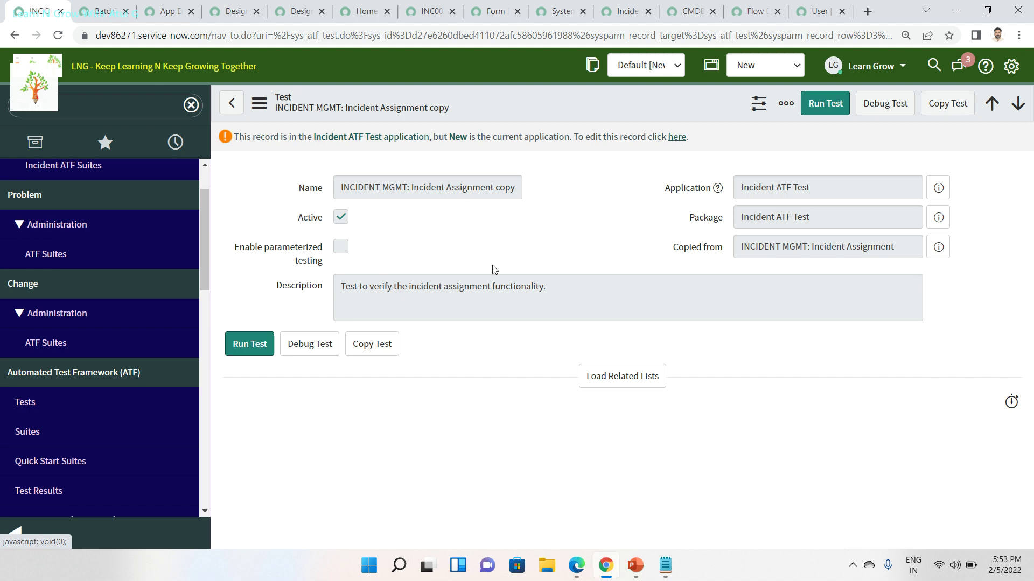
Step: Make the test editable, load its related lists, and show its 3 breakpoints
{"action": "left_click", "coordinate": [676, 137]}
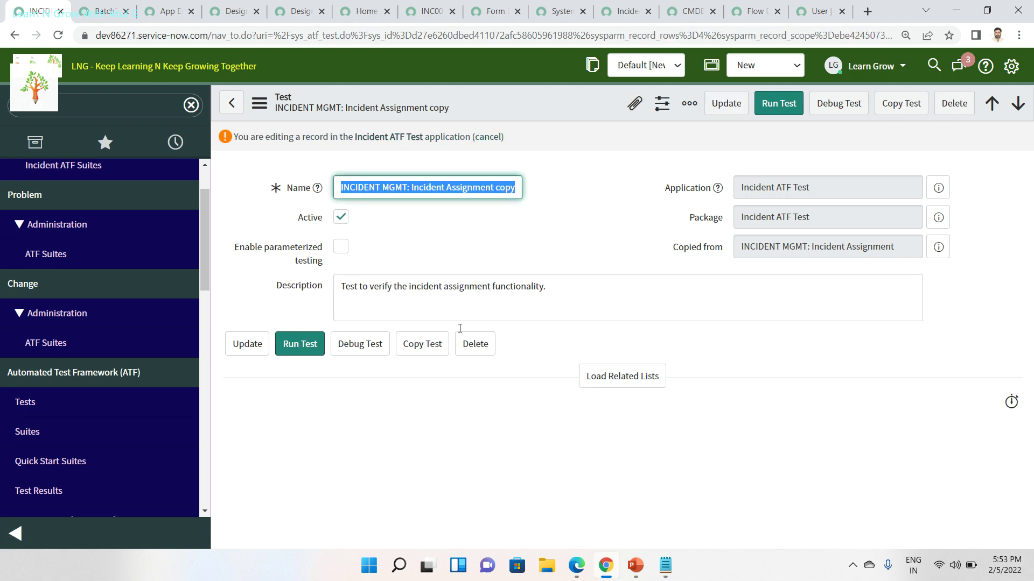
{"action": "left_click", "coordinate": [641, 380]}
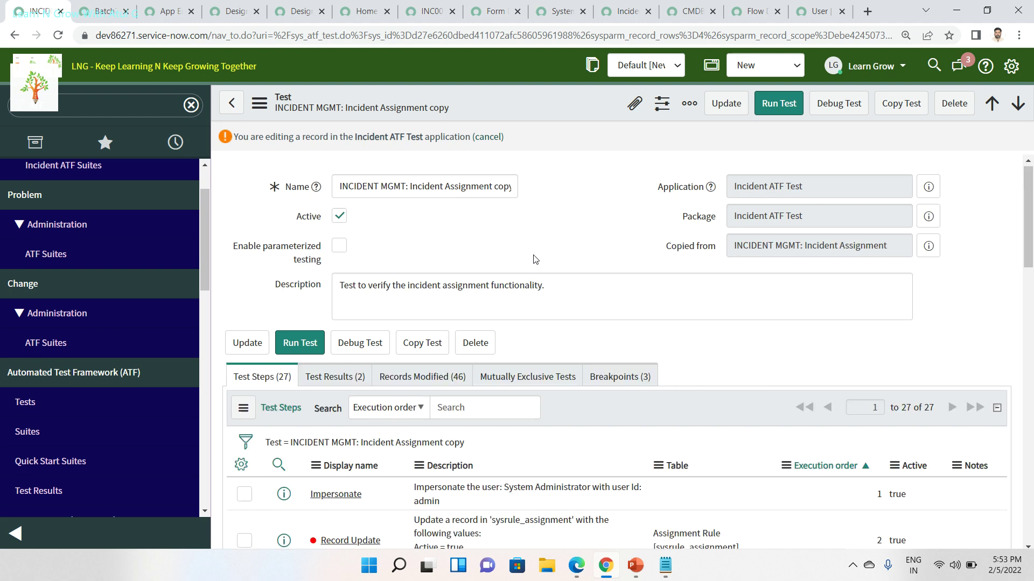
{"action": "scroll", "coordinate": [535, 259], "scroll_direction": "down", "scroll_amount": 3}
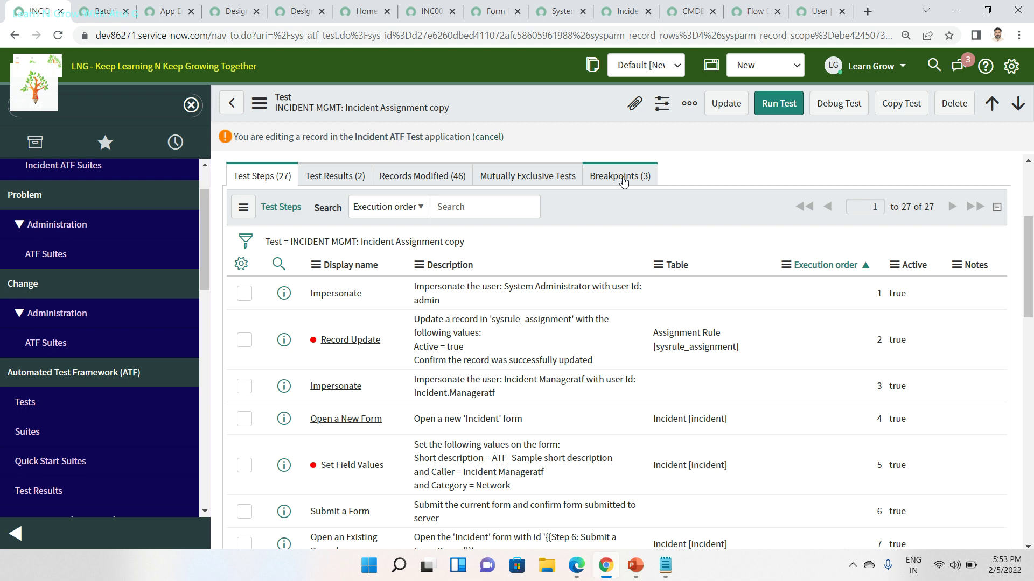
{"action": "left_click", "coordinate": [624, 177]}
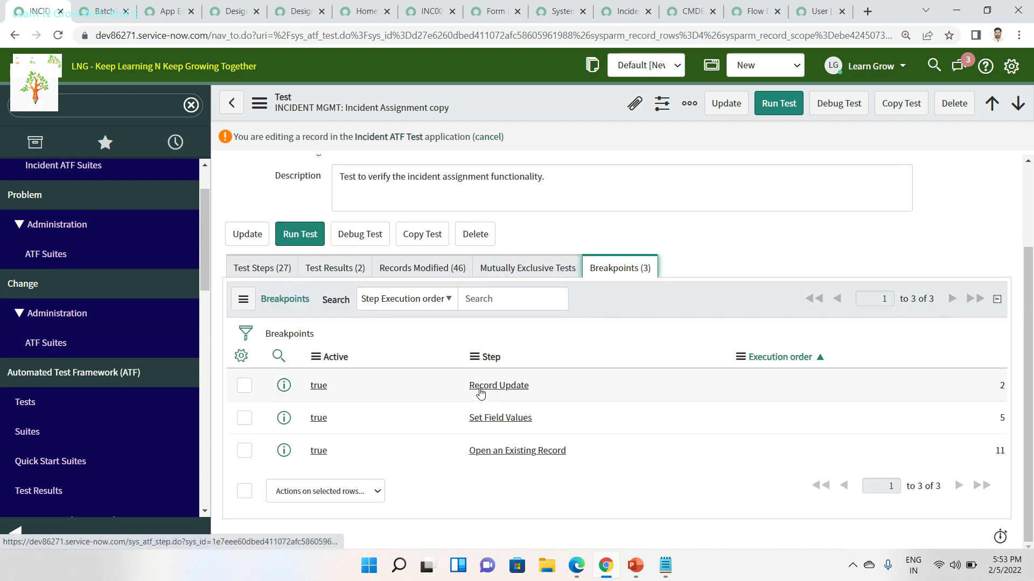
Step: Add a breakpoint to an Open an Existing Record test step, making four breakpoints
{"action": "left_click", "coordinate": [265, 268]}
{"action": "scroll", "coordinate": [365, 351], "scroll_direction": "down", "scroll_amount": 10}
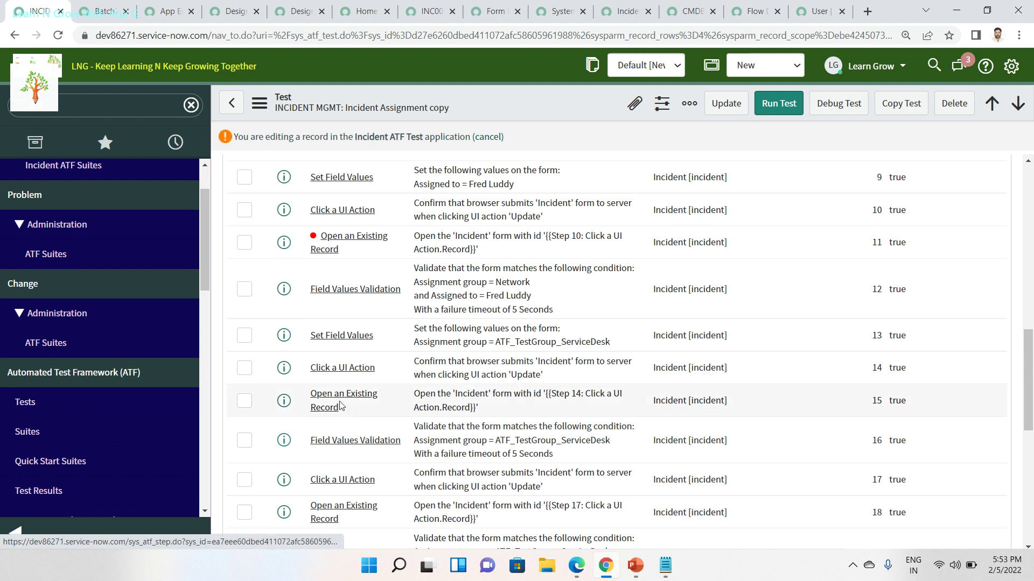
{"action": "right_click", "coordinate": [342, 398]}
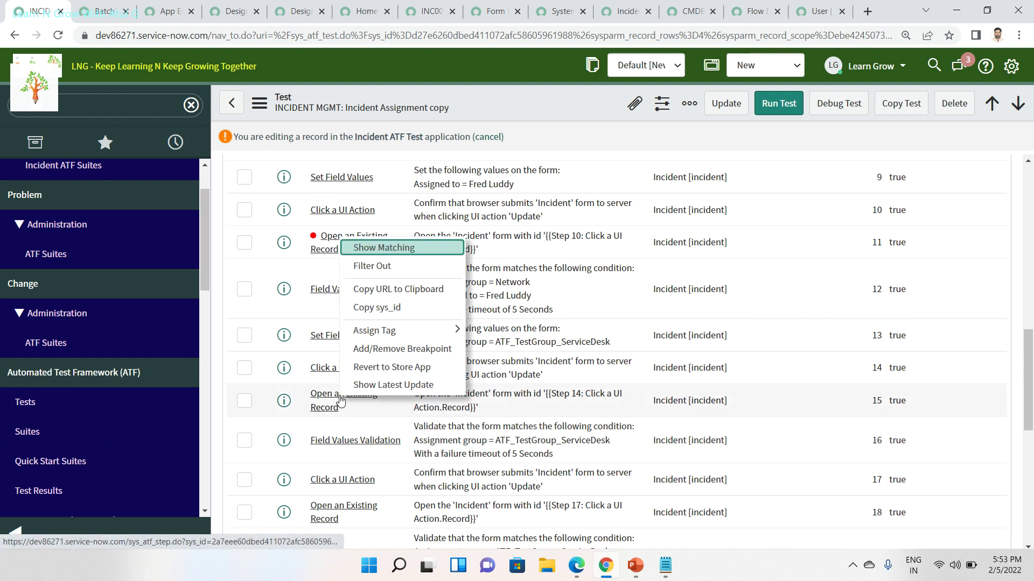
{"action": "left_click", "coordinate": [404, 349]}
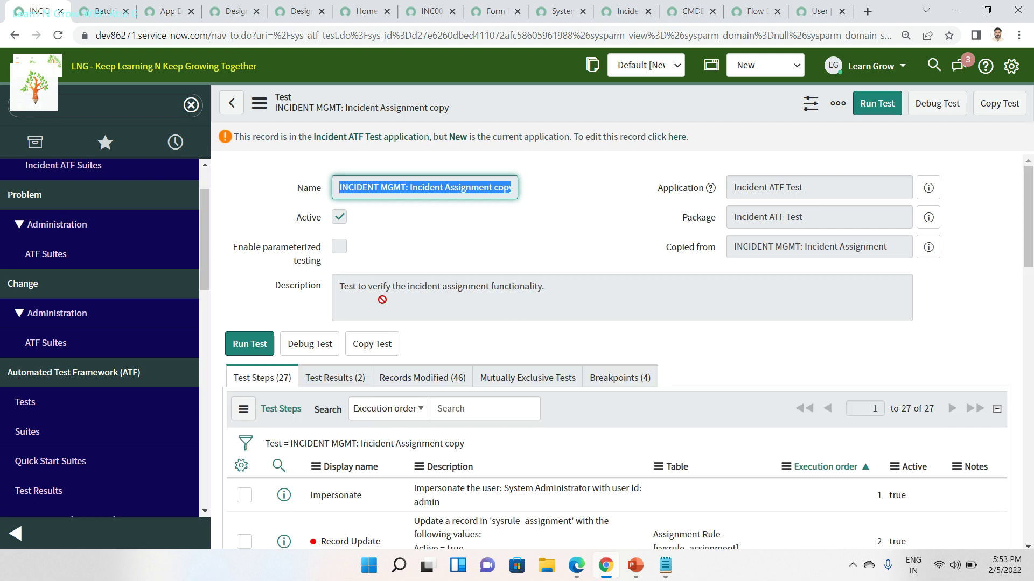
{"action": "left_click", "coordinate": [320, 351]}
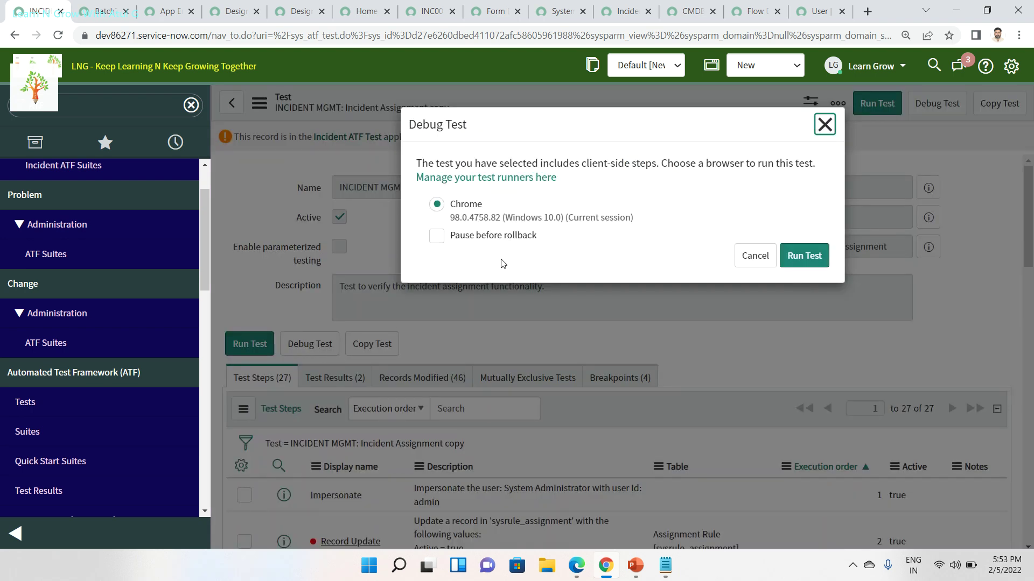
Step: Start the debug run of Incident Assignment copy with Pause before rollback enabled
{"action": "mouse_move", "coordinate": [496, 241]}
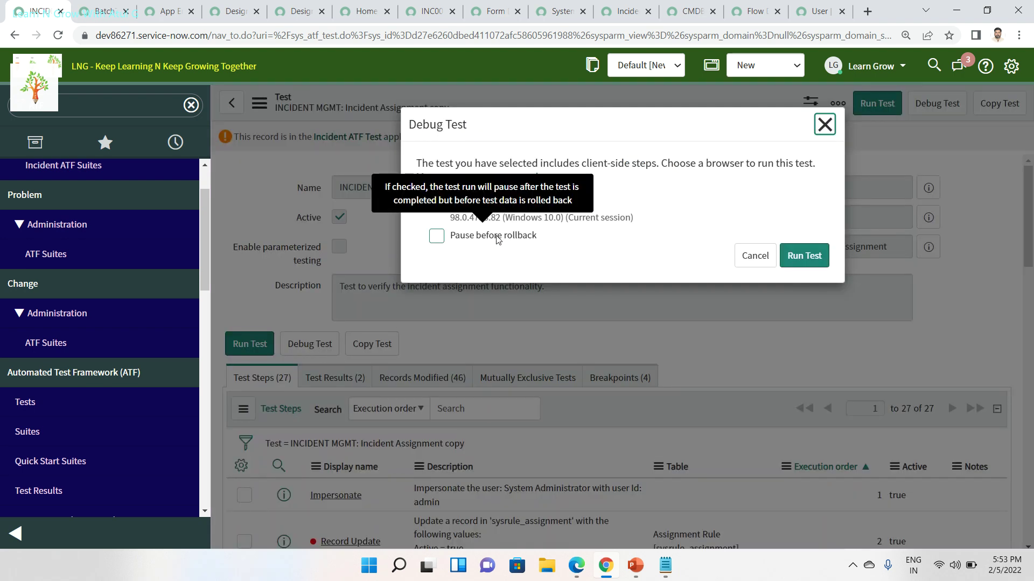
{"action": "left_click", "coordinate": [437, 239]}
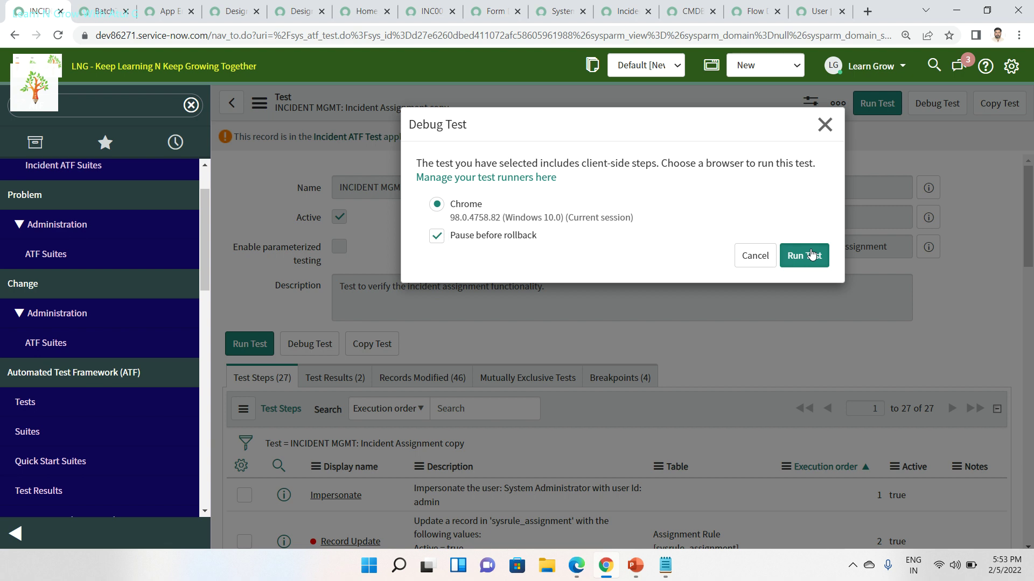
{"action": "left_click", "coordinate": [812, 255]}
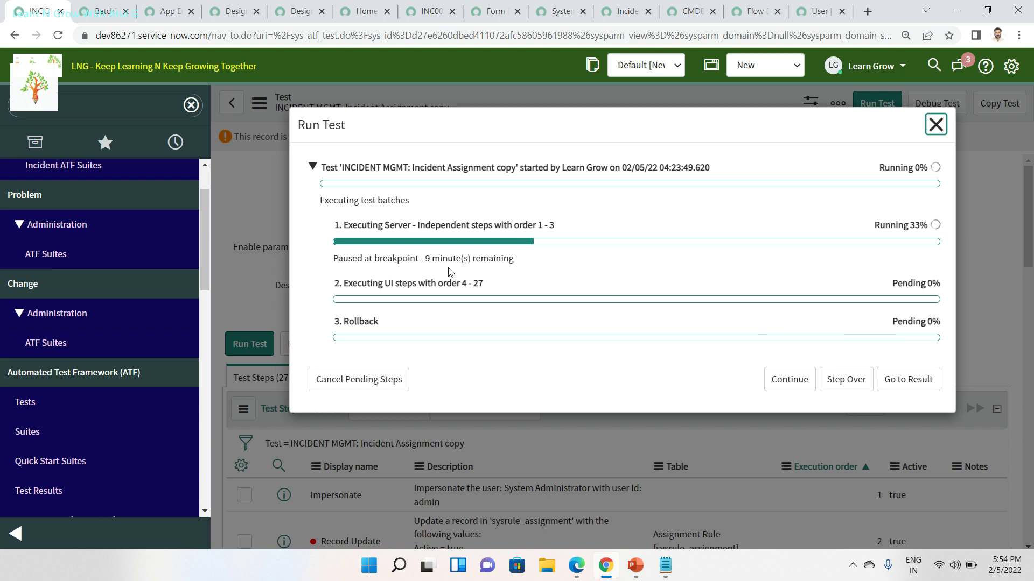
Step: Step over at the 33% breakpoint, then bring Notepad to the front
{"action": "triple_click", "coordinate": [557, 265]}
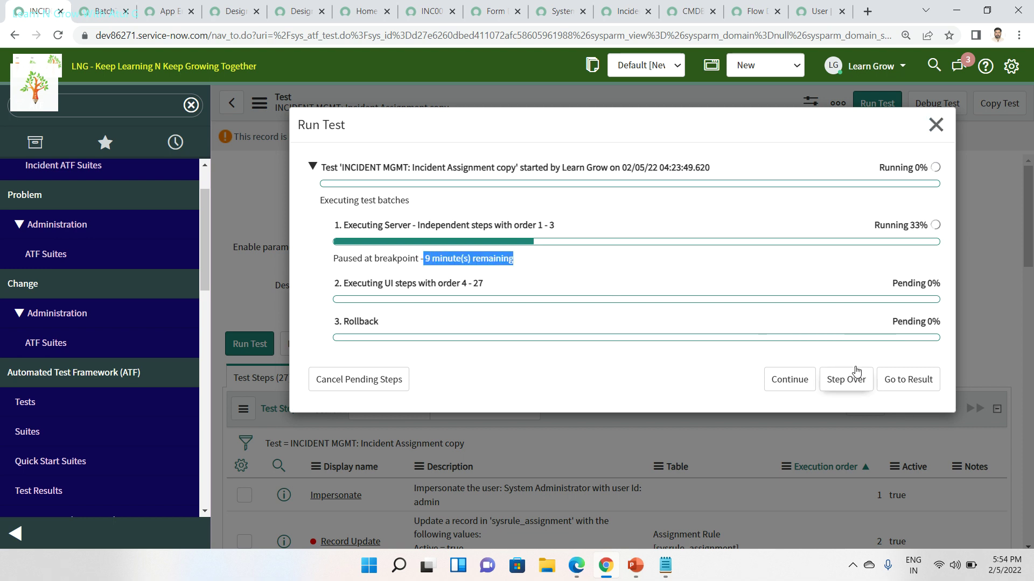
{"action": "left_click", "coordinate": [845, 392]}
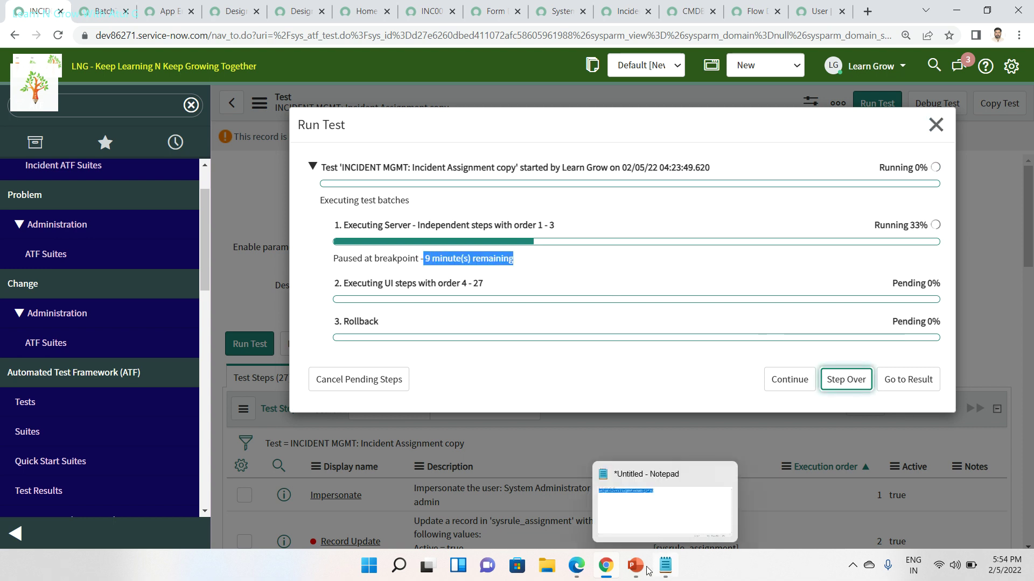
{"action": "left_click", "coordinate": [665, 565]}
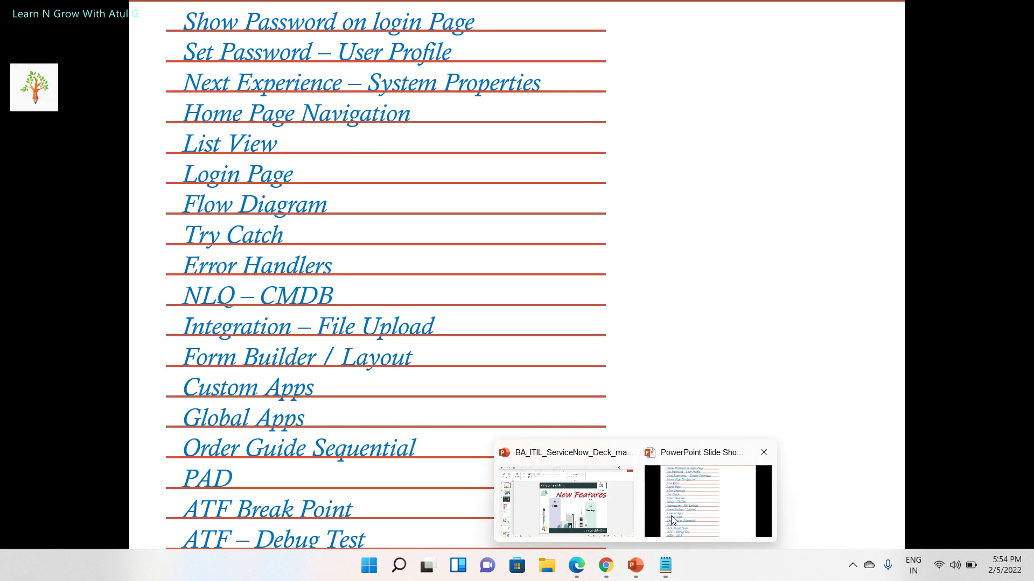
Step: Return to the slide show and advance to the Multifactor Authentication Properties slide
{"action": "left_click", "coordinate": [672, 519]}
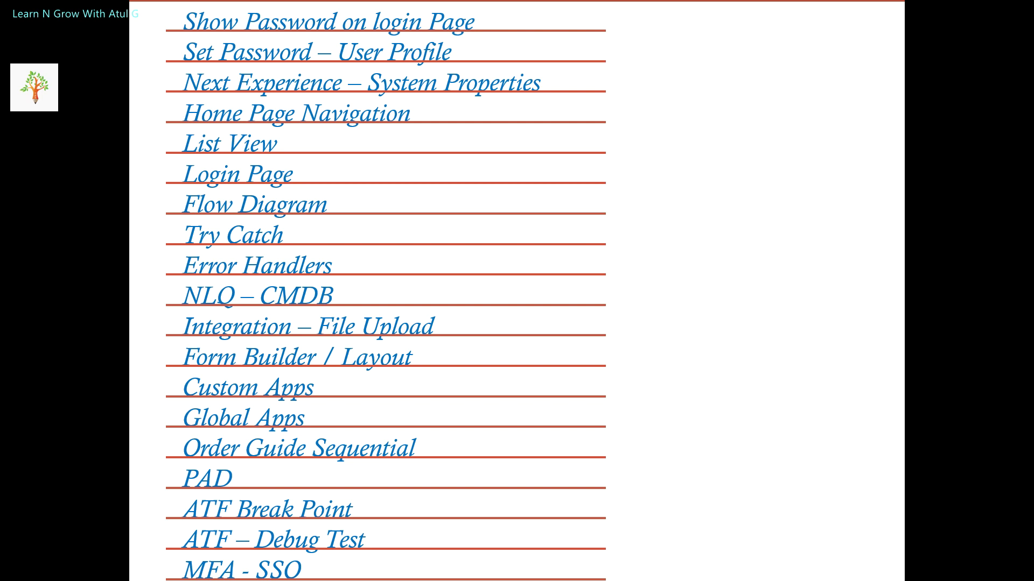
{"action": "key", "text": "Right"}
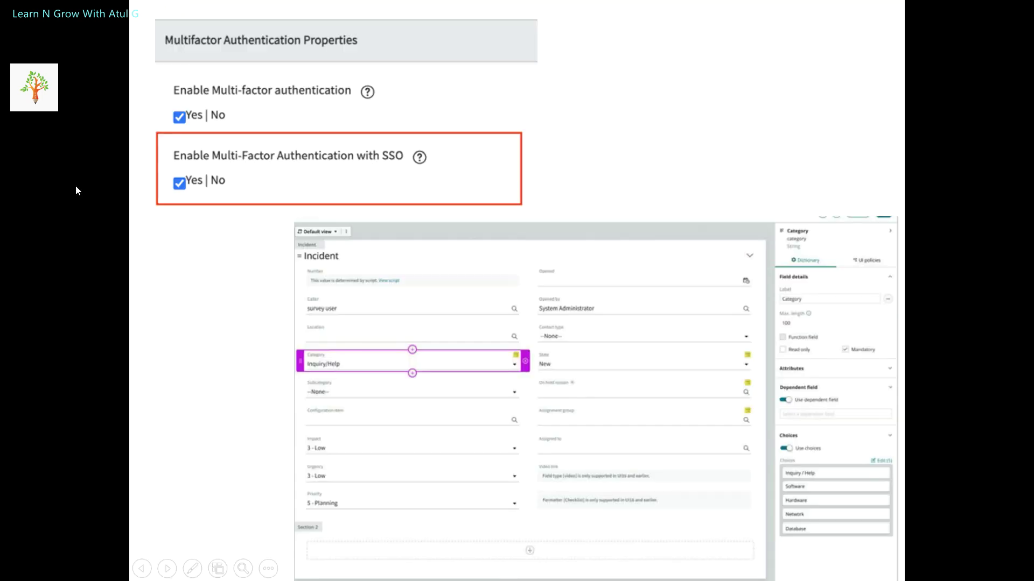